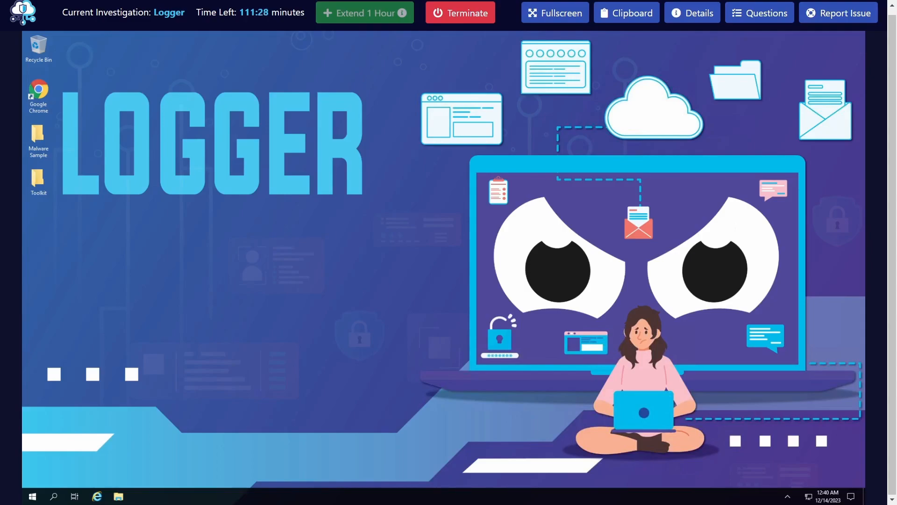
# Read the lab details and scenario for the Logger investigation, and open the Malware Sample folder
pyautogui.click(692, 19)
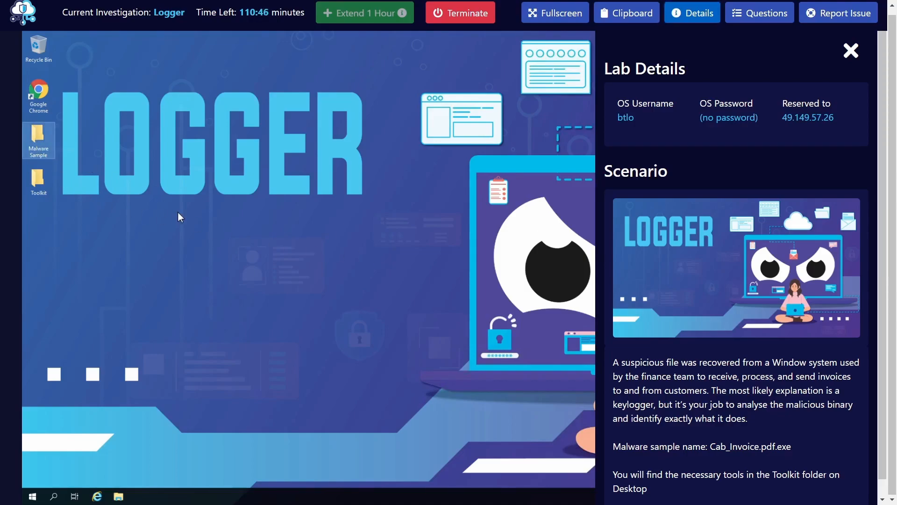
pyautogui.doubleClick(39, 145)
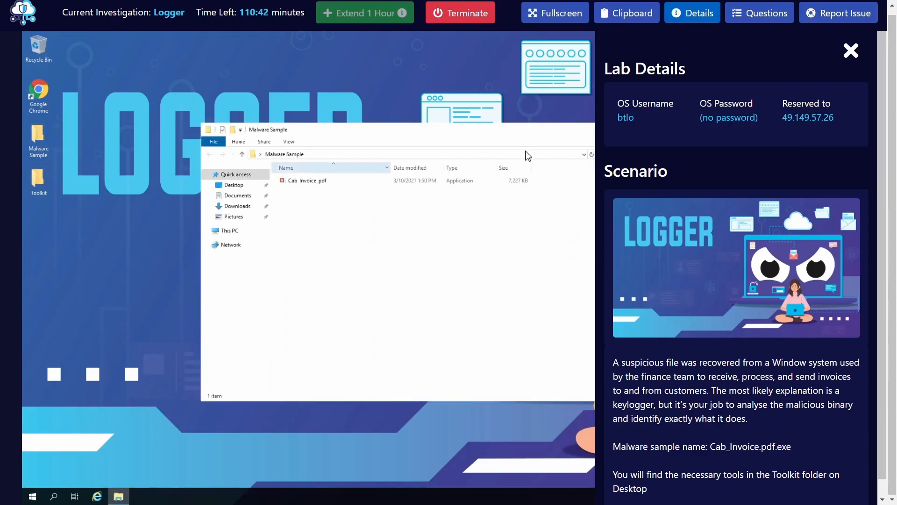
pyautogui.scroll(-1, 701, 103)
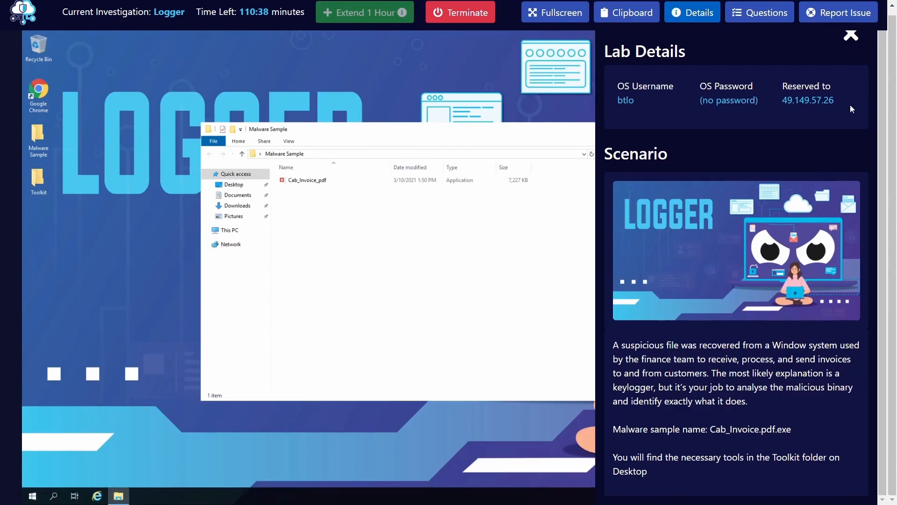
pyautogui.click(851, 37)
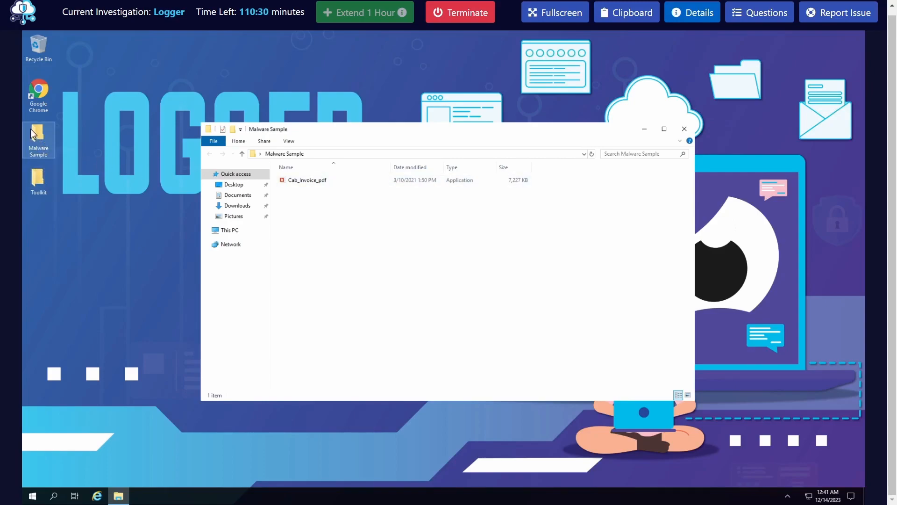
# Inspect the file details of Cab_Invoice_pdf in the Malware Sample folder
pyautogui.moveTo(331, 189)
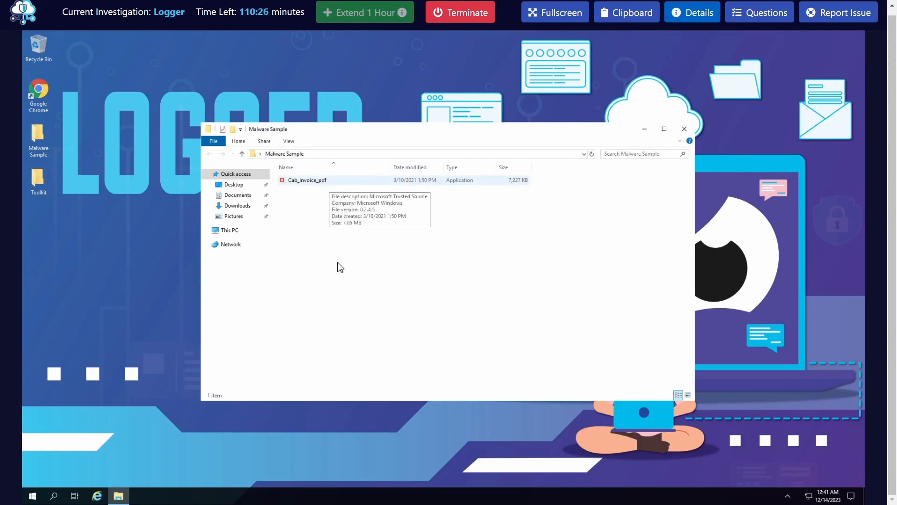
pyautogui.click(305, 180)
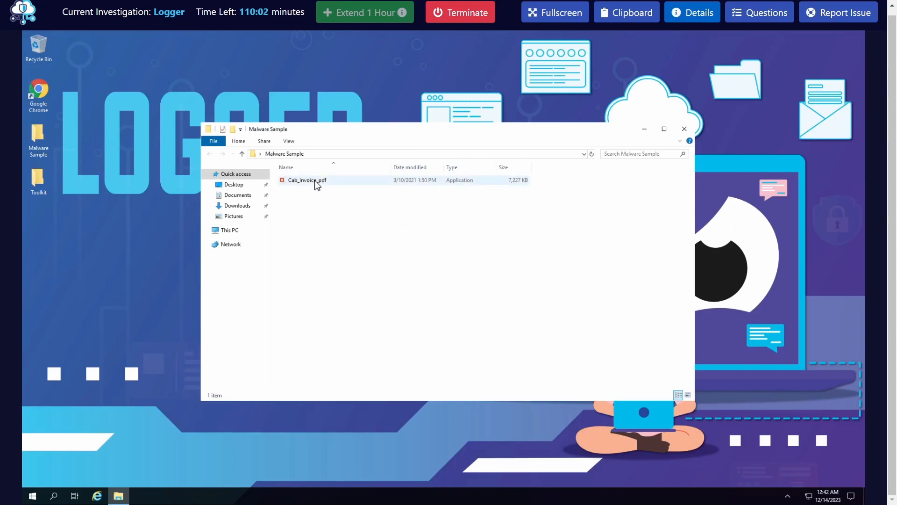
pyautogui.moveTo(315, 184)
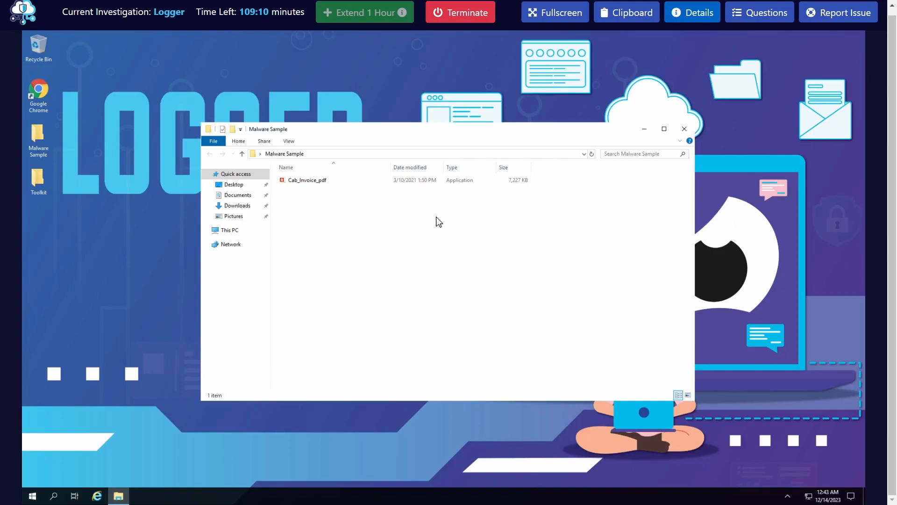
pyautogui.click(289, 143)
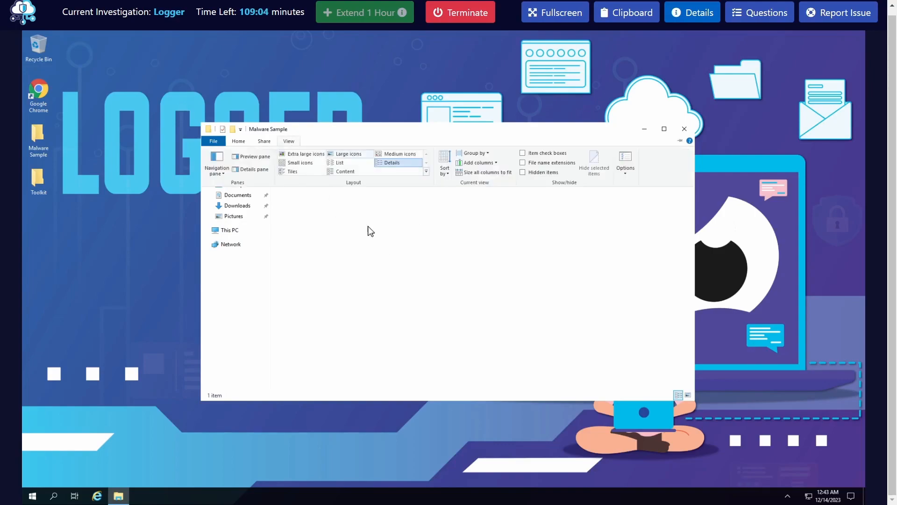
pyautogui.click(551, 216)
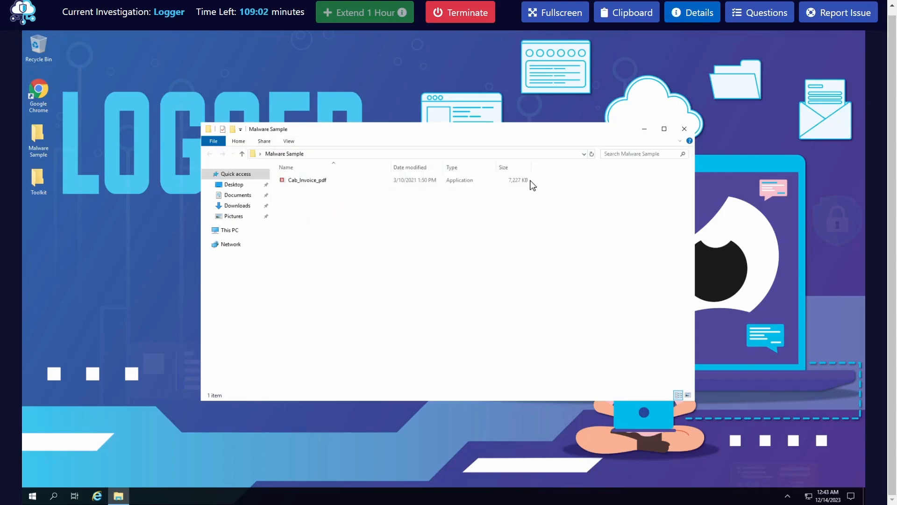
pyautogui.click(289, 141)
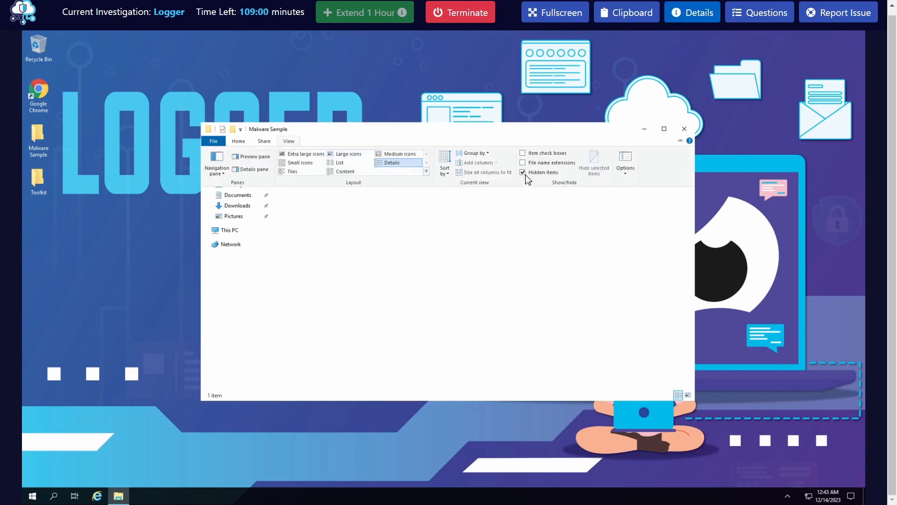
pyautogui.click(555, 173)
# Turn off hiding extensions for known file types in the folder options and apply the change
pyautogui.click(287, 141)
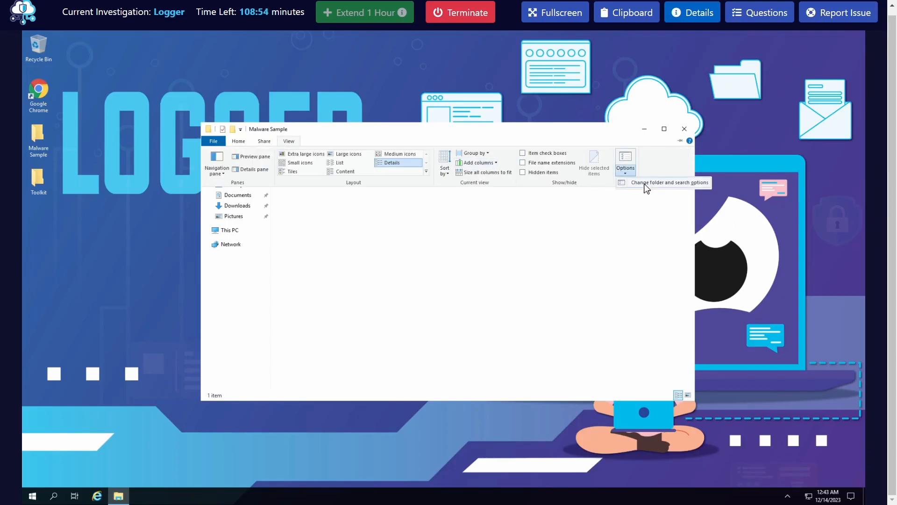
pyautogui.click(597, 213)
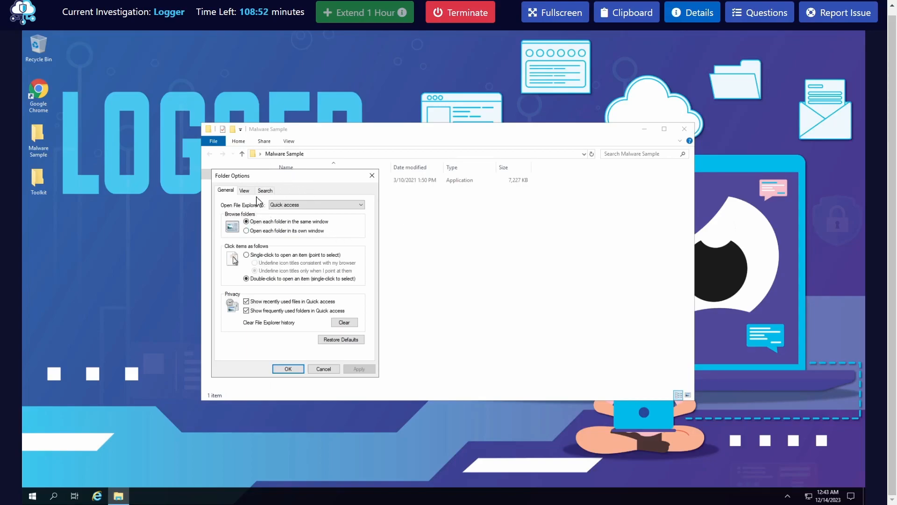
pyautogui.click(245, 191)
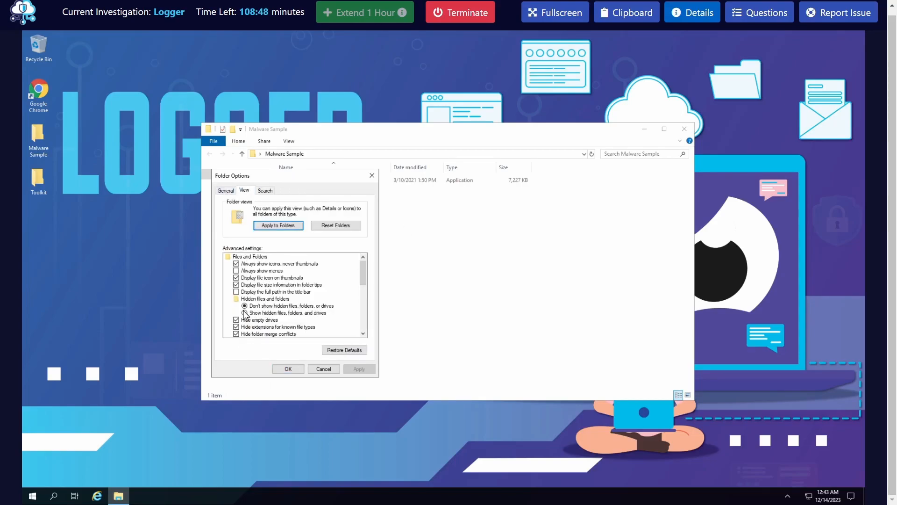
pyautogui.scroll(-1, 300, 310)
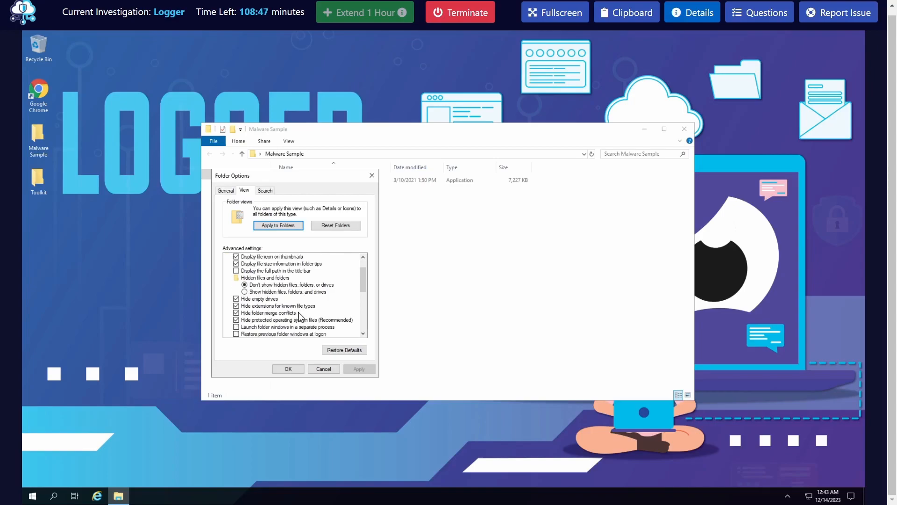
pyautogui.click(243, 306)
pyautogui.click(358, 369)
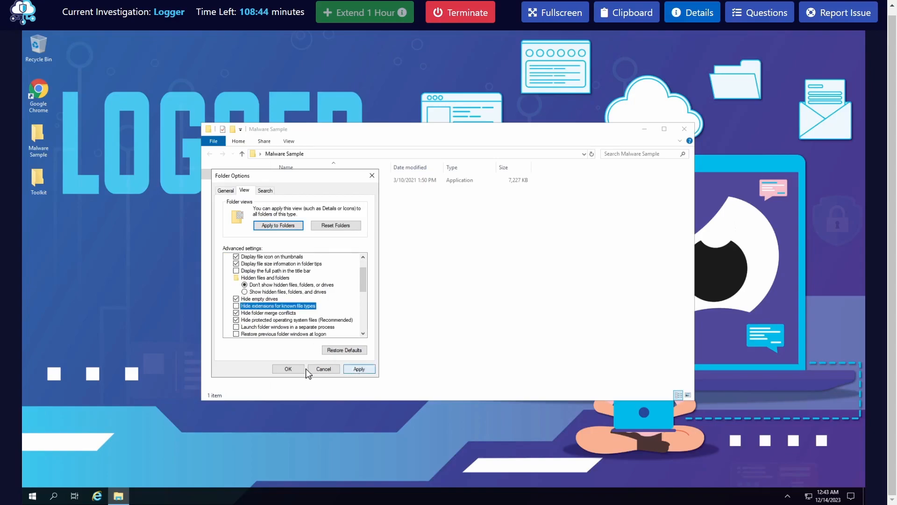
pyautogui.click(289, 369)
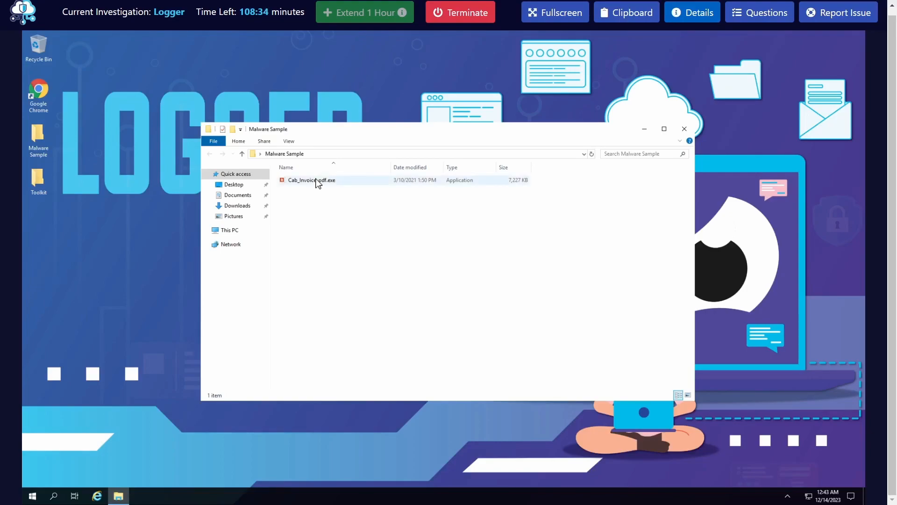
pyautogui.moveTo(317, 184)
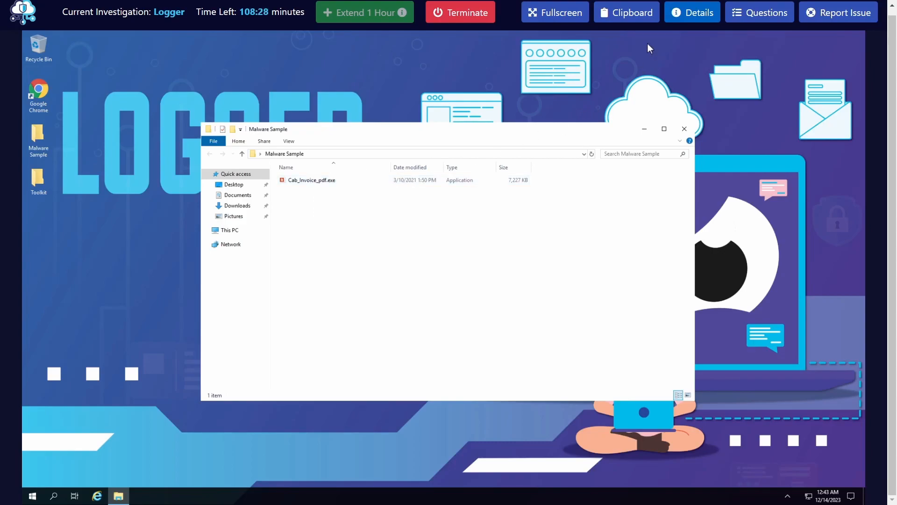
# Review the investigation questions, from the MD5 hash through the malicious actor's email address and password, and close the list
pyautogui.click(740, 21)
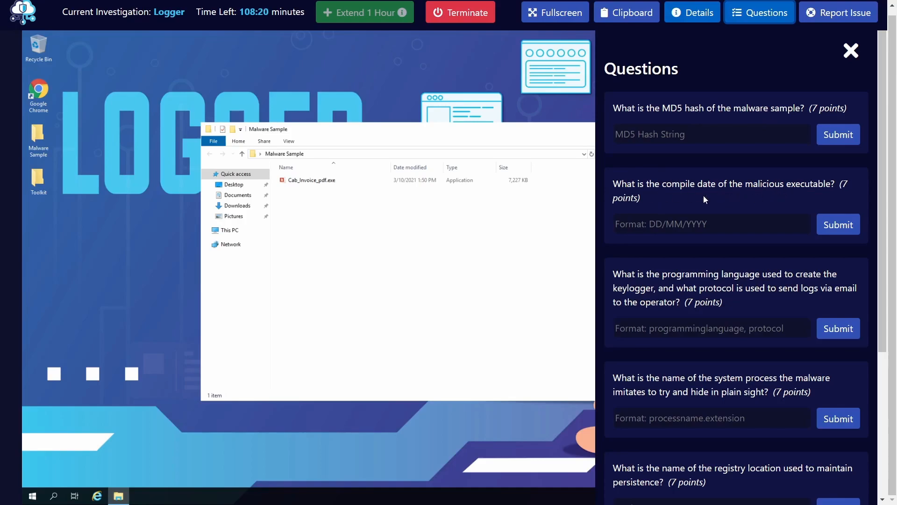
pyautogui.scroll(-3, 690, 341)
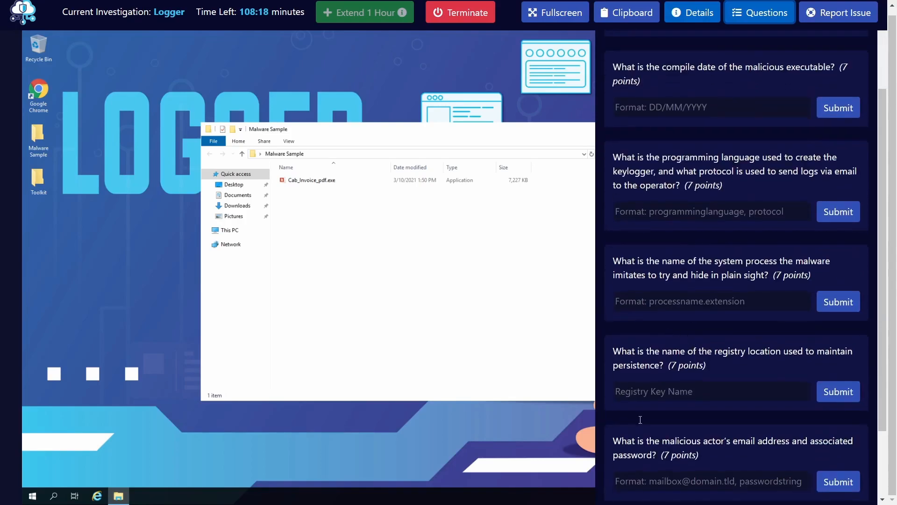
pyautogui.scroll(5, 630, 210)
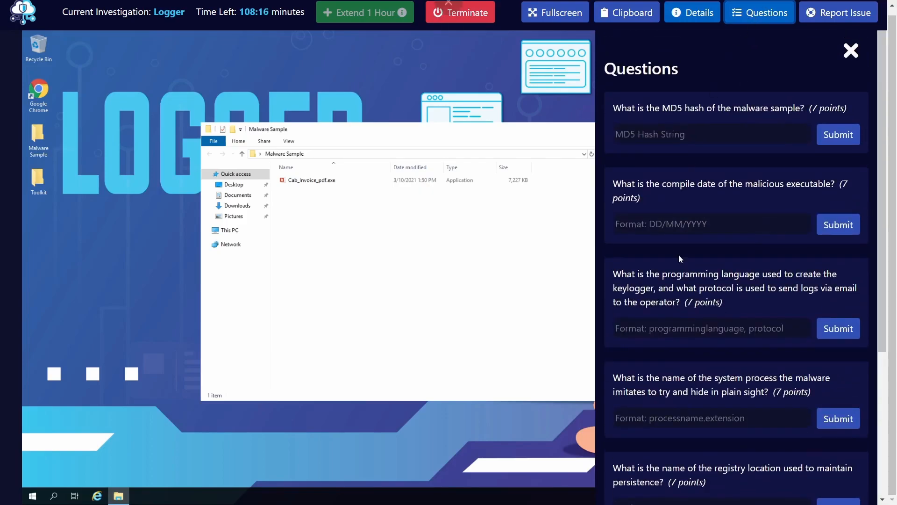
pyautogui.scroll(1, 765, 63)
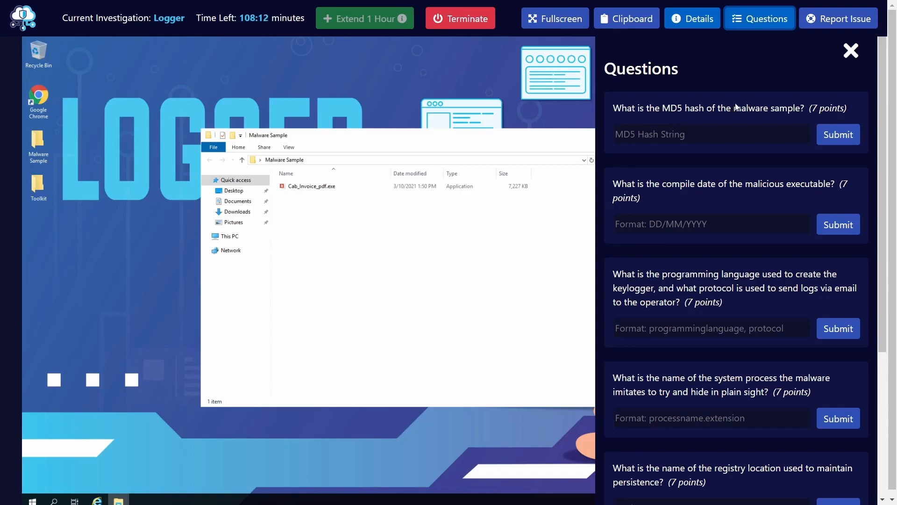
pyautogui.click(743, 19)
# Open the Toolkit folder and arrange its window so that the Malware Sample window's file stays visible alongside it
pyautogui.doubleClick(39, 179)
pyautogui.moveTo(286, 98); pyautogui.dragTo(501, 159)
pyautogui.moveTo(357, 134); pyautogui.dragTo(228, 84)
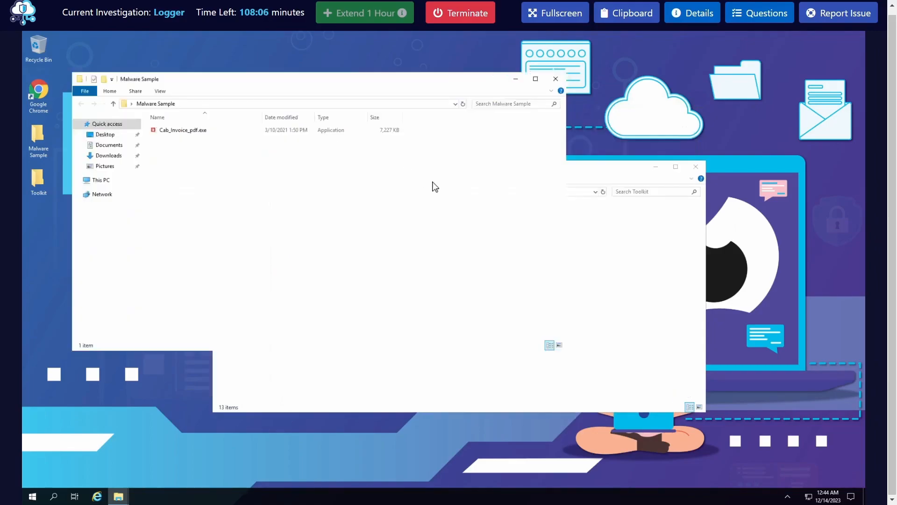
pyautogui.click(580, 179)
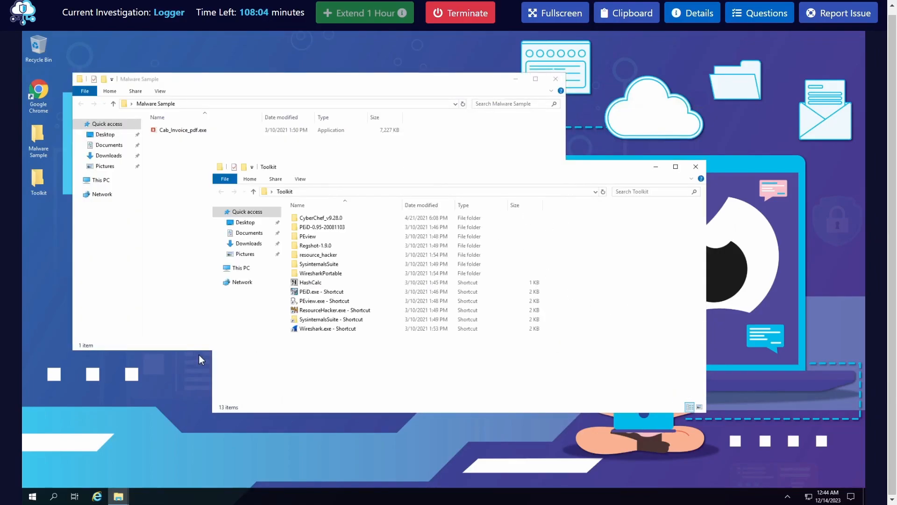
# Open an administrator Command Prompt and recheck the question about the malware sample's MD5 hash
pyautogui.click(38, 500)
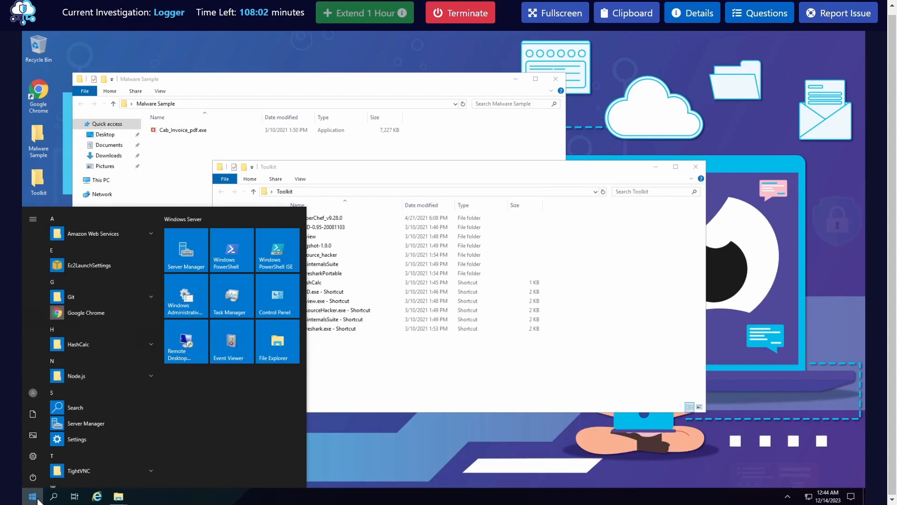
pyautogui.write('cmd')
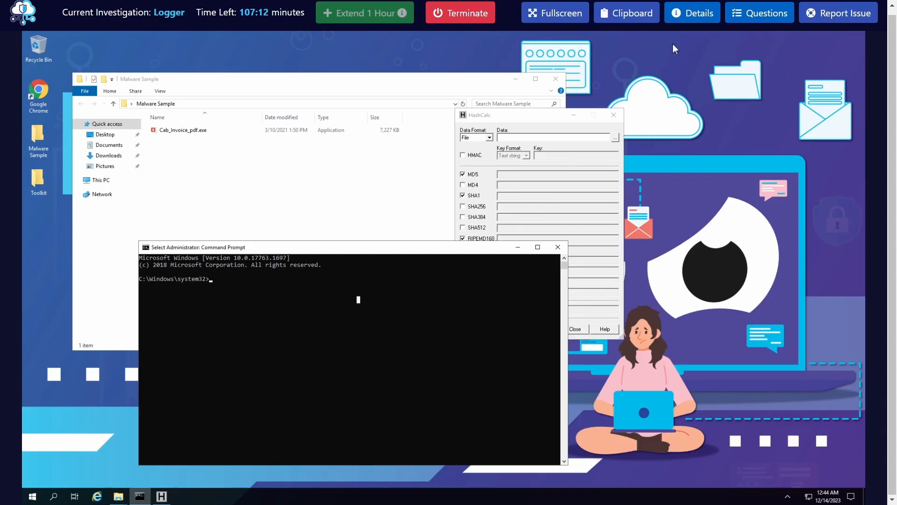
pyautogui.click(760, 14)
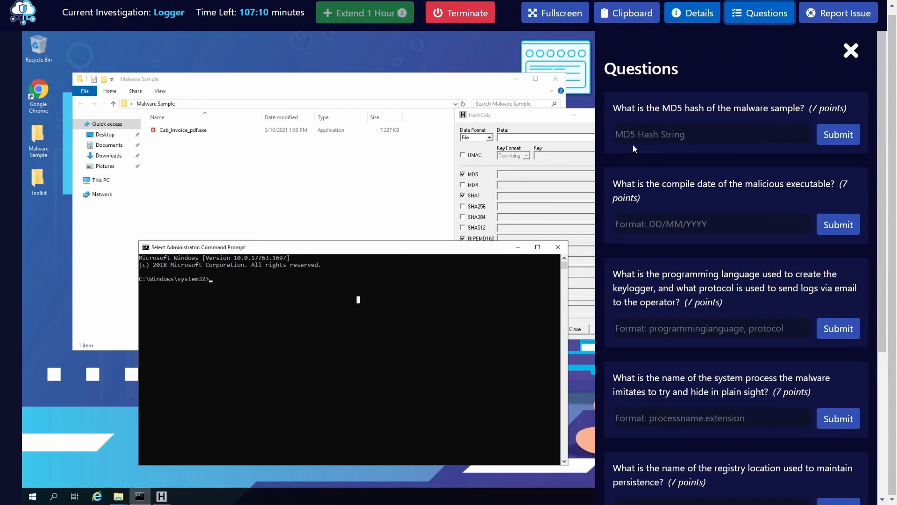
pyautogui.click(760, 14)
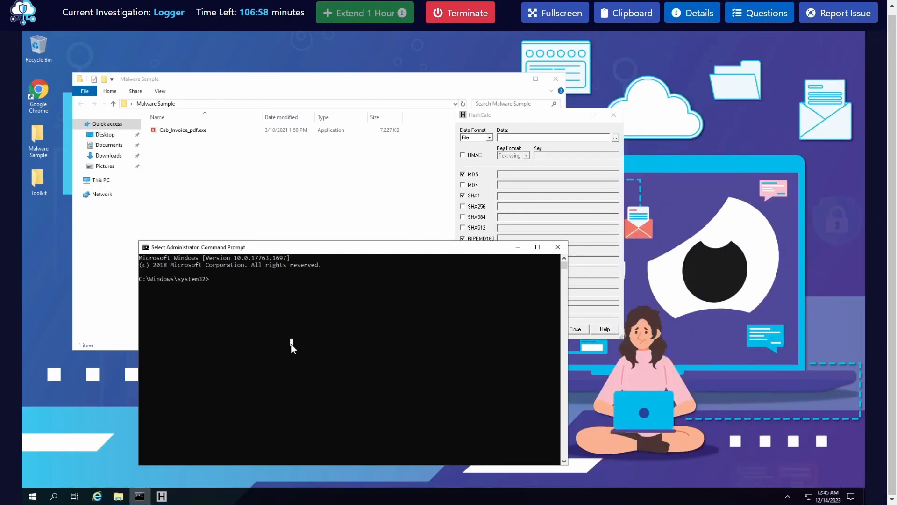
# Try to launch PowerShell from the Command Prompt by running poweshell.exe
pyautogui.write('poweshell.exe')
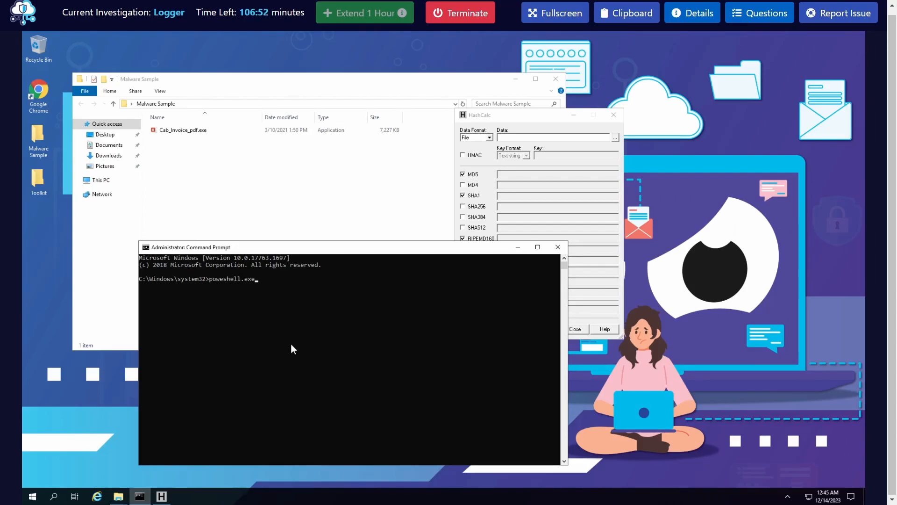
pyautogui.press('Return')
# Start PowerShell inside the Command Prompt by running powershell
pyautogui.write('powershell')
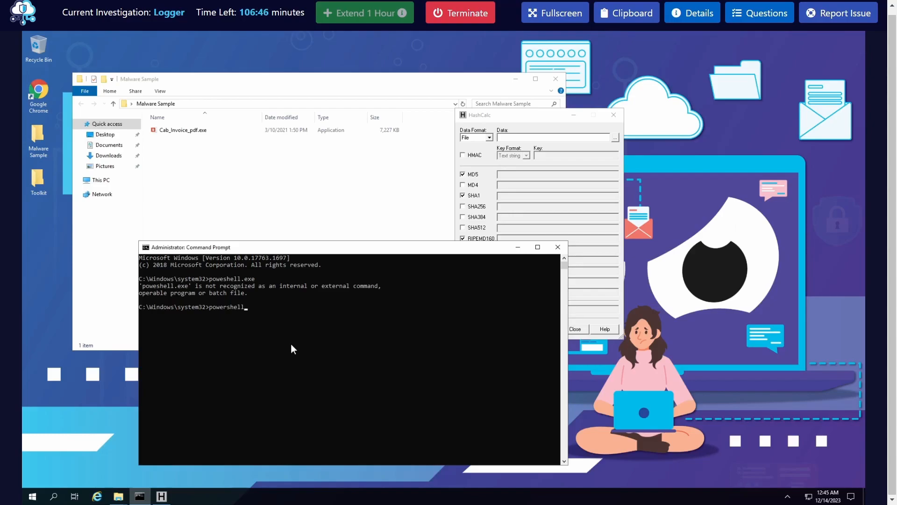
pyautogui.press('Return')
# Run Get-FileHash -Algorithm MD5 without a file path, and cancel out of the command
pyautogui.write('get-fil')
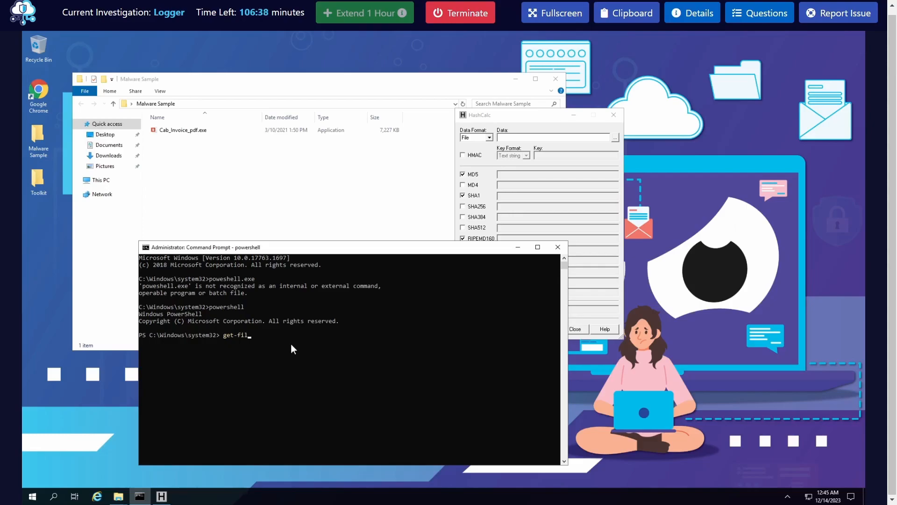
pyautogui.press('Tab')
pyautogui.write('eha')
pyautogui.click(321, 403)
pyautogui.press('BackSpace')
pyautogui.press('BackSpace')
pyautogui.press('BackSpace')
pyautogui.write('-a')
pyautogui.press('Tab')
pyautogui.write('m')
pyautogui.press('Tab')
pyautogui.press('Tab')
pyautogui.press('Return')
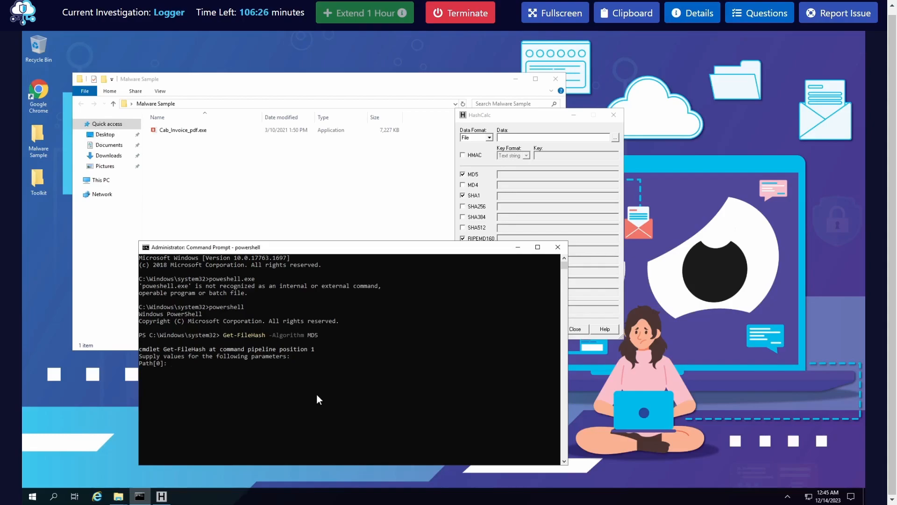
pyautogui.hotkey('ctrl', 'c')
# Compute the MD5 hash of 'C:\Users\BTLOTest\Desktop\Malware Sample\Cab_Invoice_pdf.exe' with Get-FileHash -Algorithm MD5
pyautogui.press('Up')
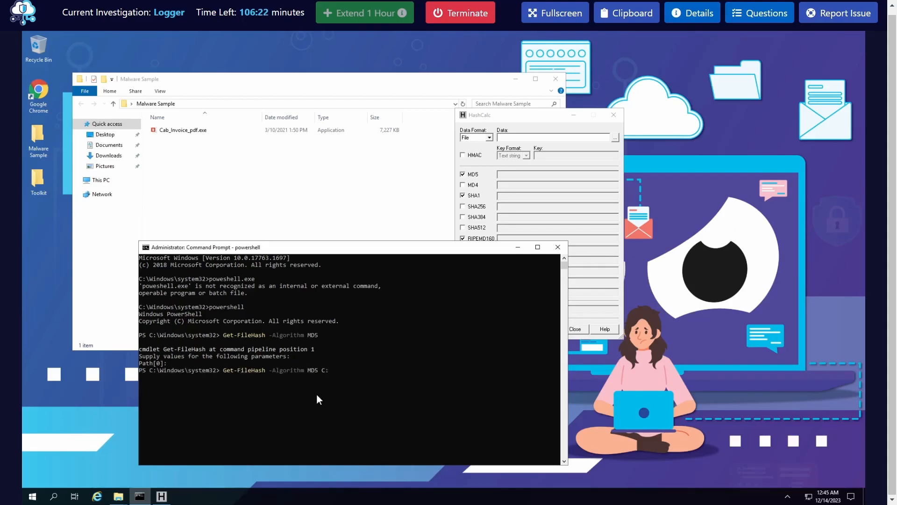
pyautogui.write("'C:\\Users\\BTLOTest\\De")
pyautogui.press('Tab')
pyautogui.write('M')
pyautogui.press('Tab')
pyautogui.press('Tab')
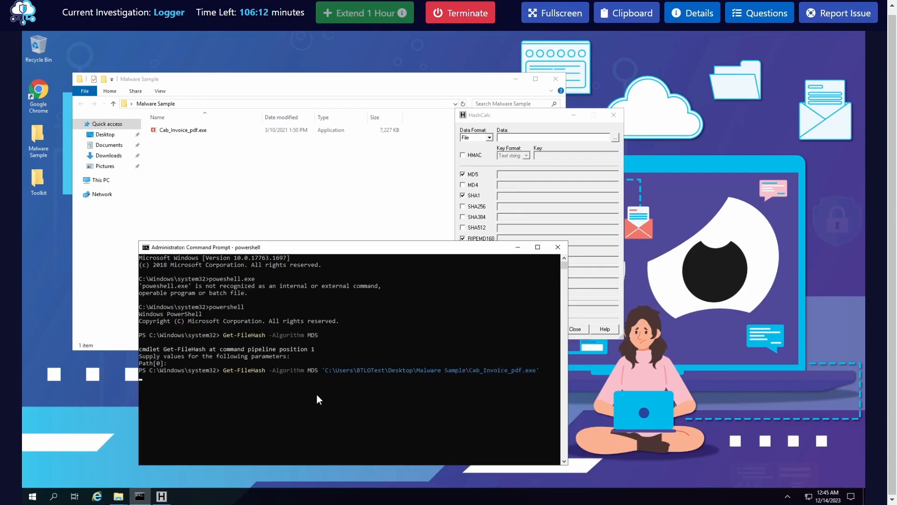
pyautogui.press('Return')
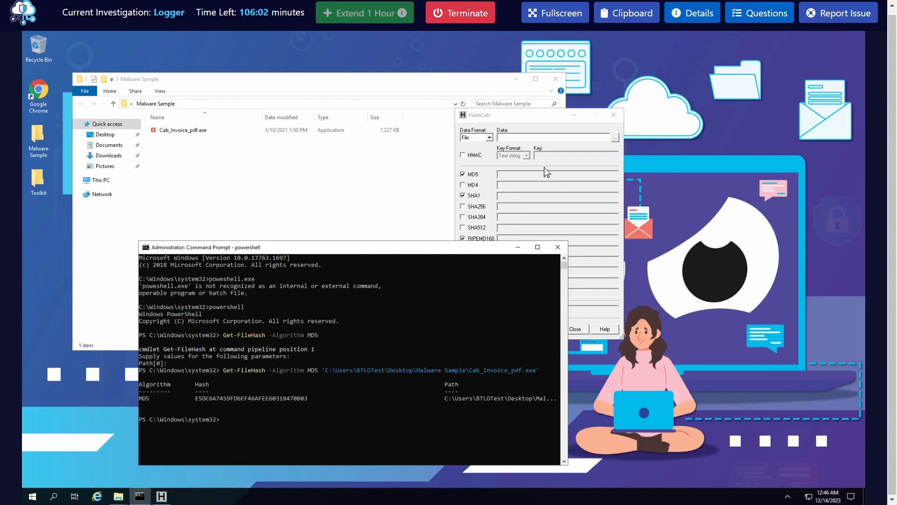
# Load Cab_Invoice_pdf.exe from the Malware Sample folder on the Desktop into HashCalc and calculate its hashes
pyautogui.moveTo(509, 119); pyautogui.dragTo(641, 155)
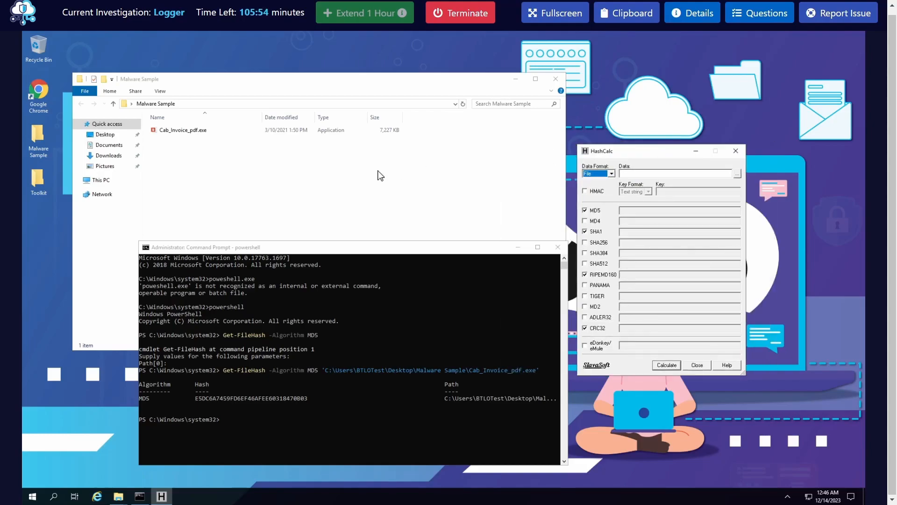
pyautogui.click(737, 174)
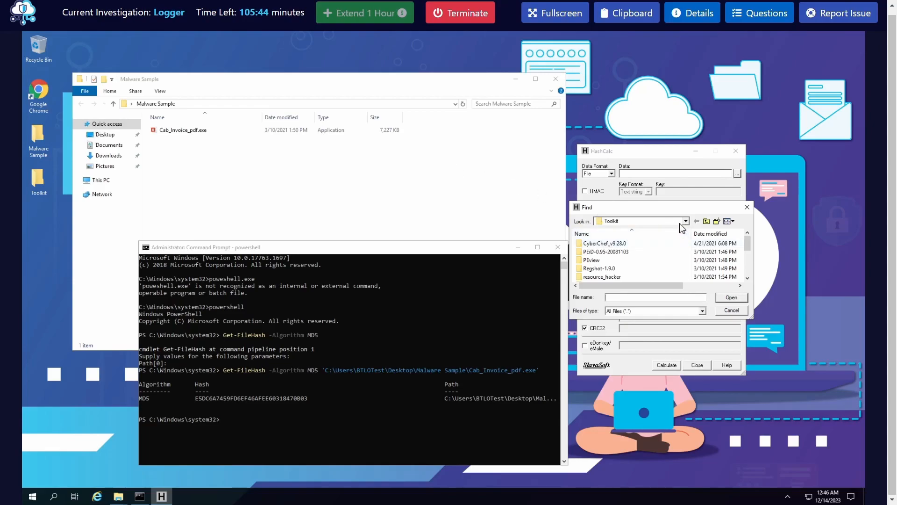
pyautogui.click(706, 221)
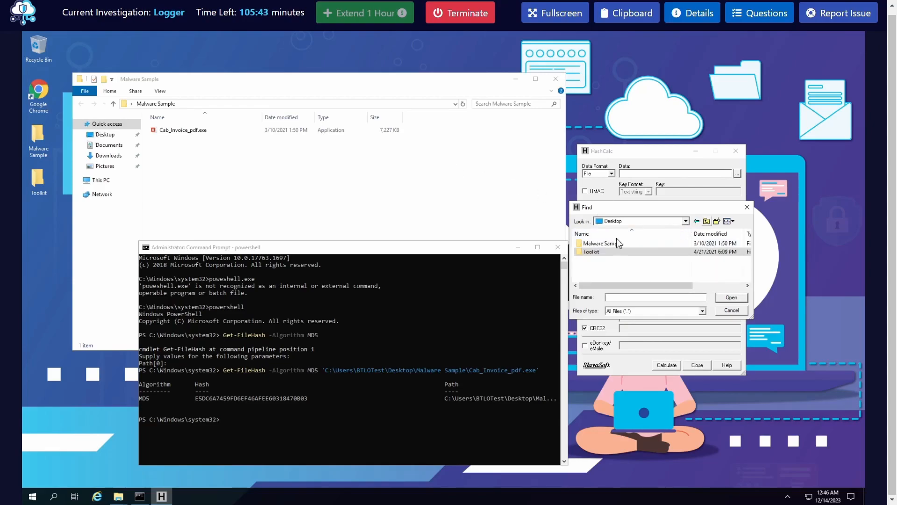
pyautogui.doubleClick(590, 243)
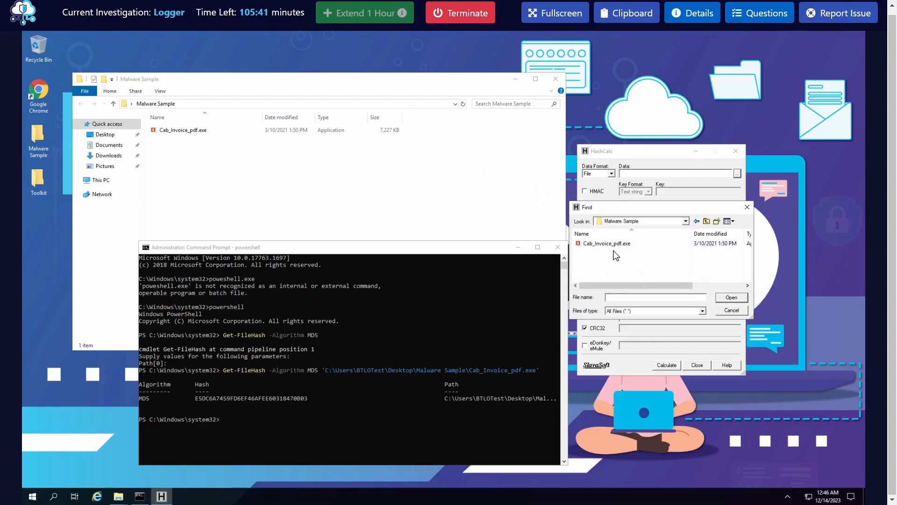
pyautogui.click(737, 297)
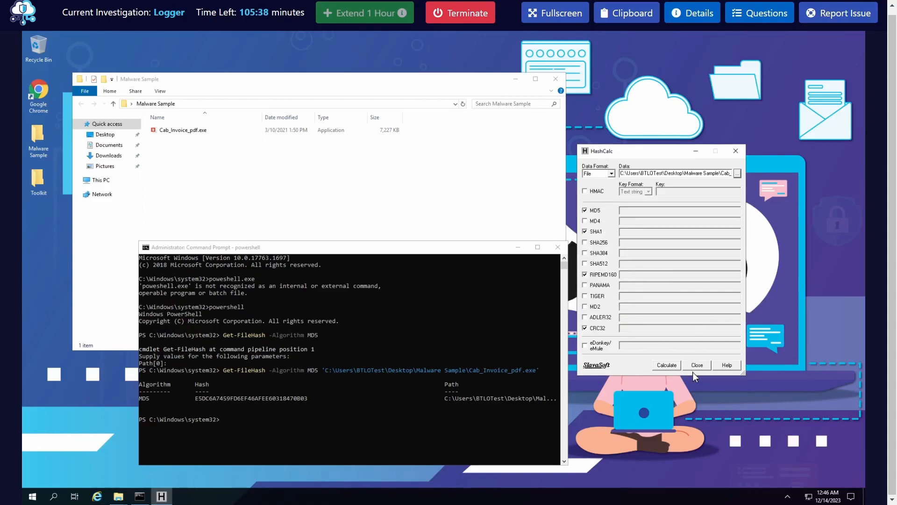
pyautogui.click(665, 365)
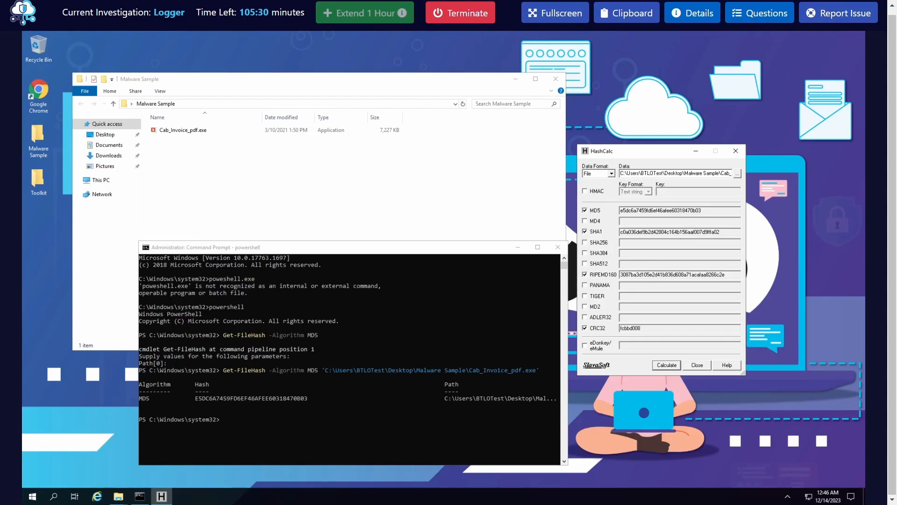
# Copy the MD5 hash from HashCalc and submit it as the answer to the malware sample's MD5 hash question
pyautogui.moveTo(664, 152); pyautogui.dragTo(420, 158)
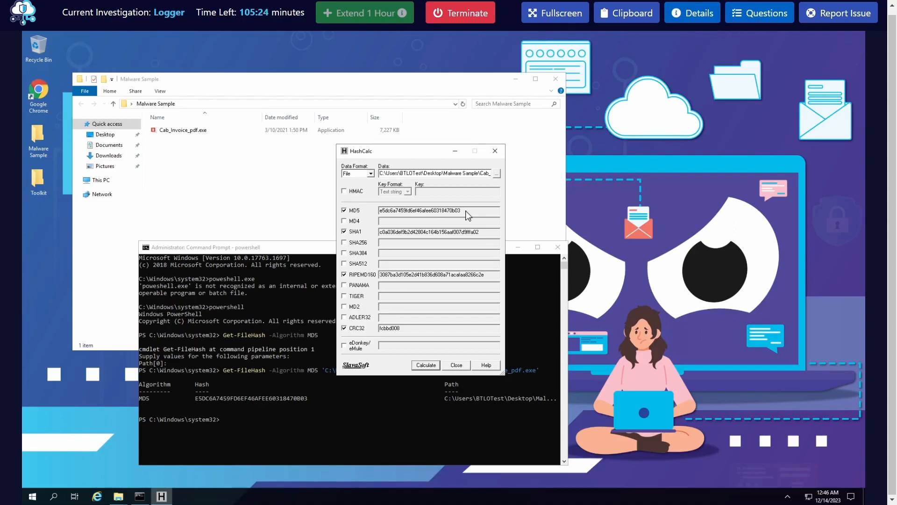
pyautogui.click(761, 14)
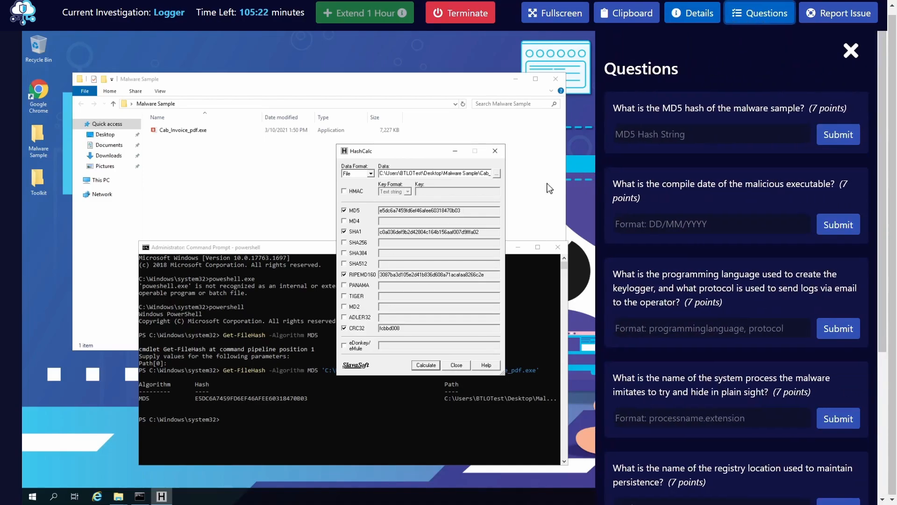
pyautogui.tripleClick(439, 209)
pyautogui.rightClick(439, 209)
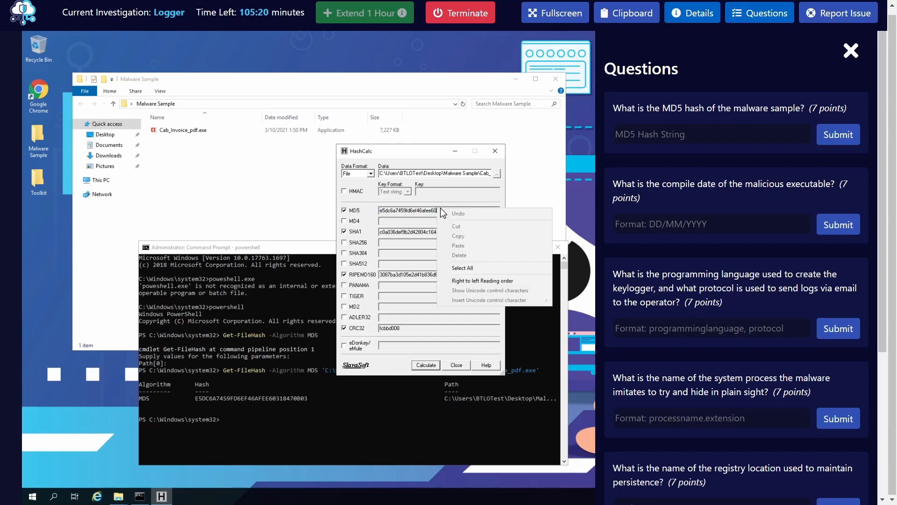
pyautogui.click(414, 210)
pyautogui.doubleClick(414, 210)
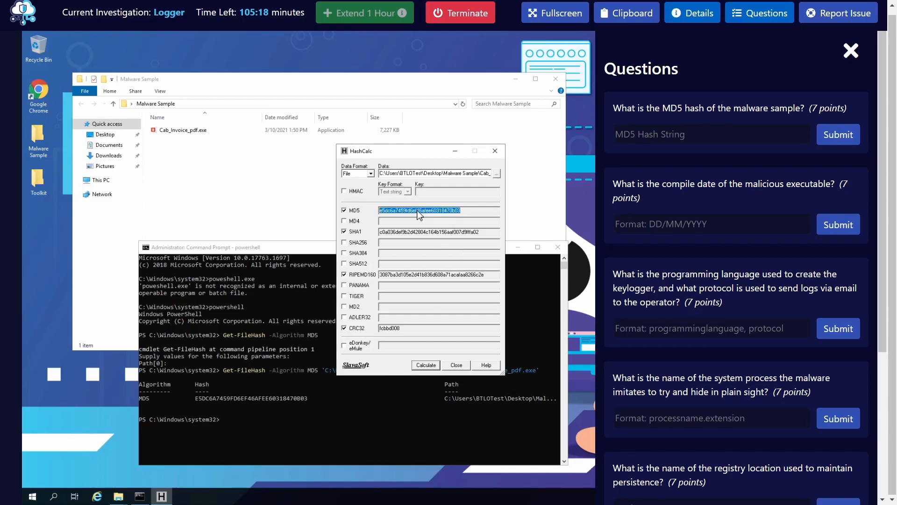
pyautogui.rightClick(415, 210)
pyautogui.click(455, 235)
pyautogui.rightClick(654, 135)
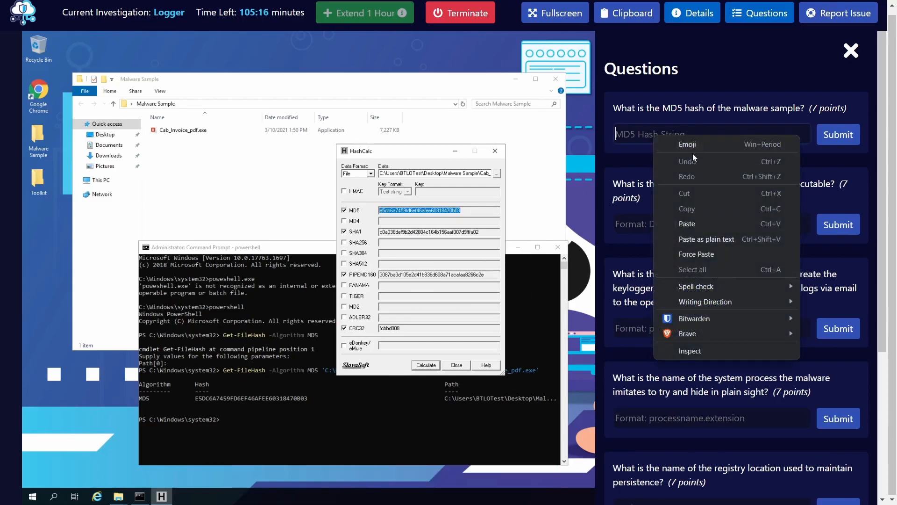
pyautogui.click(687, 223)
pyautogui.click(839, 138)
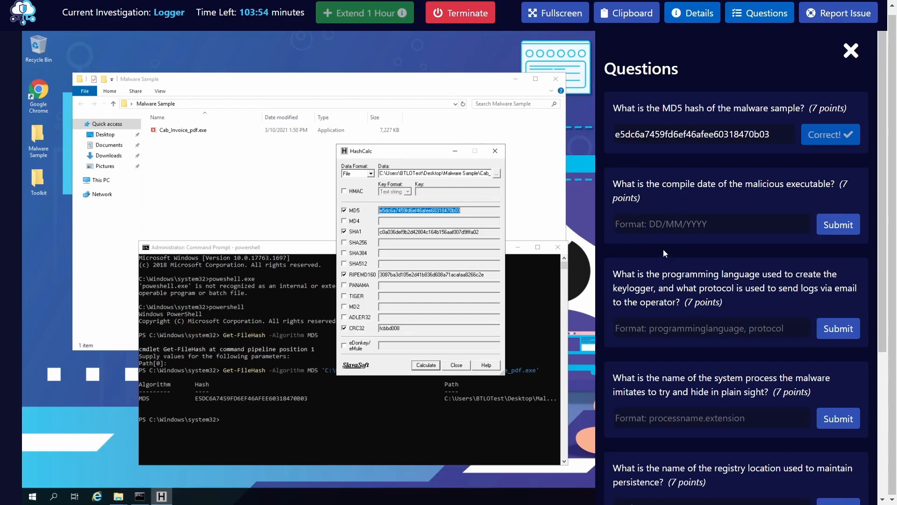
# Hide the investigation questions and close HashCalc and the Command Prompt to get back to the Toolkit folder
pyautogui.click(677, 228)
pyautogui.click(766, 18)
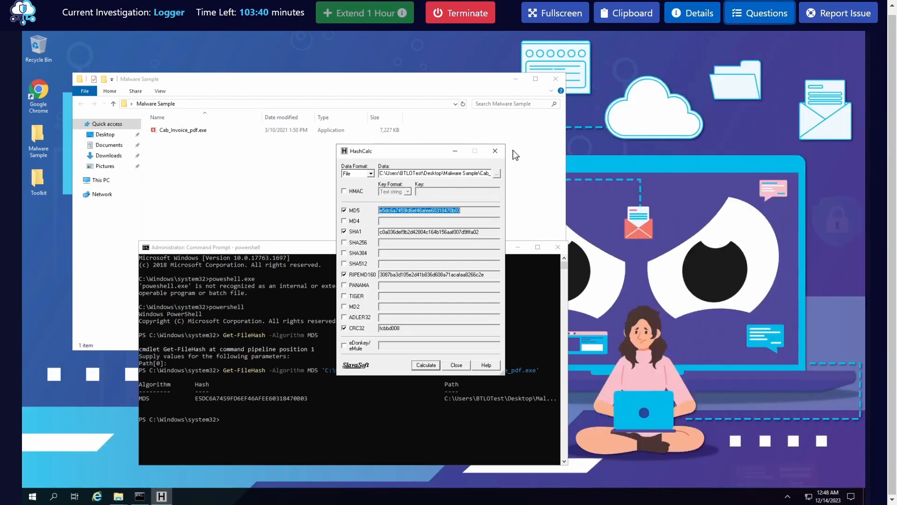
pyautogui.click(494, 150)
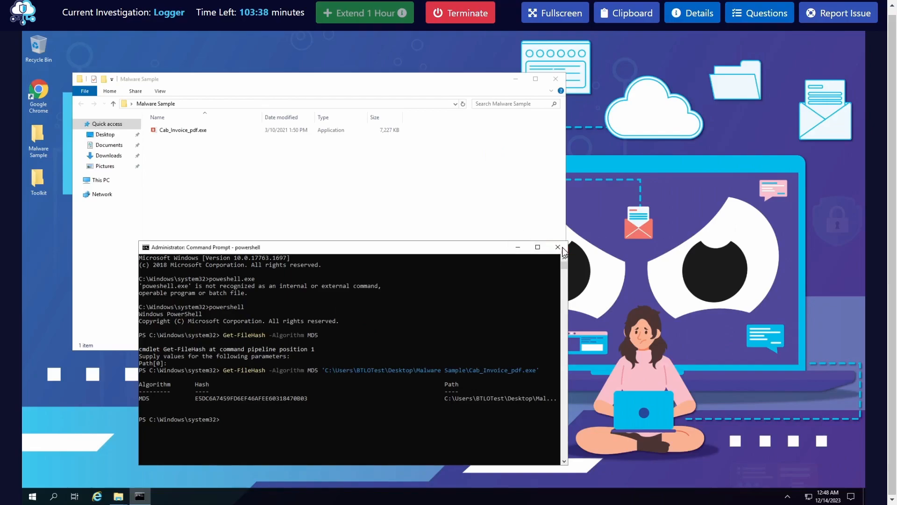
pyautogui.click(561, 247)
pyautogui.moveTo(376, 79); pyautogui.dragTo(502, 96)
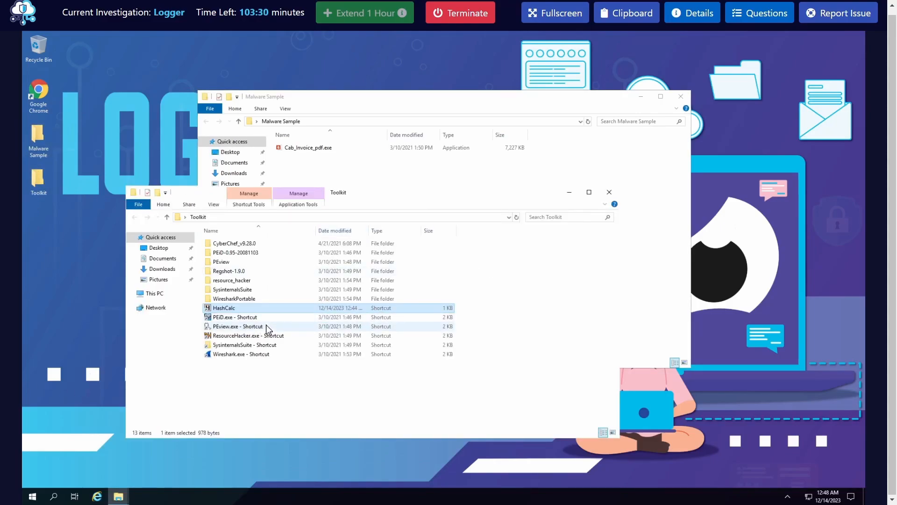
# Run PEview as administrator from the Toolkit folder, accept its license, and open Cab_Invoice_pdf.exe from the Malware Sample folder
pyautogui.click(243, 327)
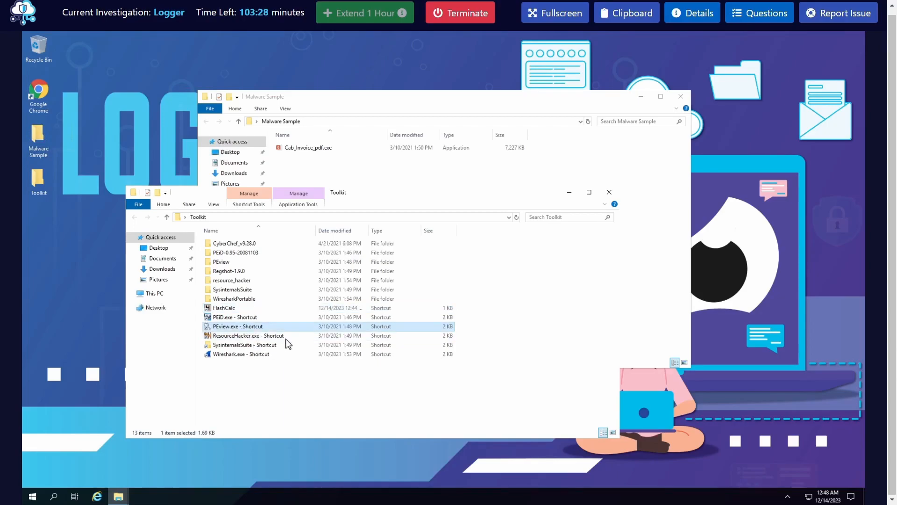
pyautogui.rightClick(260, 327)
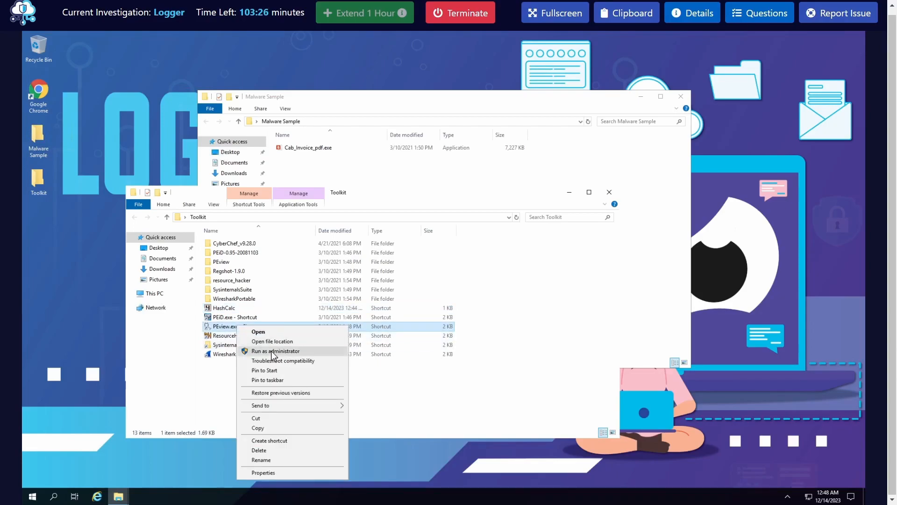
pyautogui.click(257, 348)
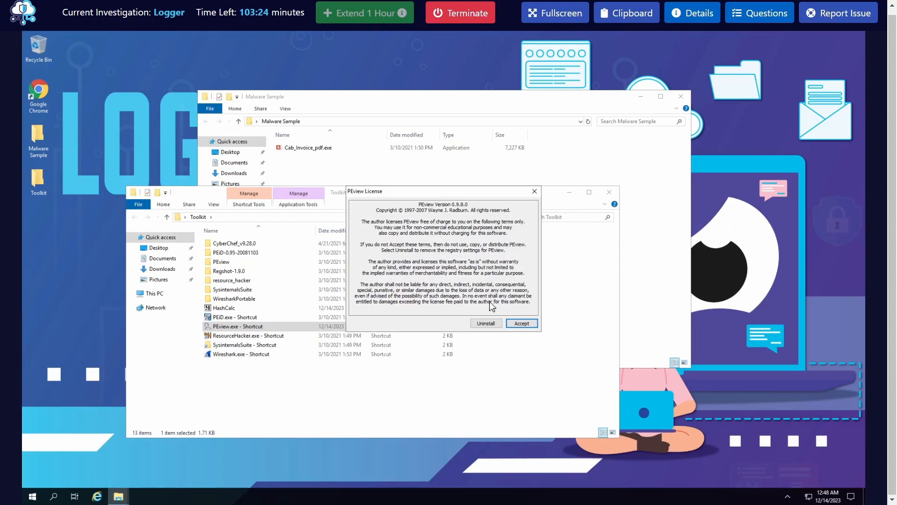
pyautogui.click(521, 322)
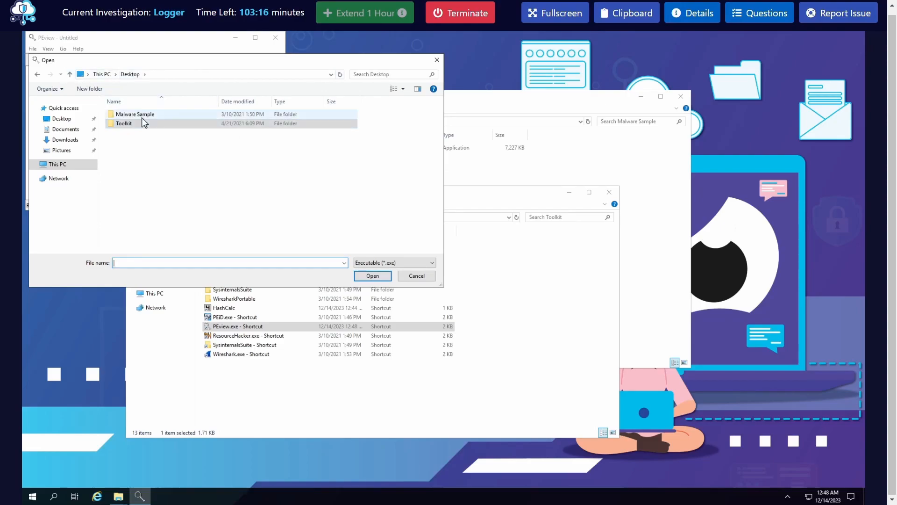
pyautogui.doubleClick(142, 116)
pyautogui.doubleClick(142, 117)
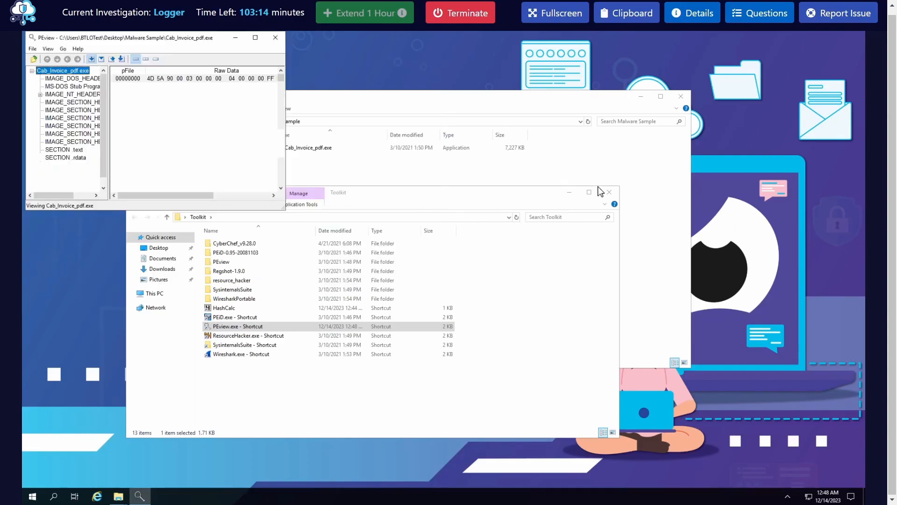
# Minimise the Toolkit window and enlarge the PEview window and its structure tree so the full section names fit
pyautogui.click(569, 192)
pyautogui.moveTo(284, 207); pyautogui.dragTo(542, 336)
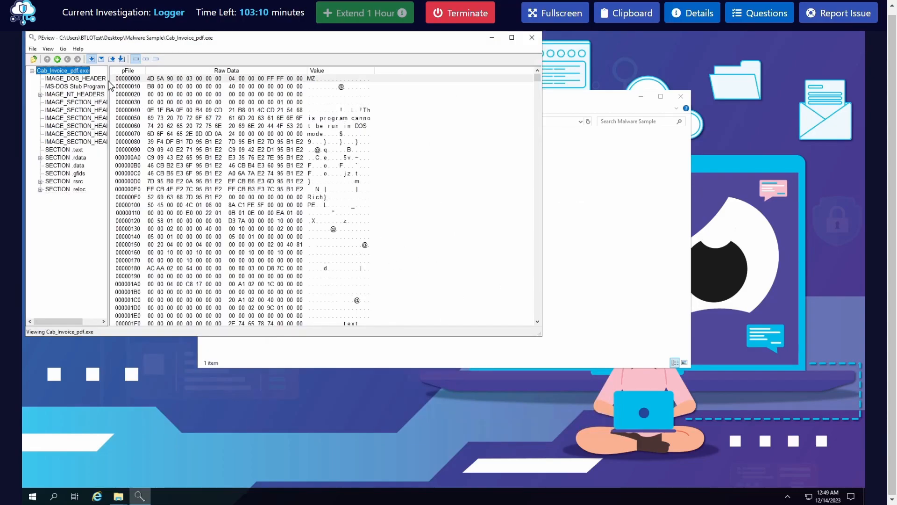
pyautogui.moveTo(108, 78); pyautogui.dragTo(145, 78)
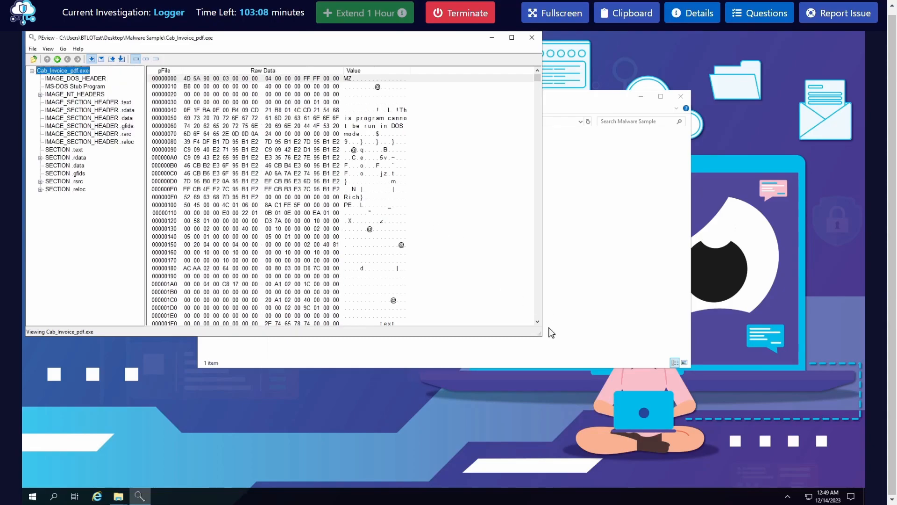
pyautogui.moveTo(543, 336); pyautogui.dragTo(674, 403)
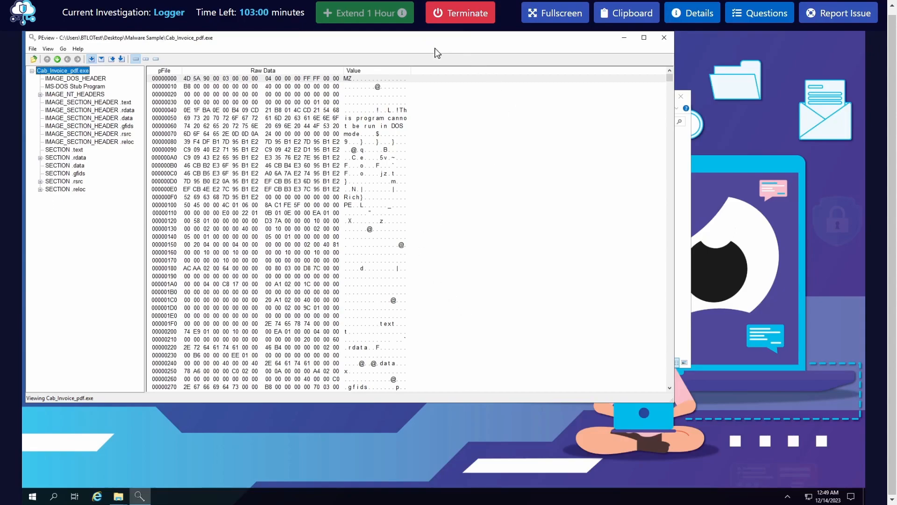
pyautogui.moveTo(270, 34); pyautogui.dragTo(425, 112)
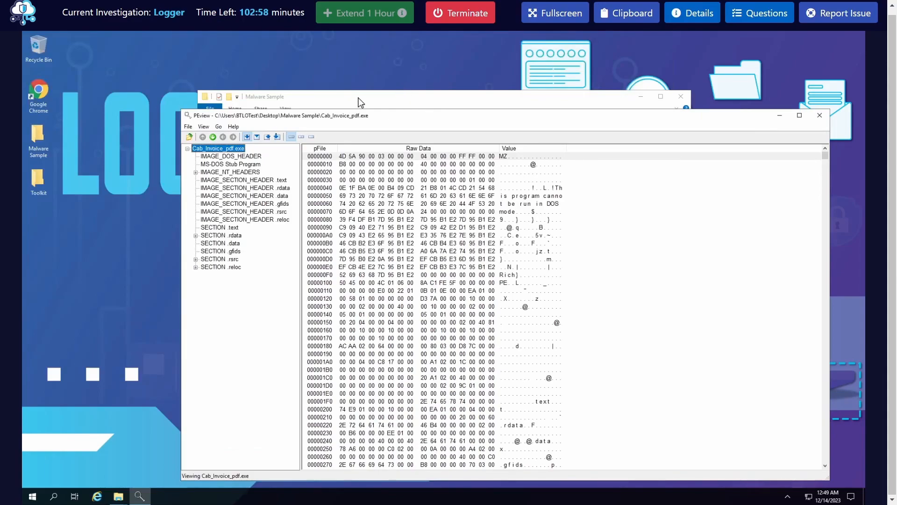
pyautogui.moveTo(369, 100); pyautogui.dragTo(239, 75)
pyautogui.click(650, 213)
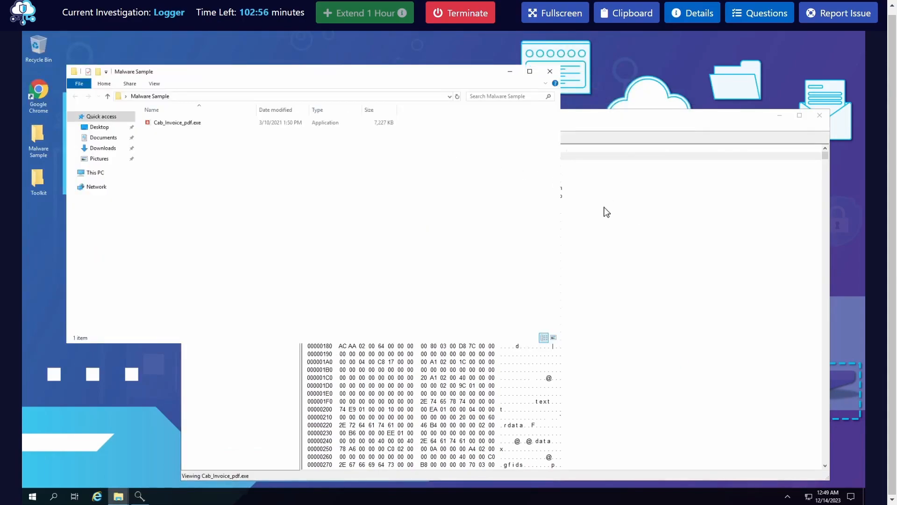
# Look through the raw data of Cab_Invoice_pdf.exe and reread the question about the executable's compile date
pyautogui.click(502, 157)
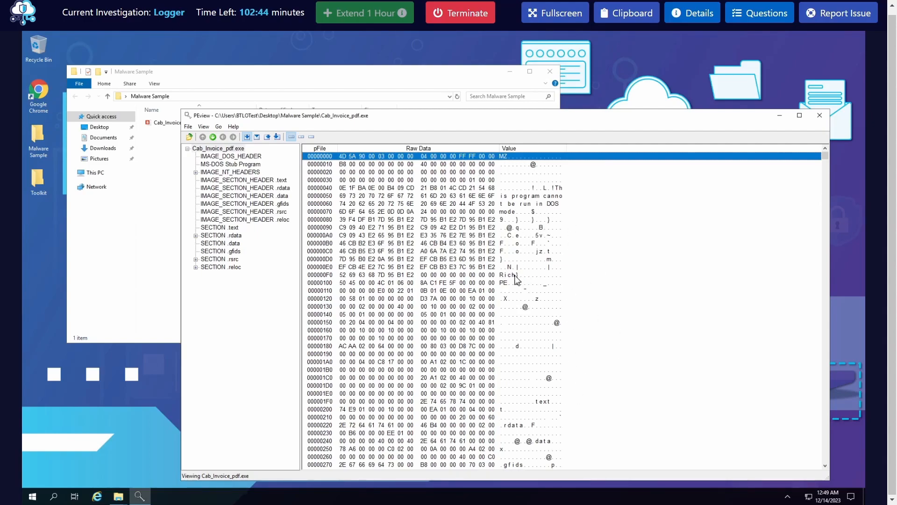
pyautogui.scroll(-3, 473, 325)
pyautogui.scroll(3, 472, 308)
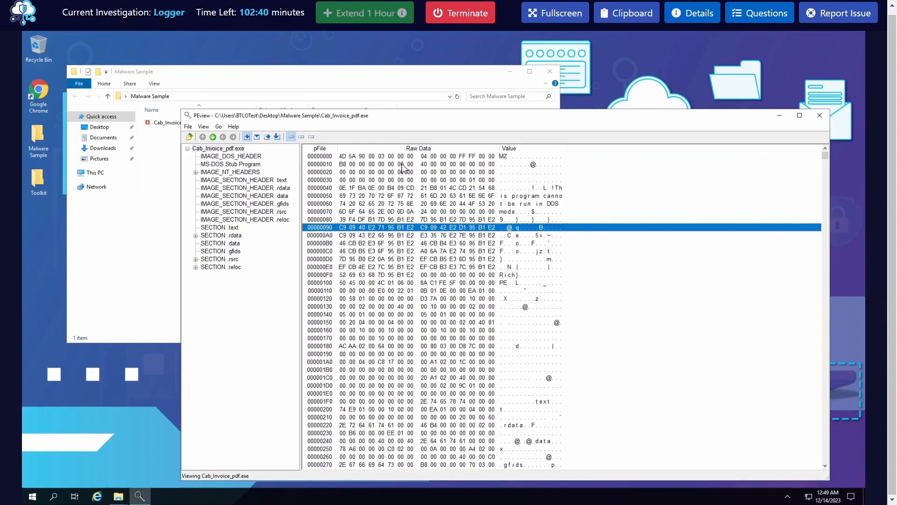
pyautogui.click(739, 21)
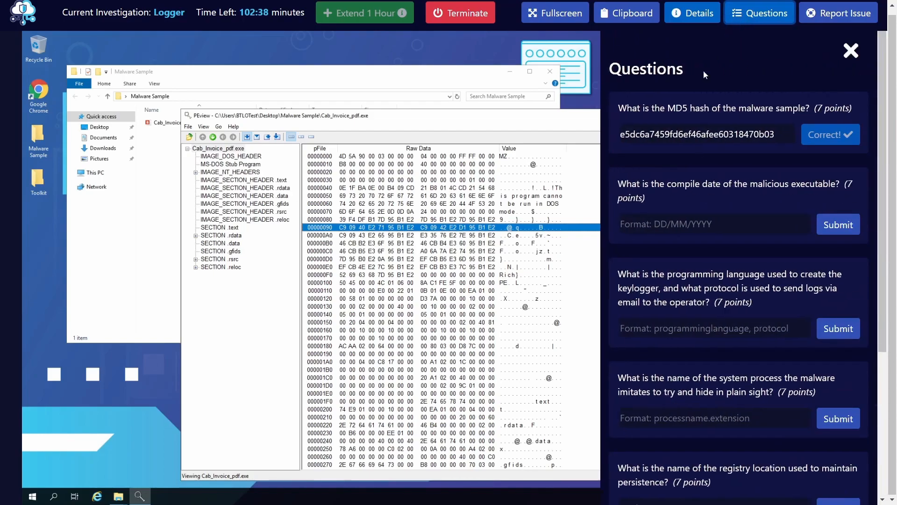
pyautogui.click(746, 17)
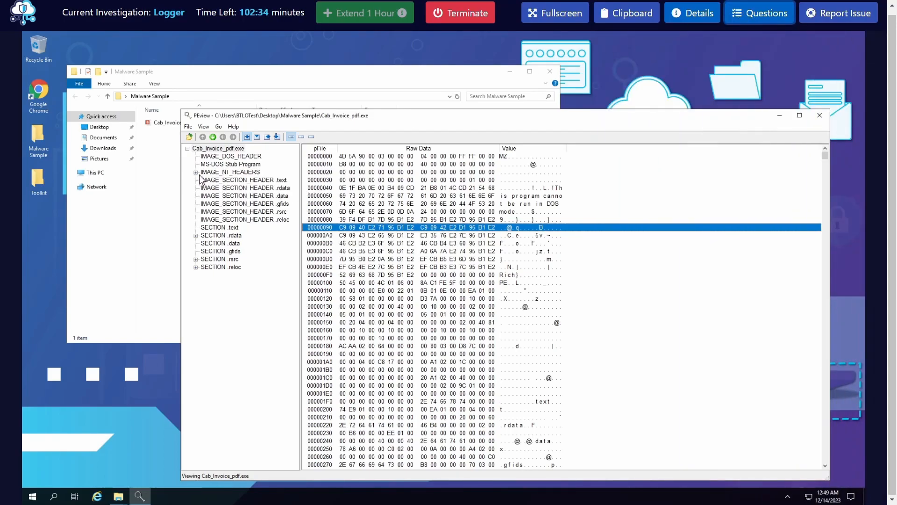
# Check the IMAGE_FILE_HEADER under IMAGE_NT_HEADERS for the executable's Time Date Stamp
pyautogui.click(196, 172)
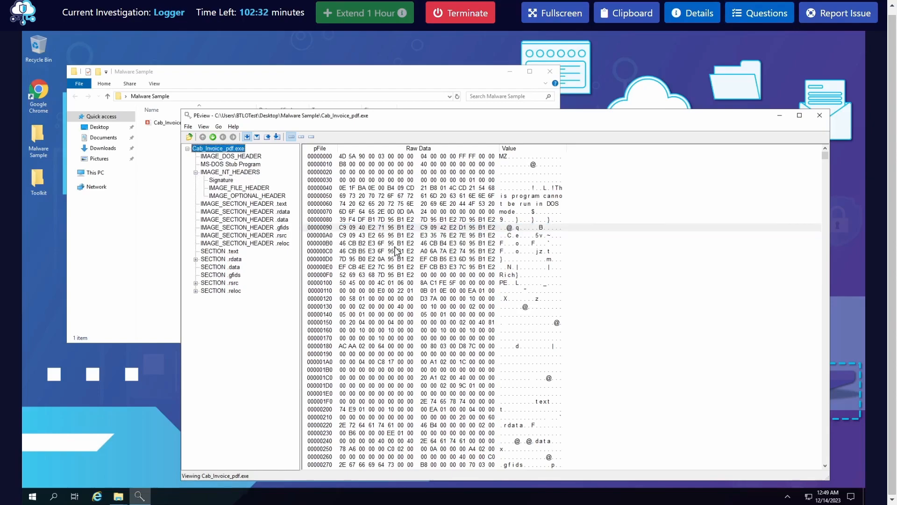
pyautogui.click(270, 196)
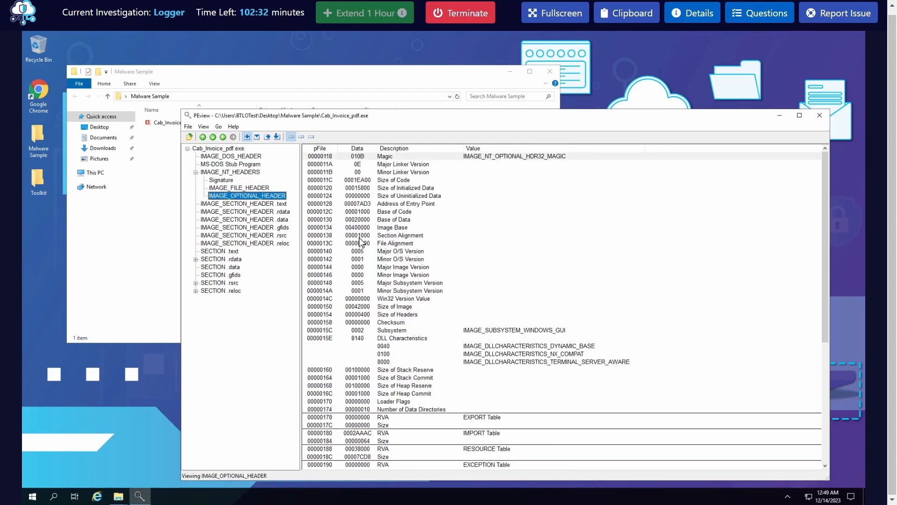
pyautogui.click(262, 189)
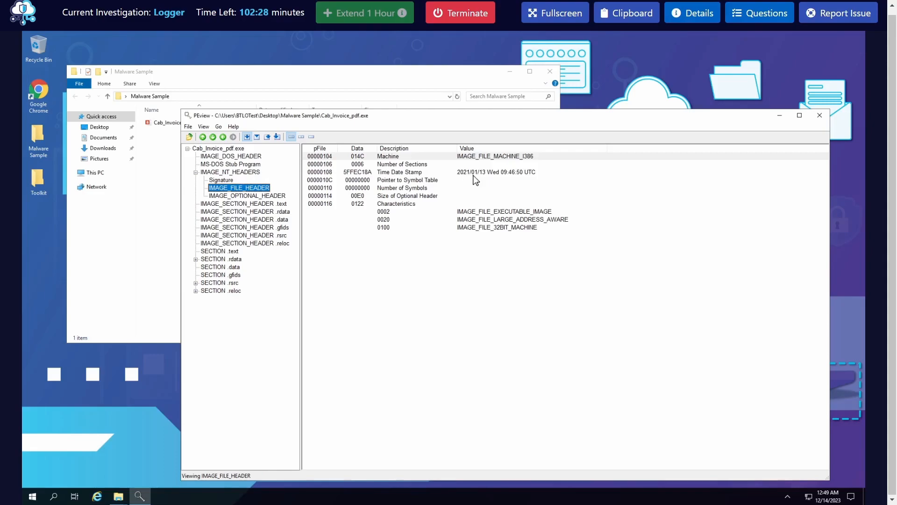
pyautogui.click(405, 180)
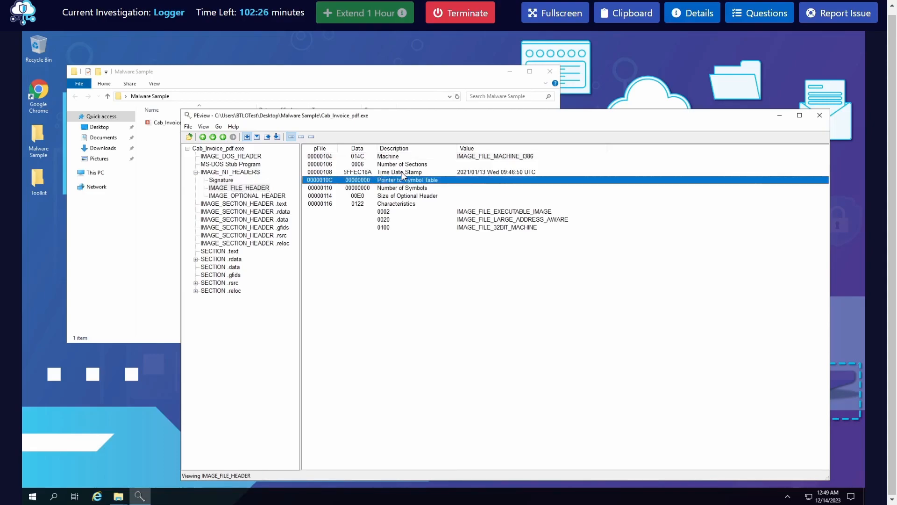
pyautogui.press('Up')
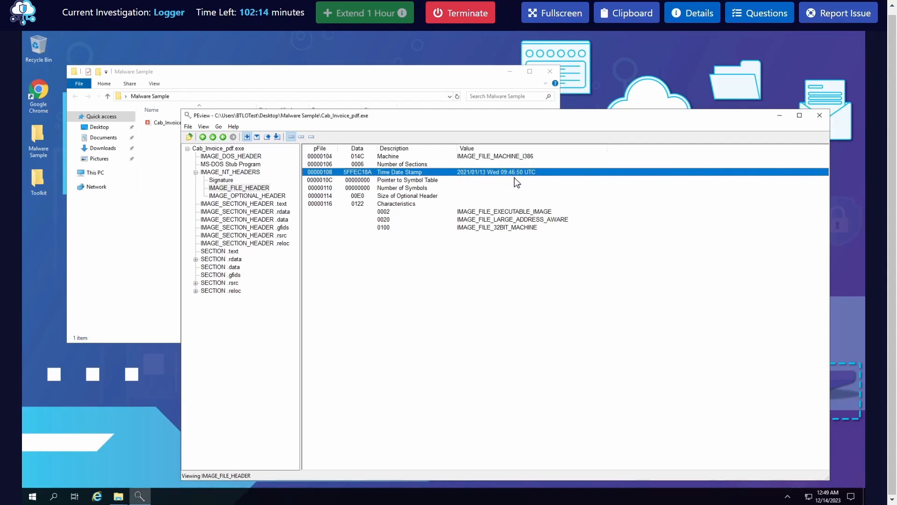
pyautogui.moveTo(554, 119); pyautogui.dragTo(426, 135)
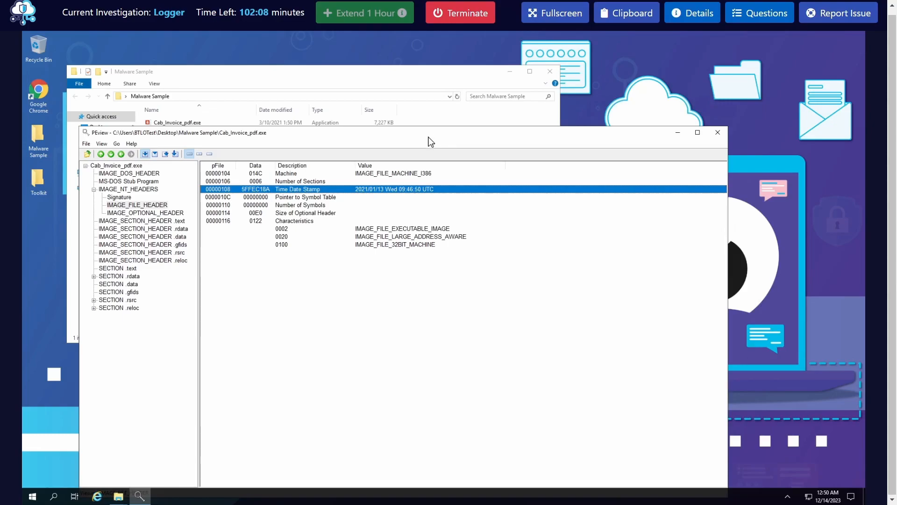
# Submit 13/01/2021 as the answer to the compile date question and close the question list
pyautogui.click(759, 13)
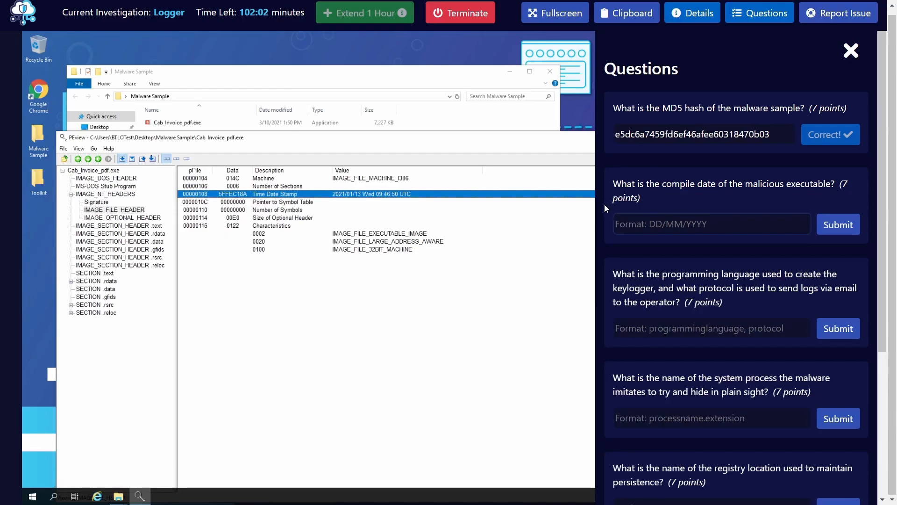
pyautogui.write('13')
pyautogui.press('BackSpace')
pyautogui.press('BackSpace')
pyautogui.write('1')
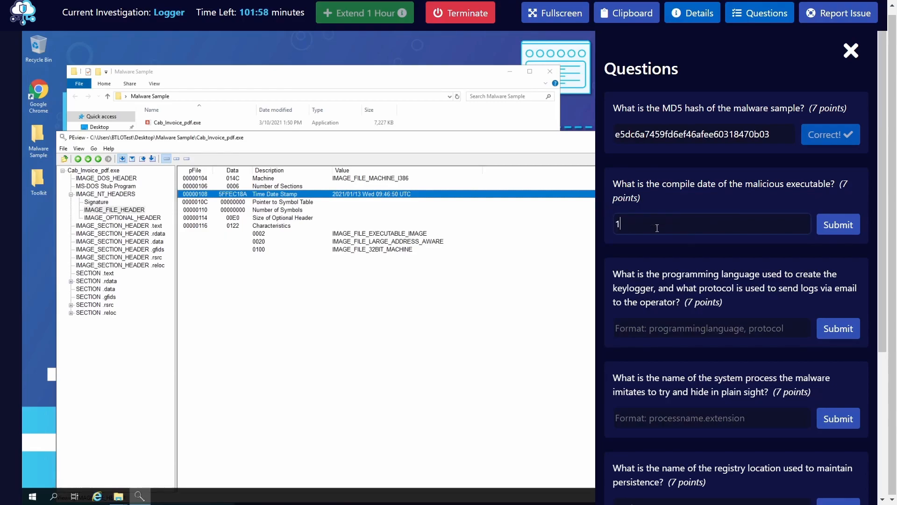
pyautogui.write('3/01/')
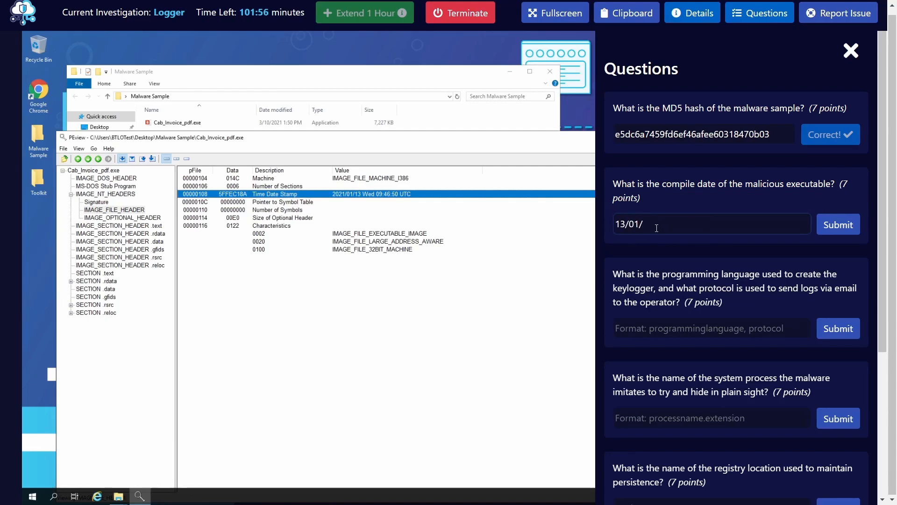
pyautogui.write('2023')
pyautogui.click(832, 229)
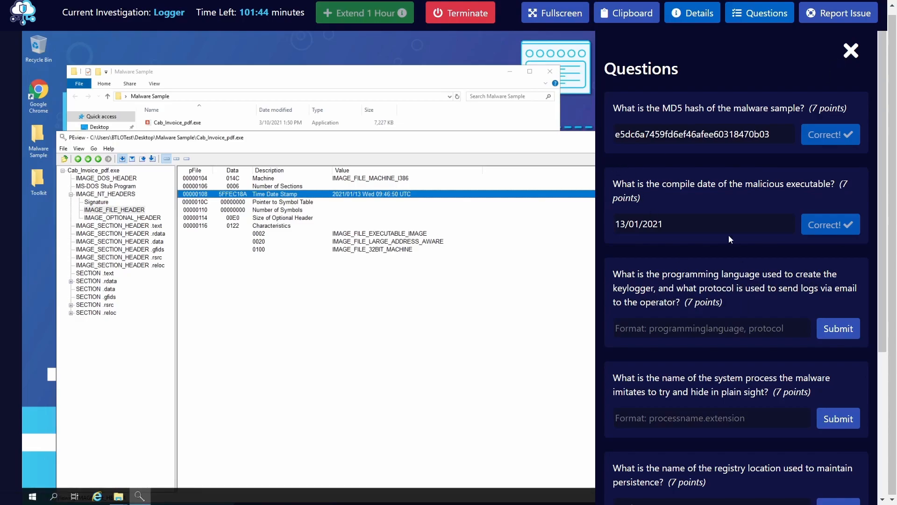
pyautogui.click(851, 50)
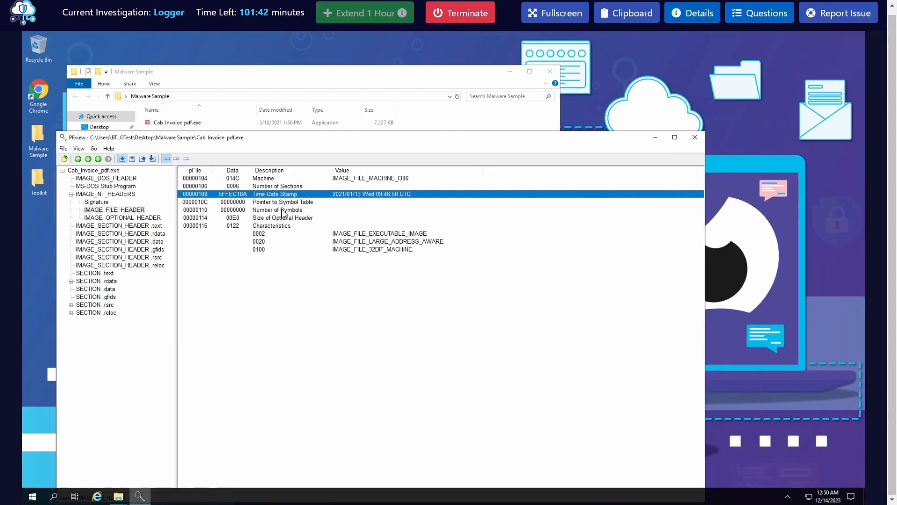
# Look through the optional header, DOS header, raw data and MS-DOS stub of Cab_Invoice_pdf.exe, and close PEview
pyautogui.moveTo(402, 138); pyautogui.dragTo(506, 107)
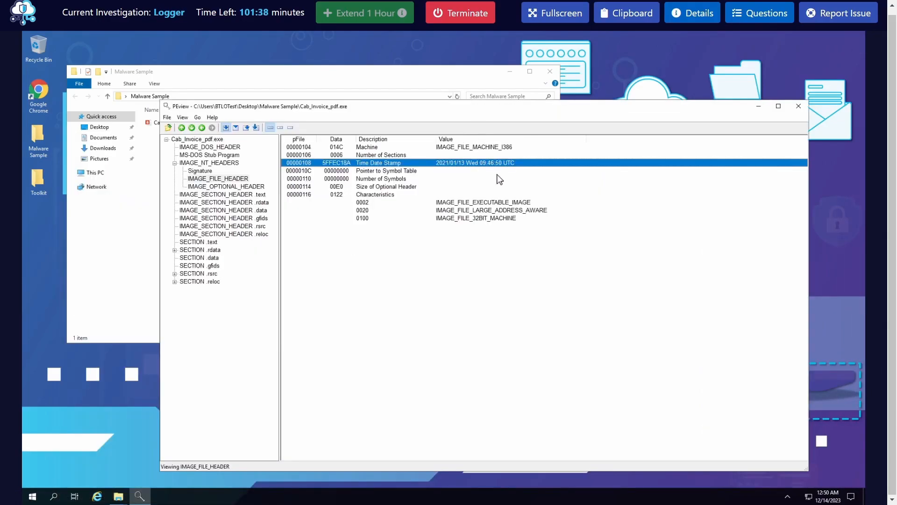
pyautogui.click(206, 188)
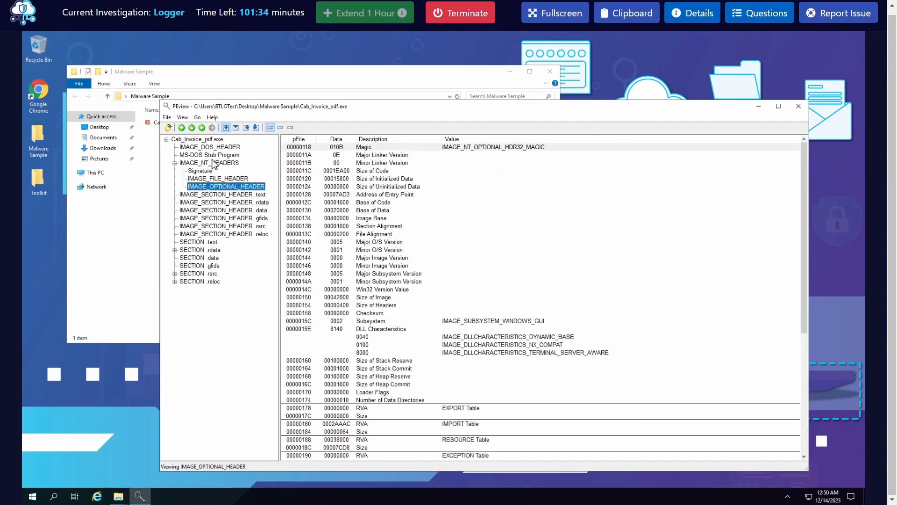
pyautogui.click(213, 162)
pyautogui.click(212, 153)
pyautogui.click(216, 146)
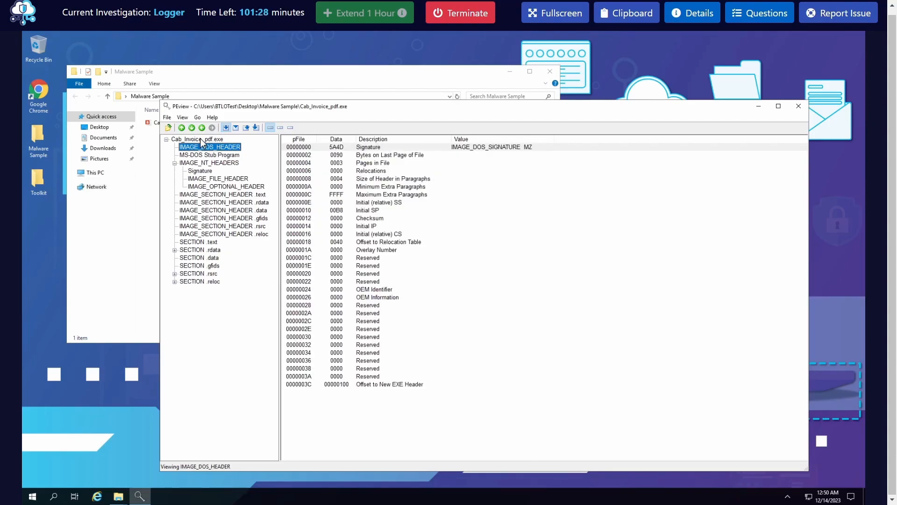
pyautogui.click(201, 140)
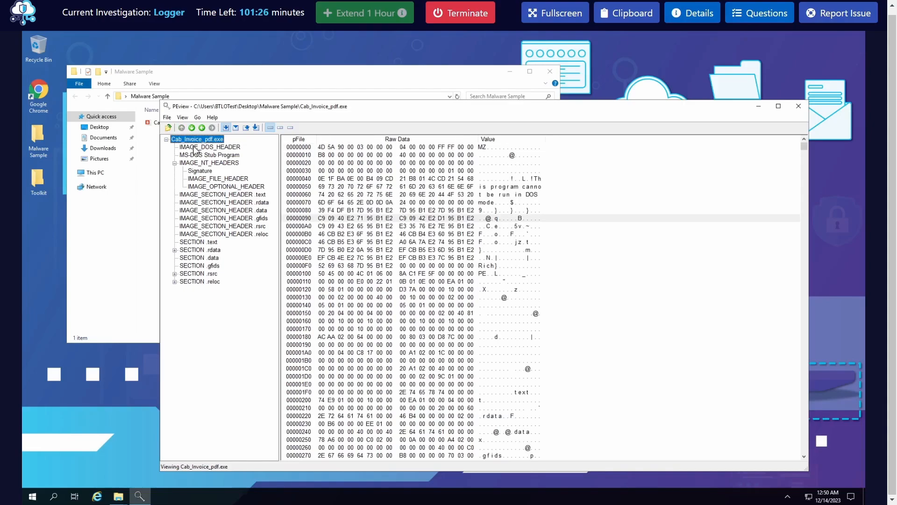
pyautogui.click(209, 156)
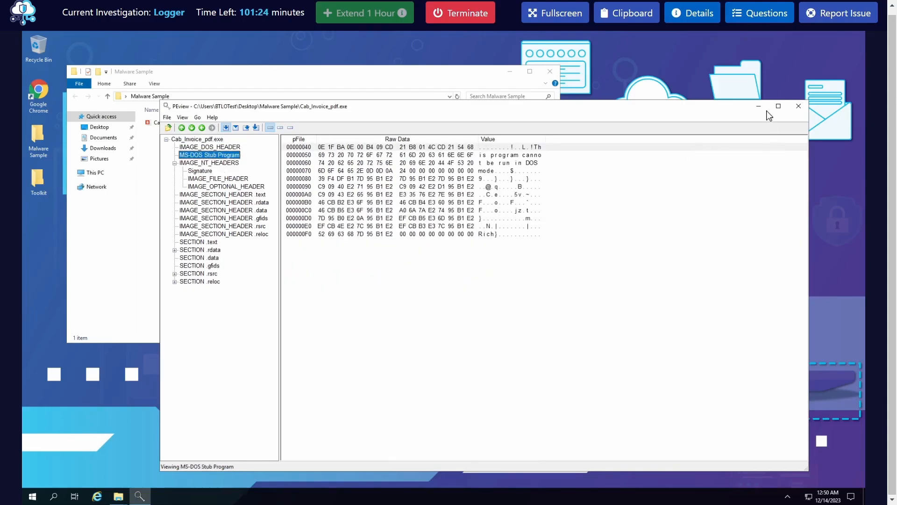
pyautogui.click(799, 107)
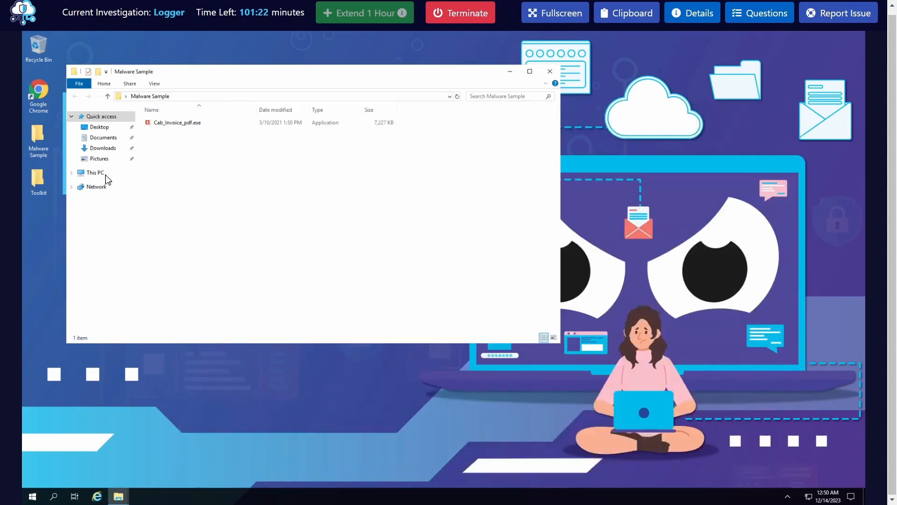
# Launch PEiD from the Toolkit folder, minimise the Toolkit window, and move PEiD clear of the sample file
pyautogui.click(39, 177)
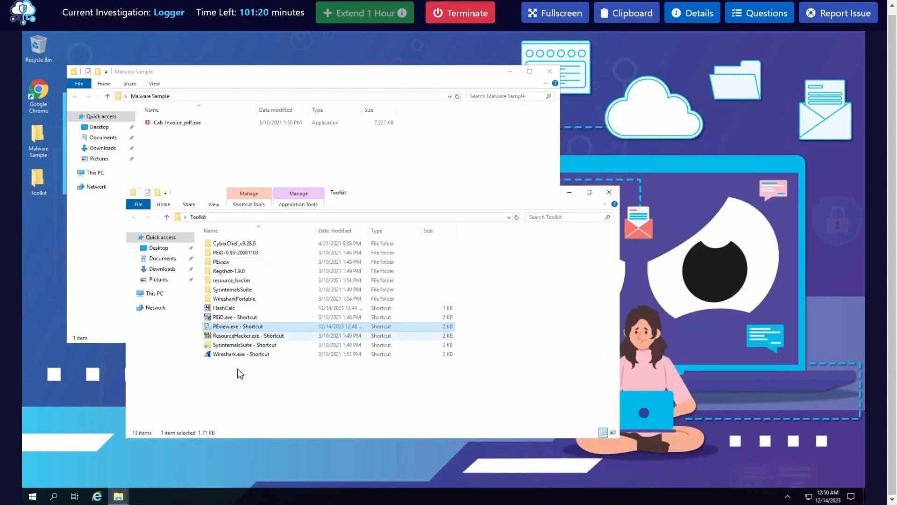
pyautogui.rightClick(238, 318)
pyautogui.click(280, 343)
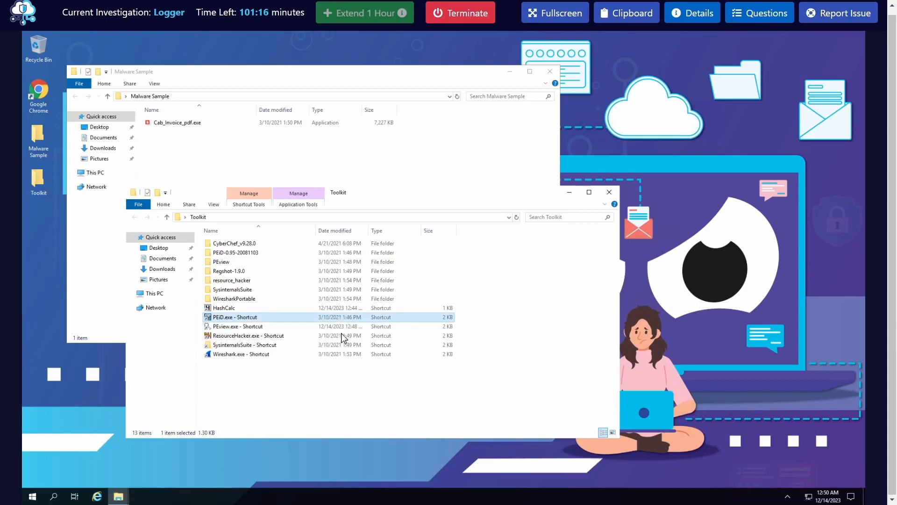
pyautogui.click(569, 192)
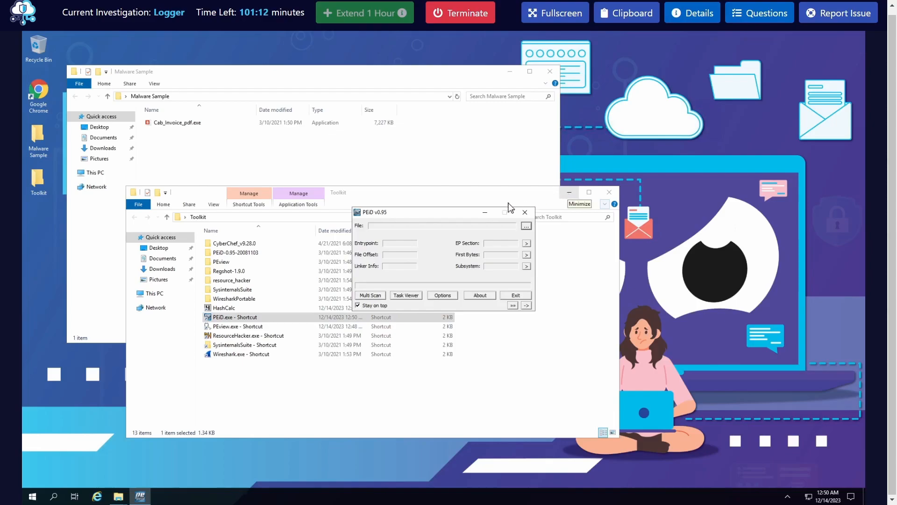
pyautogui.moveTo(423, 212); pyautogui.dragTo(522, 194)
# Load Cab_Invoice_pdf.exe from the Malware Sample folder into PEiD for scanning
pyautogui.moveTo(192, 123); pyautogui.dragTo(515, 237)
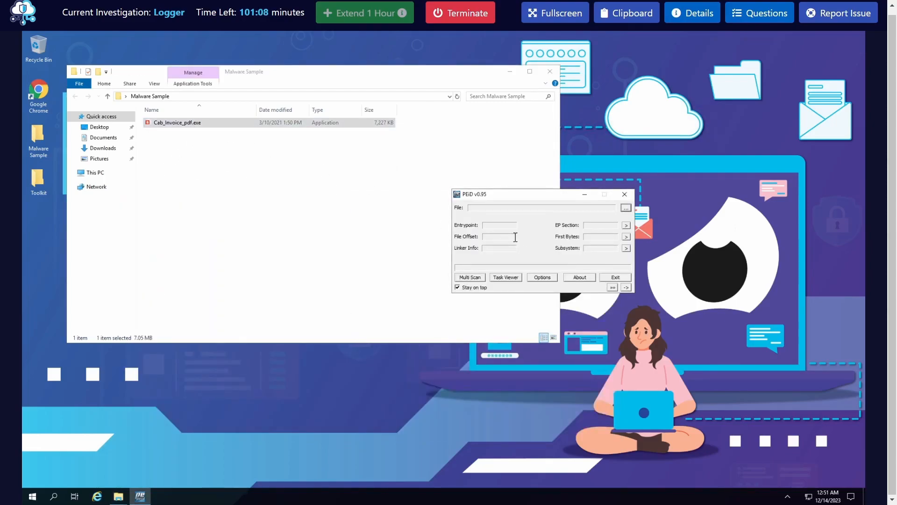
pyautogui.click(625, 208)
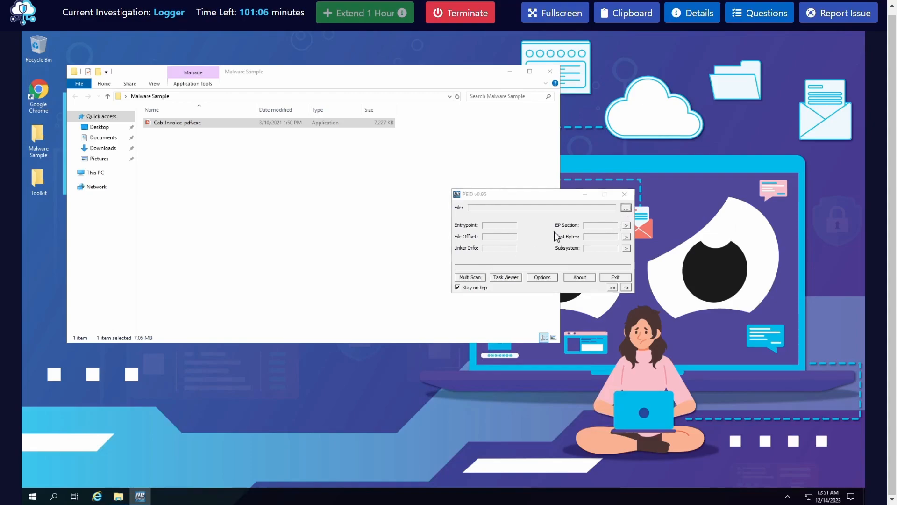
pyautogui.click(548, 220)
pyautogui.doubleClick(559, 260)
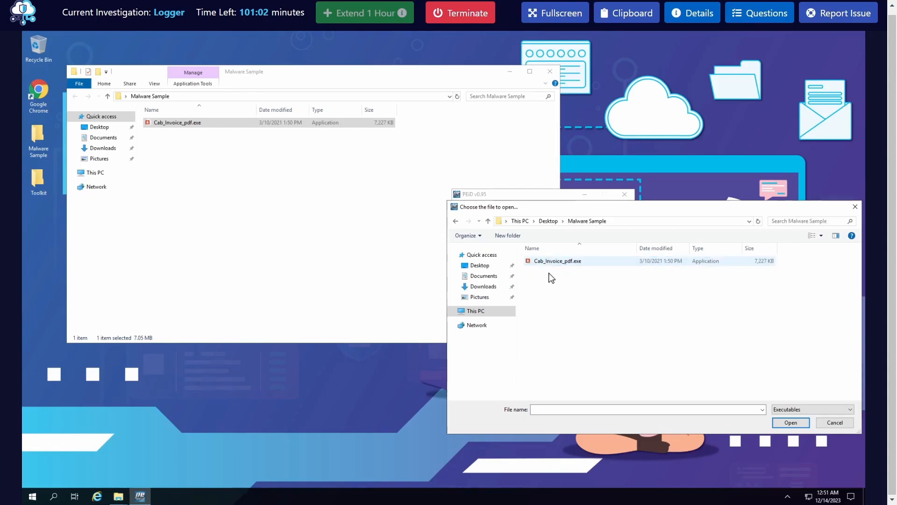
pyautogui.doubleClick(556, 261)
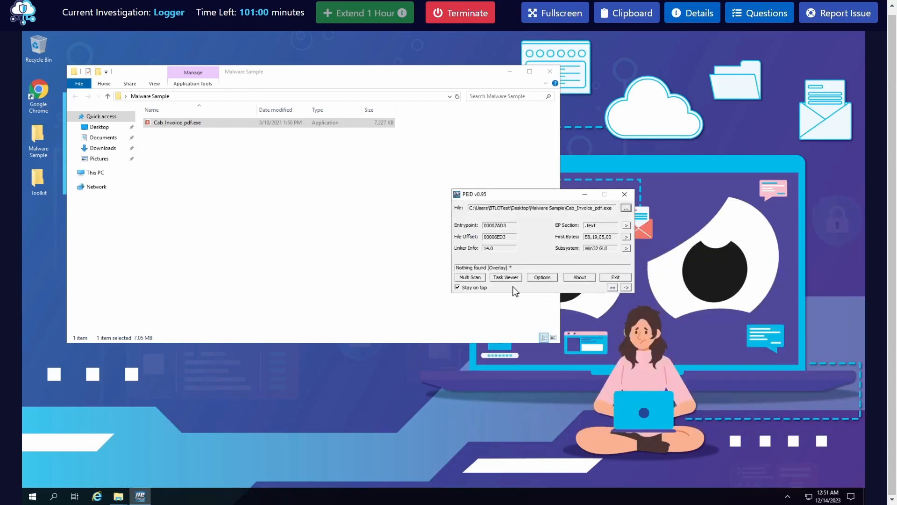
pyautogui.moveTo(532, 195); pyautogui.dragTo(399, 196)
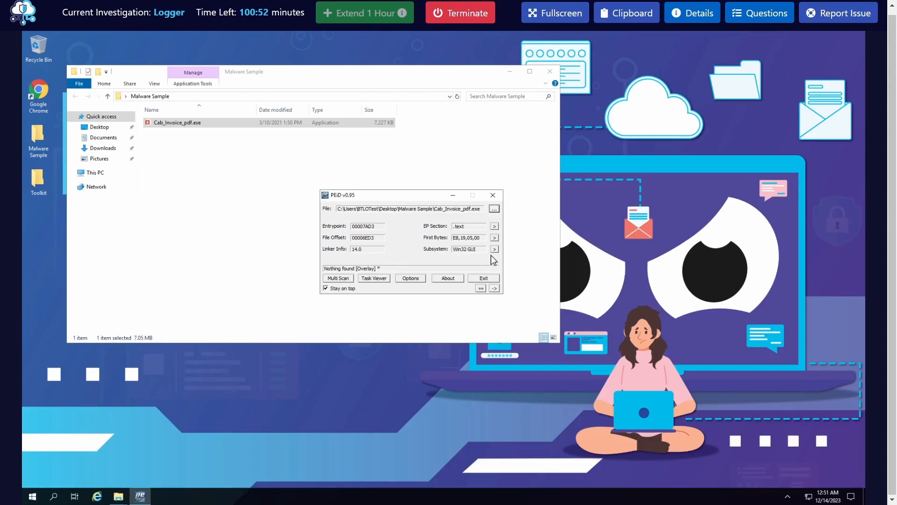
# Run PEiD's Entropy, EP Check and Fast Check on Cab_Invoice_pdf.exe in the extra information, and close it
pyautogui.moveTo(308, 265); pyautogui.dragTo(323, 266)
pyautogui.doubleClick(375, 268)
pyautogui.click(481, 288)
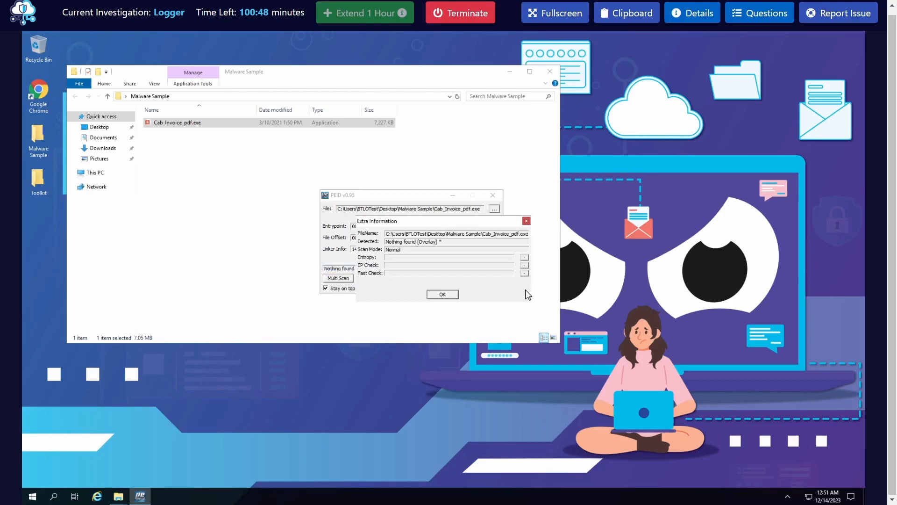
pyautogui.click(525, 257)
pyautogui.click(525, 265)
pyautogui.click(524, 273)
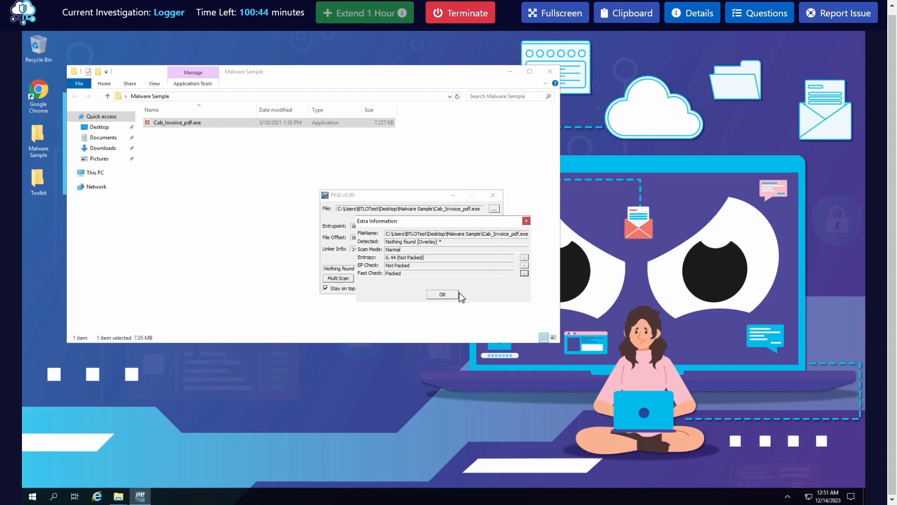
pyautogui.click(444, 295)
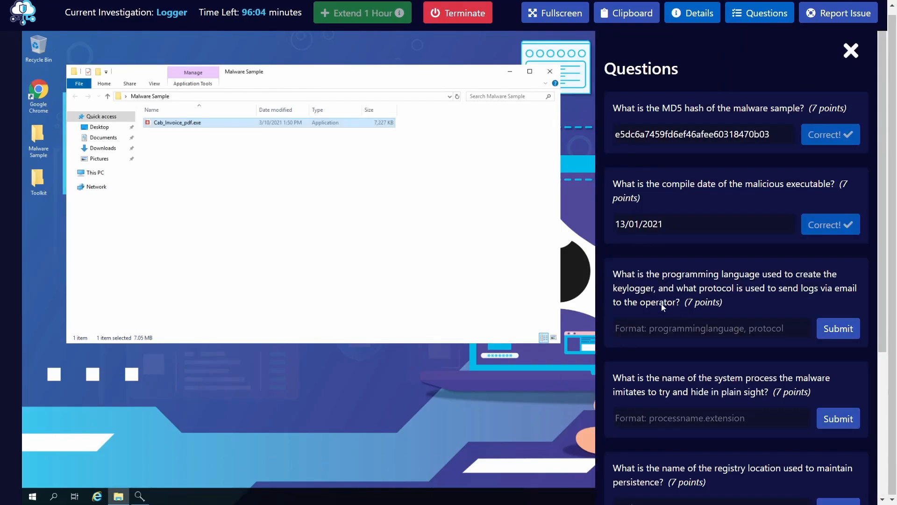
# Reread the question about the keylogger's programming language and email protocol, and close the question list
pyautogui.moveTo(666, 279); pyautogui.dragTo(788, 272)
pyautogui.click(802, 304)
pyautogui.click(851, 50)
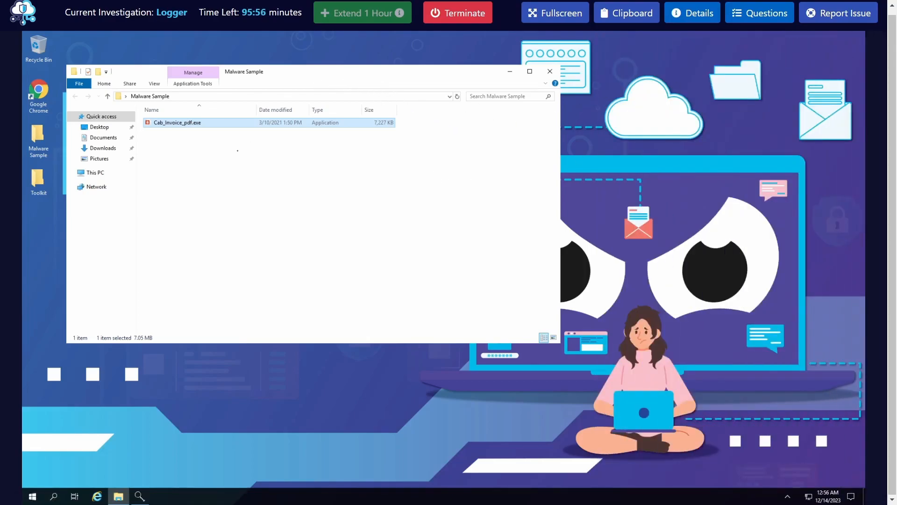
# Open the SysinternalsSuite folder inside Toolkit and start Command Prompt as administrator
pyautogui.doubleClick(41, 179)
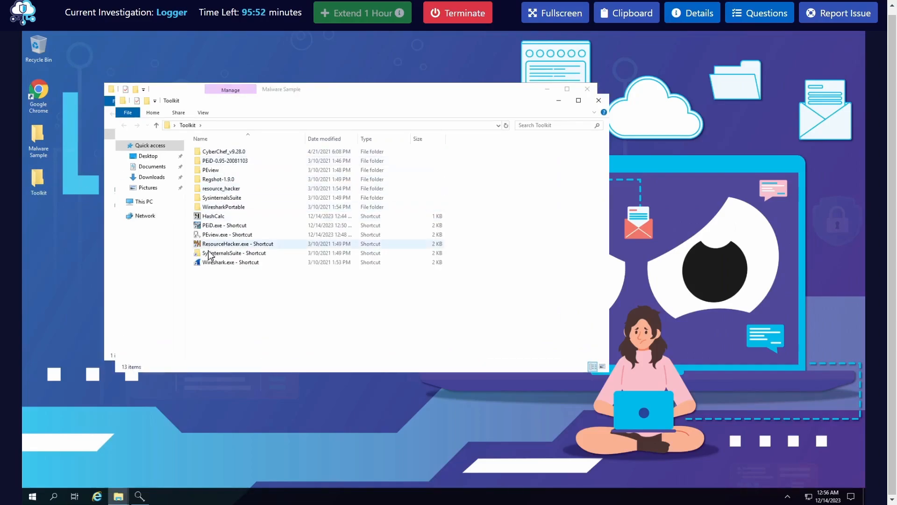
pyautogui.doubleClick(228, 201)
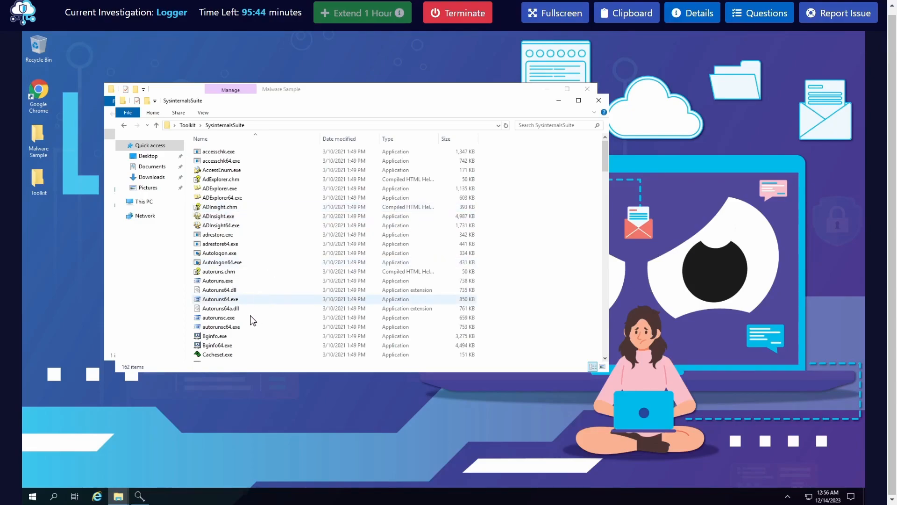
pyautogui.click(33, 496)
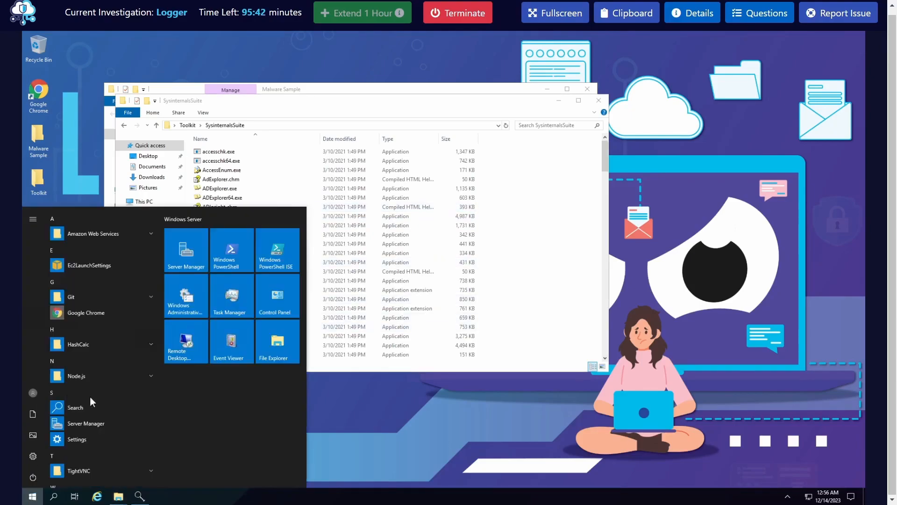
pyautogui.write('cmd')
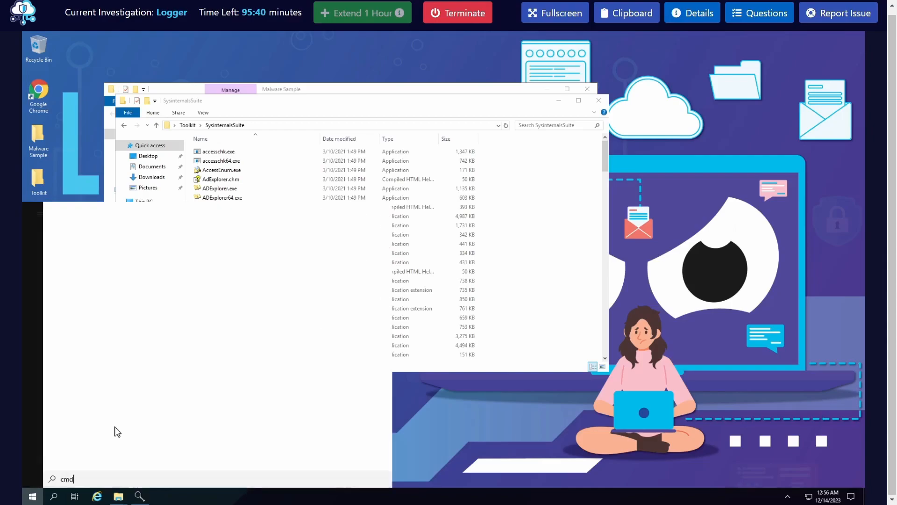
pyautogui.rightClick(96, 256)
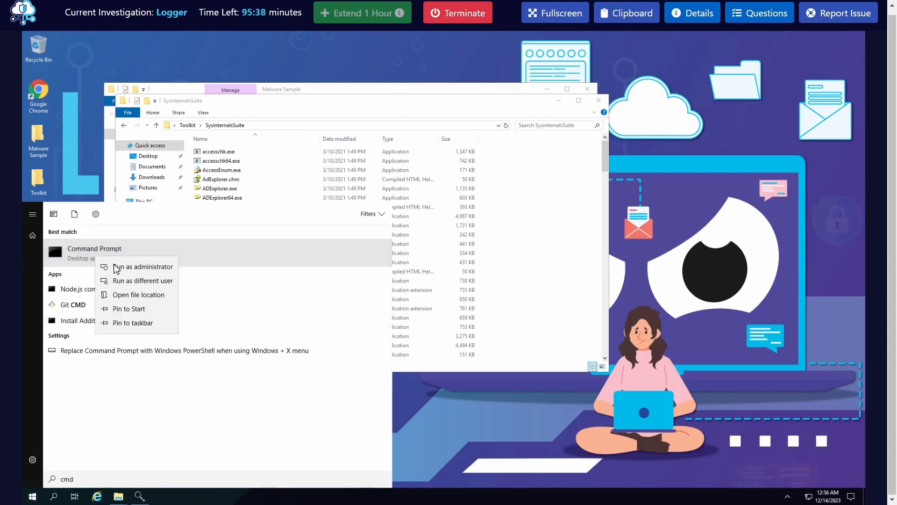
pyautogui.click(114, 264)
# Change the console directory to the drive root, and from there to Users\BTLOTest\Desktop\Toolkit\SysinternalsSuite
pyautogui.write('cd \\')
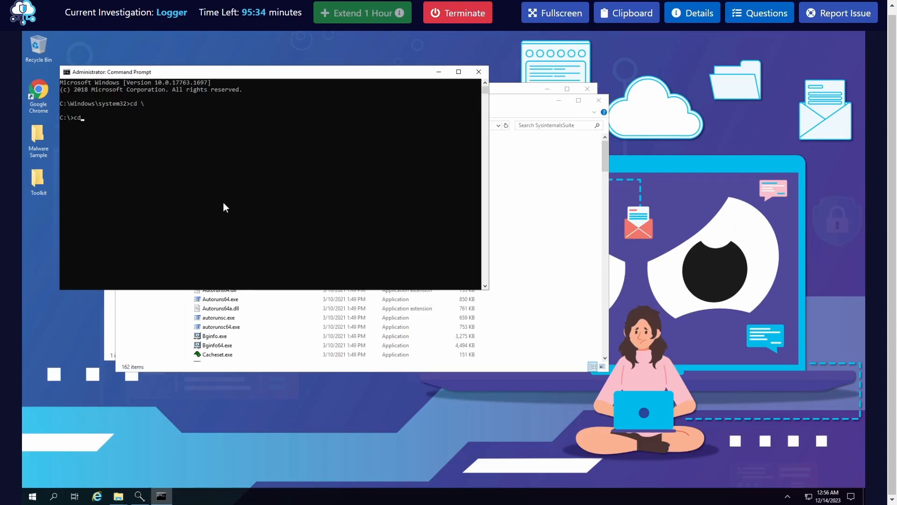
pyautogui.write('sers\\b')
pyautogui.press('Tab')
pyautogui.write('\\D')
pyautogui.press('Tab')
pyautogui.write('\\T')
pyautogui.press('Tab')
pyautogui.write('\\S')
pyautogui.press('Tab')
pyautogui.press('Return')
# Go up two directory levels to the Desktop, clear the console with cls, and move its window aside
pyautogui.write('cd ..')
pyautogui.press('Return')
pyautogui.moveTo(260, 75); pyautogui.dragTo(416, 184)
pyautogui.write('cd ..')
pyautogui.press('Return')
pyautogui.write('c;s')
pyautogui.press('Return')
pyautogui.write('cls')
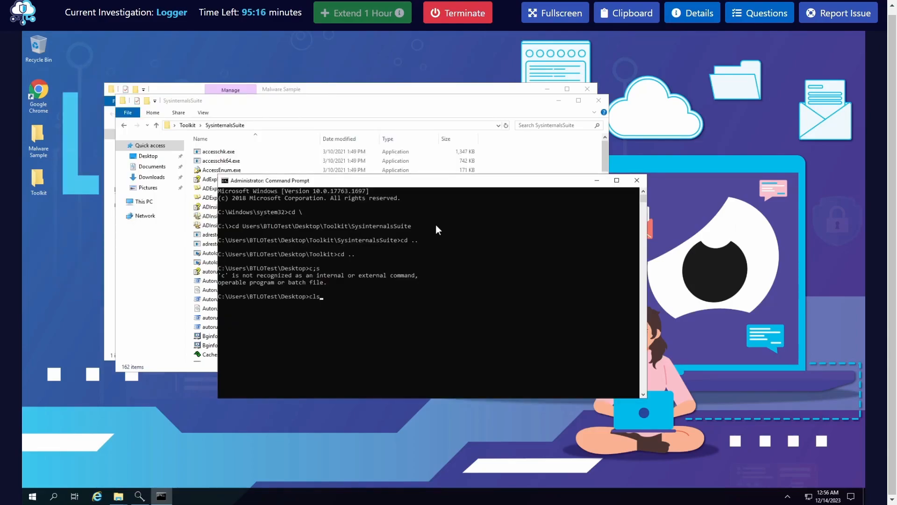
pyautogui.press('Return')
pyautogui.moveTo(498, 186); pyautogui.dragTo(597, 195)
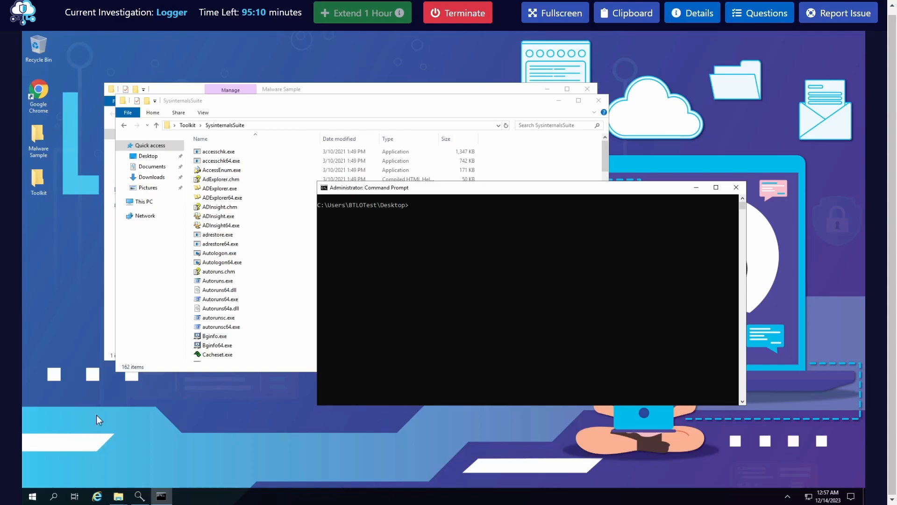
# Enter Toolkit\SysinternalsSuite\strings64.exe at the prompt as the start of the command
pyautogui.click(438, 311)
pyautogui.press('Escape')
pyautogui.write('Toolkit\\Sy')
pyautogui.write('s')
pyautogui.press('Tab')
pyautogui.write('\\s')
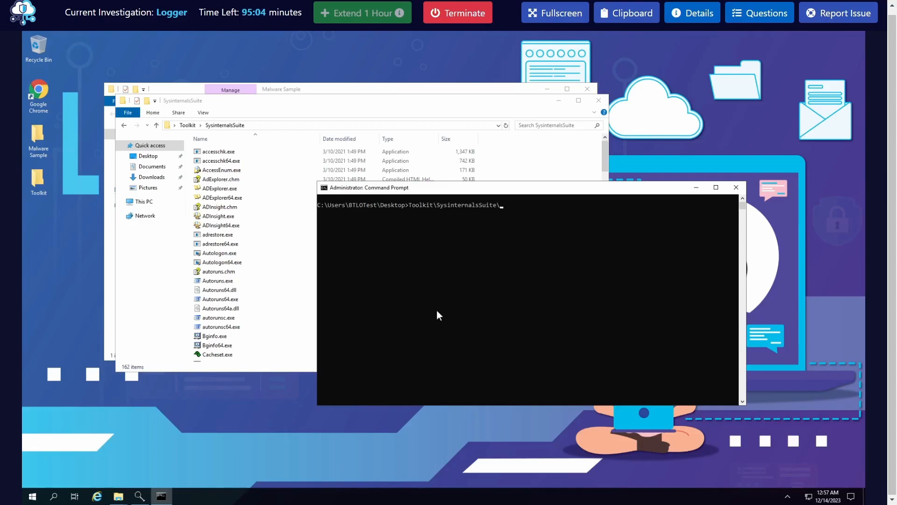
pyautogui.press('Tab')
pyautogui.press('Tab')
pyautogui.press('BackSpace')
pyautogui.press('BackSpace')
pyautogui.press('BackSpace')
pyautogui.press('BackSpace')
pyautogui.press('BackSpace')
pyautogui.press('BackSpace')
pyautogui.press('BackSpace')
pyautogui.press('BackSpace')
pyautogui.press('BackSpace')
pyautogui.press('BackSpace')
pyautogui.press('BackSpace')
pyautogui.write('t')
pyautogui.press('Tab')
# Complete the command with "Malware Sample\Cab_Invoice_pdf.exe" as target, redirect its output to strings_invoice.txt, and run it
pyautogui.press('Tab')
pyautogui.press('Tab')
pyautogui.press('Tab')
pyautogui.write('"M')
pyautogui.press('Tab')
pyautogui.write('\\')
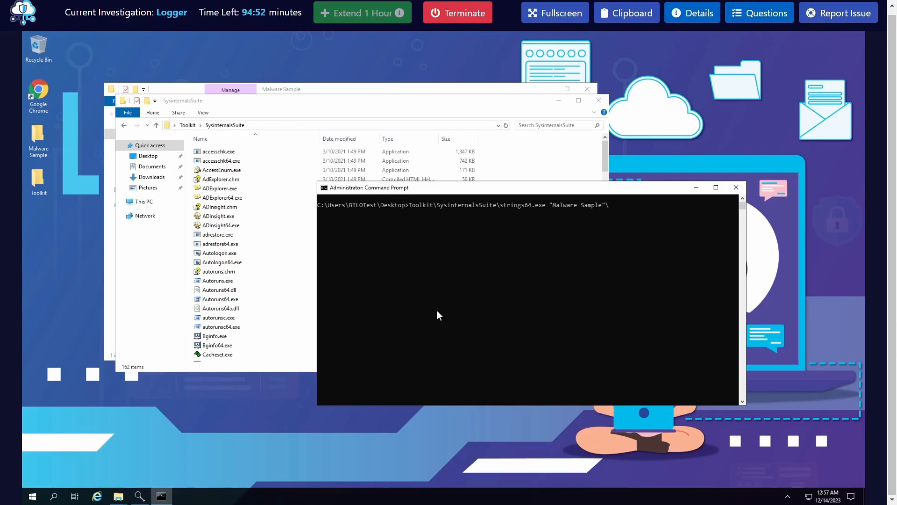
pyautogui.press('Tab')
pyautogui.write('> strings_invoi')
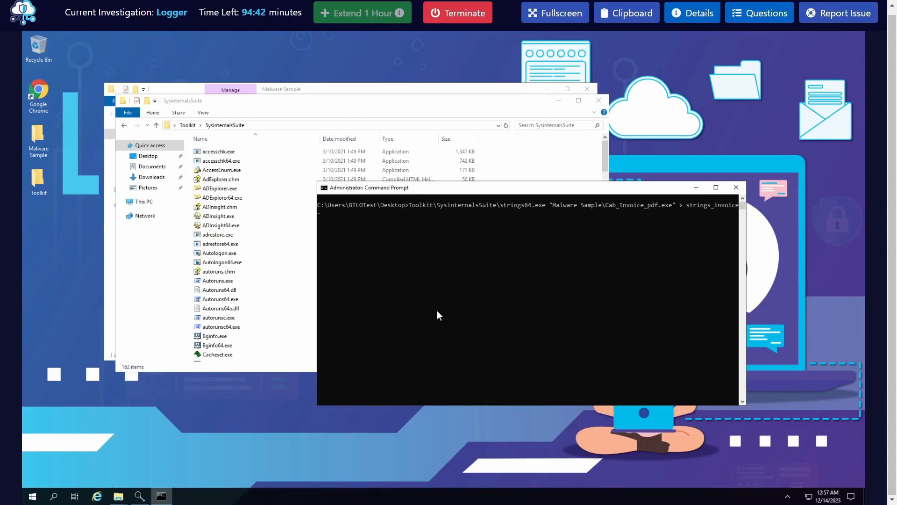
pyautogui.write('ce.txt')
pyautogui.press('Return')
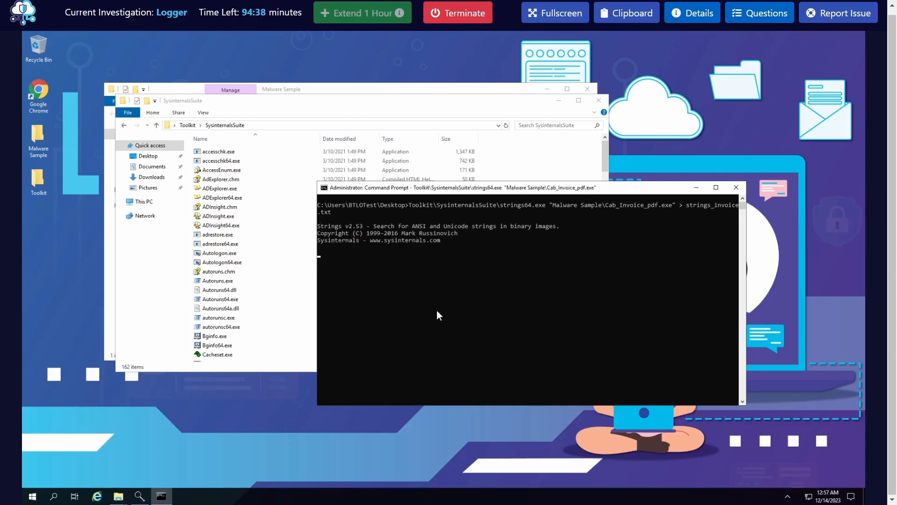
# Open strings_invoice.txt from the desktop to check the extracted strings, and close it
pyautogui.click(489, 318)
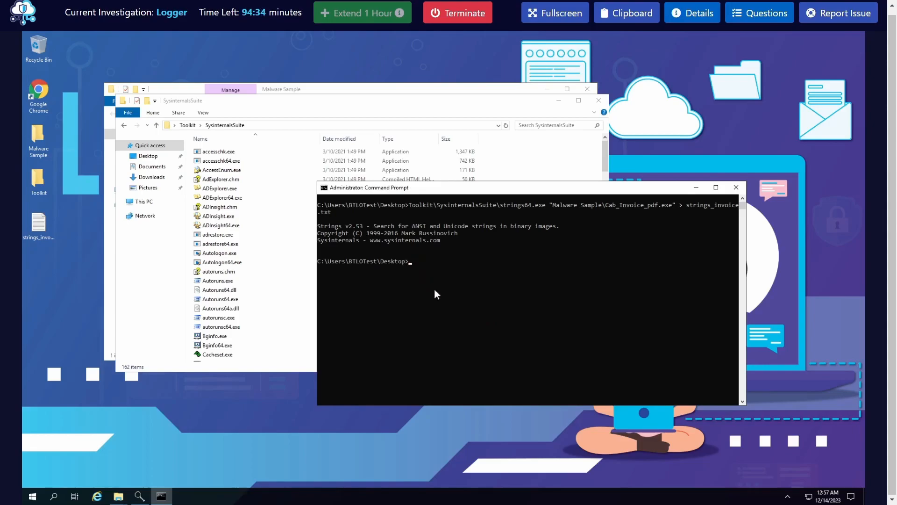
pyautogui.rightClick(43, 222)
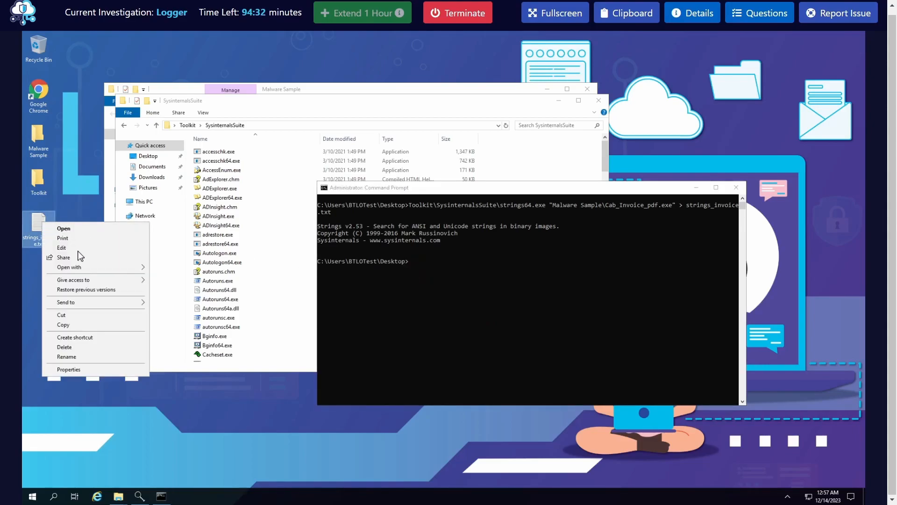
pyautogui.click(64, 228)
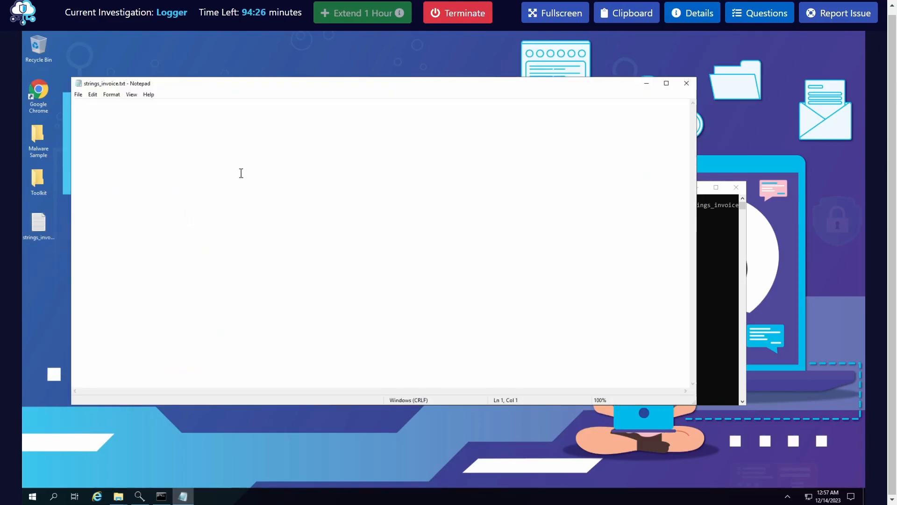
pyautogui.click(685, 83)
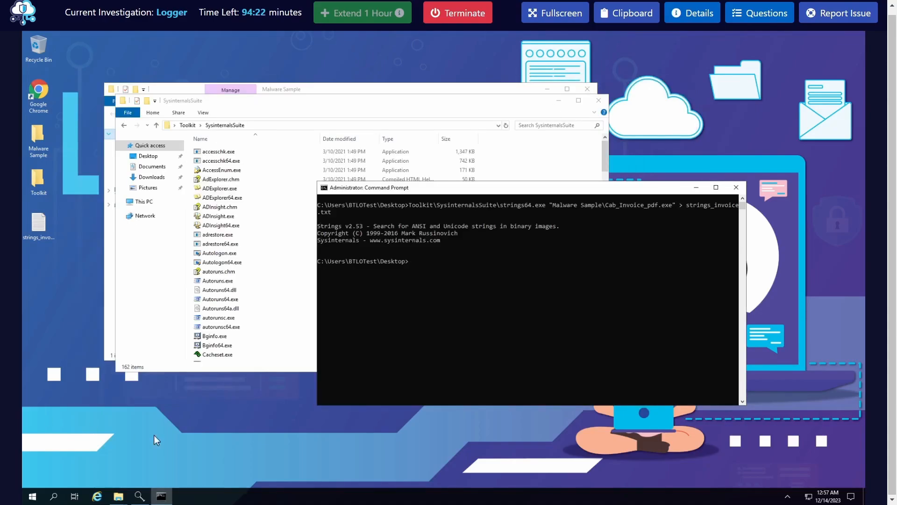
# Recheck the contents of strings_invoice.txt, close it, and delete the file from the desktop
pyautogui.click(523, 298)
pyautogui.doubleClick(34, 228)
pyautogui.click(691, 84)
pyautogui.click(46, 229)
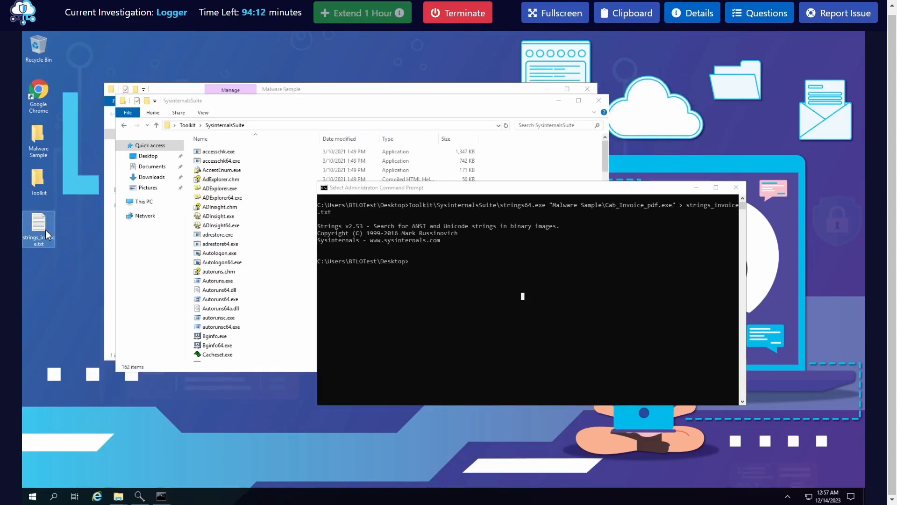
pyautogui.press('Delete')
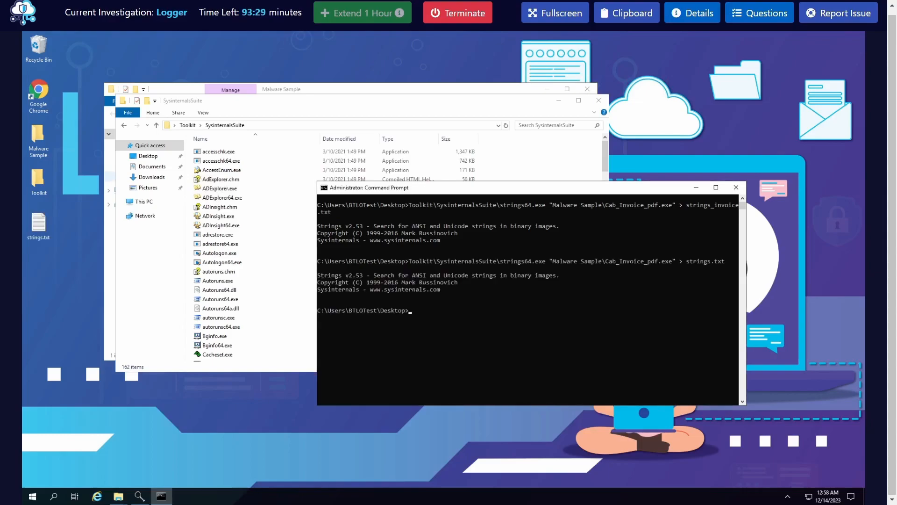
# Open strings.txt from the desktop and read through the first part of the extracted strings
pyautogui.click(449, 316)
pyautogui.moveTo(506, 212); pyautogui.dragTo(346, 213)
pyautogui.click(418, 268)
pyautogui.moveTo(389, 261); pyautogui.dragTo(385, 261)
pyautogui.doubleClick(40, 225)
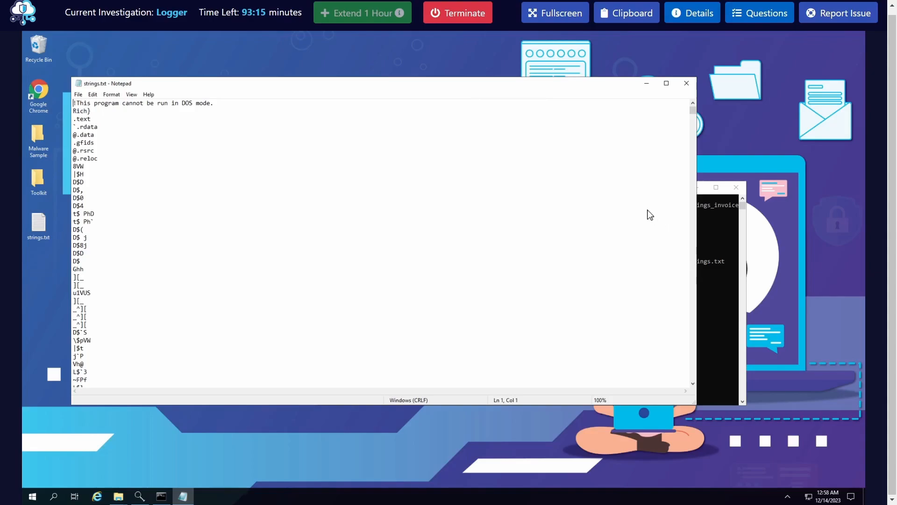
pyautogui.hotkey('alt', 'Tab')
pyautogui.click(175, 245)
pyautogui.scroll(-11, 222, 261)
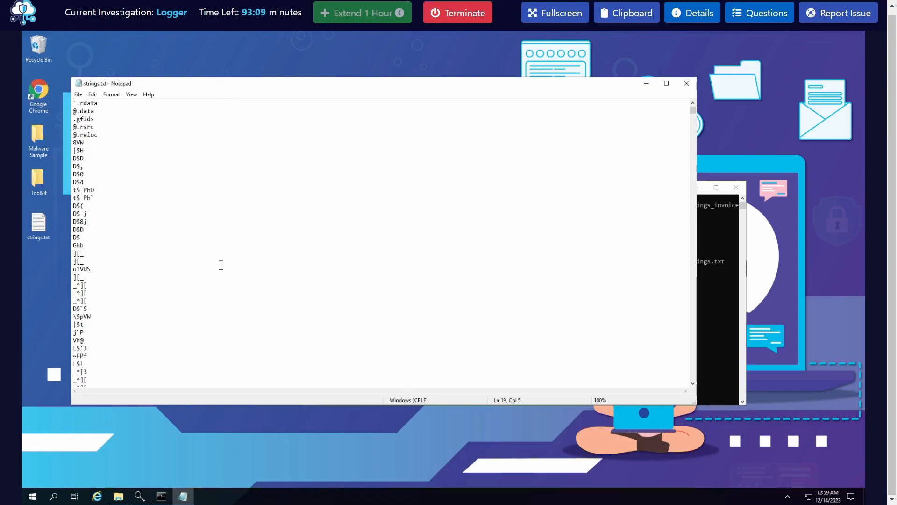
pyautogui.scroll(-13, 224, 255)
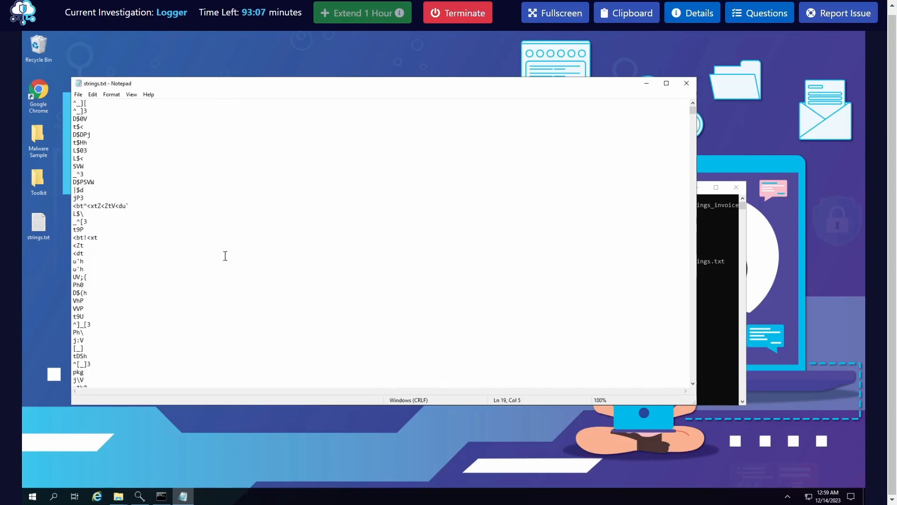
pyautogui.scroll(-12, 224, 256)
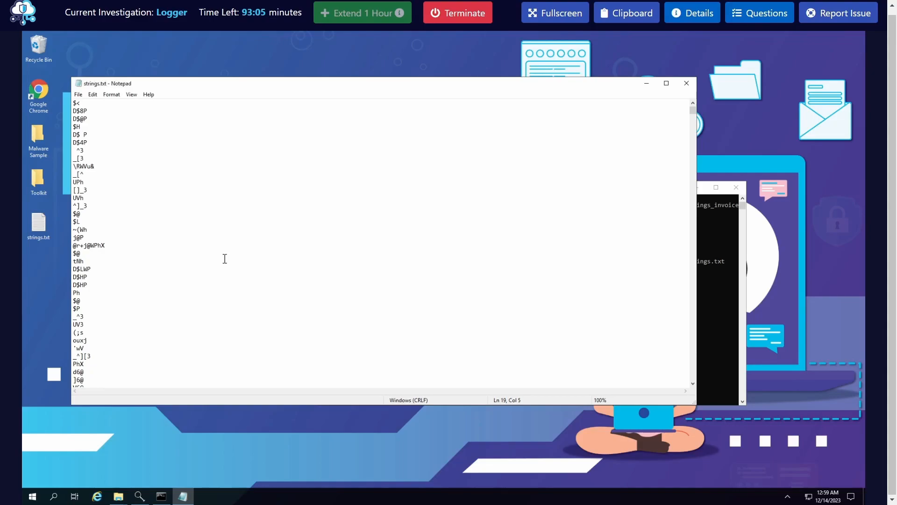
pyautogui.scroll(-10, 225, 258)
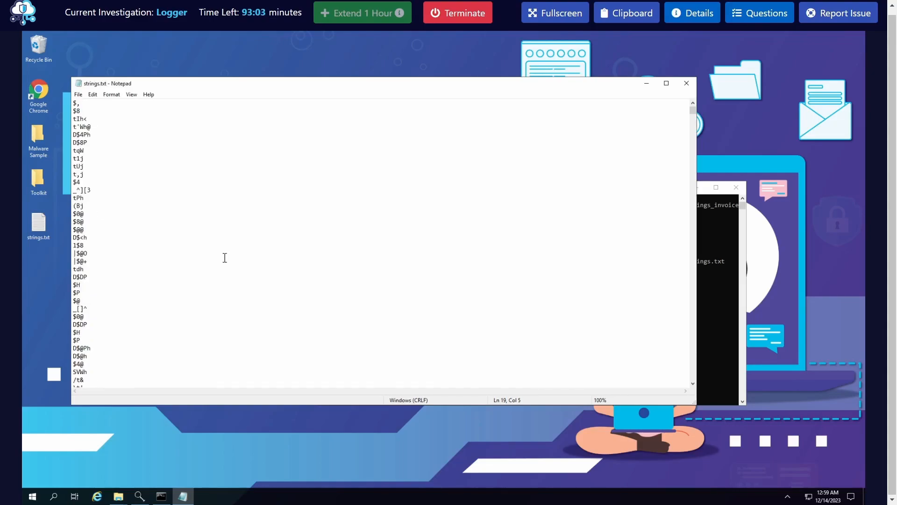
# Reread the lab question about the keylogger's programming language and its email protocol, and close the questions
pyautogui.click(740, 18)
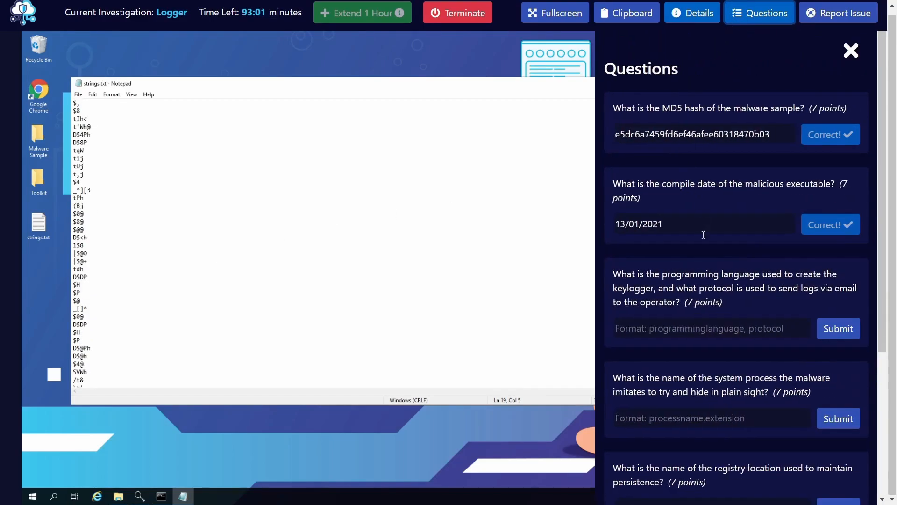
pyautogui.moveTo(669, 276); pyautogui.dragTo(775, 278)
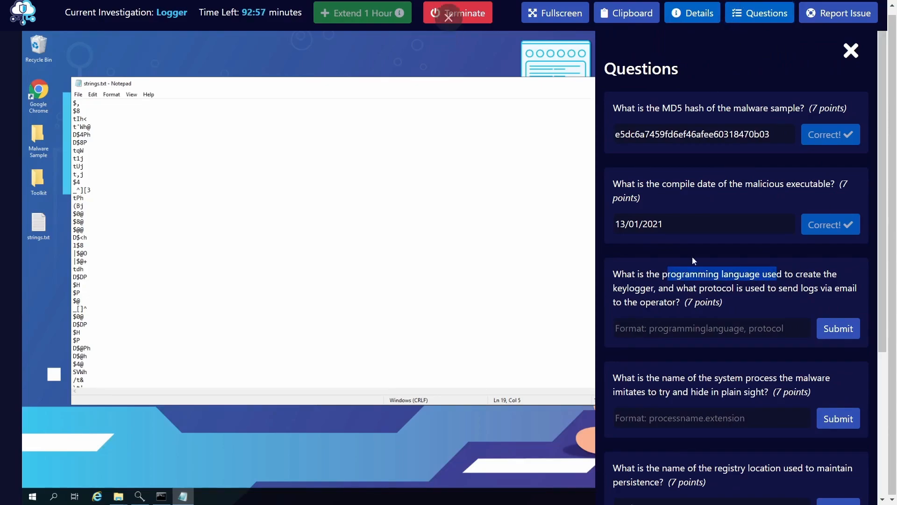
pyautogui.click(748, 18)
# Search further down strings.txt for readable strings that hint at the programming language
pyautogui.scroll(-10, 235, 287)
pyautogui.scroll(-10, 232, 291)
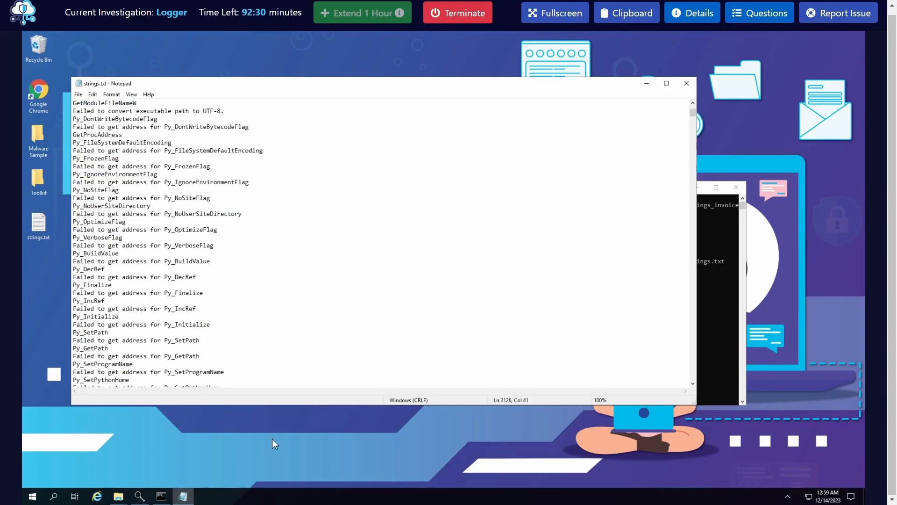
pyautogui.click(329, 300)
pyautogui.scroll(-2, 333, 272)
pyautogui.scroll(-5, 327, 268)
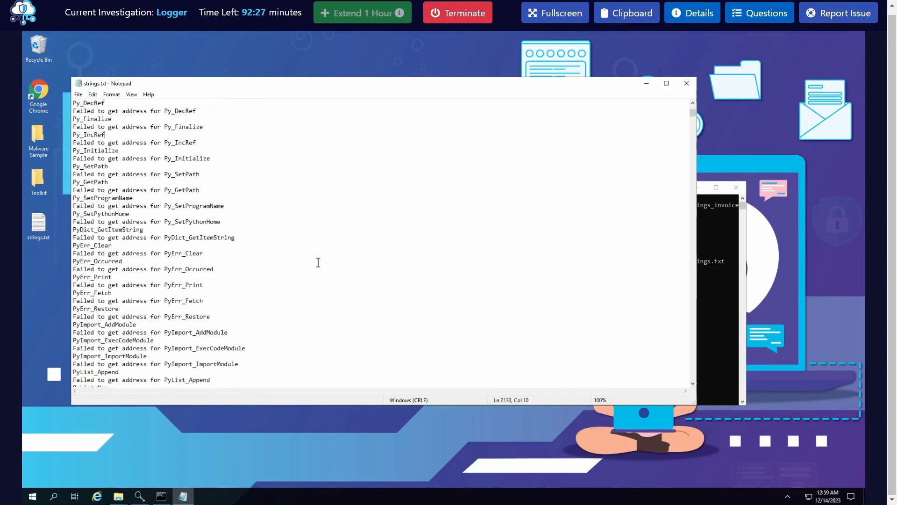
# Examine the Py-prefixed function names and the DLL loading messages in strings.txt for evidence of the programming language
pyautogui.moveTo(173, 302); pyautogui.dragTo(164, 302)
pyautogui.click(216, 286)
pyautogui.click(123, 324)
pyautogui.doubleClick(137, 341)
pyautogui.click(162, 348)
pyautogui.moveTo(78, 357); pyautogui.dragTo(95, 357)
pyautogui.click(106, 356)
pyautogui.scroll(-15, 141, 299)
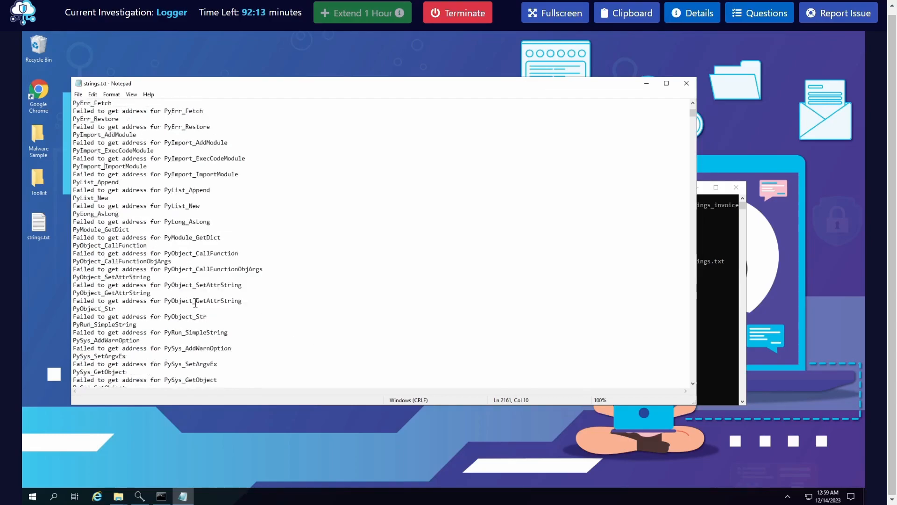
pyautogui.scroll(-12, 195, 302)
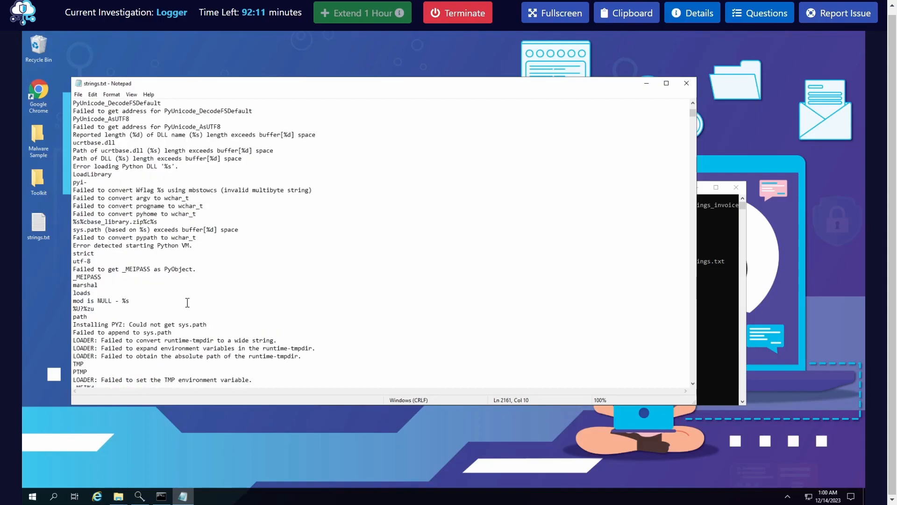
pyautogui.scroll(3, 186, 301)
pyautogui.doubleClick(133, 238)
# Enter "python," as the first part of the programming language and protocol answer, and close the questions without submitting
pyautogui.click(768, 9)
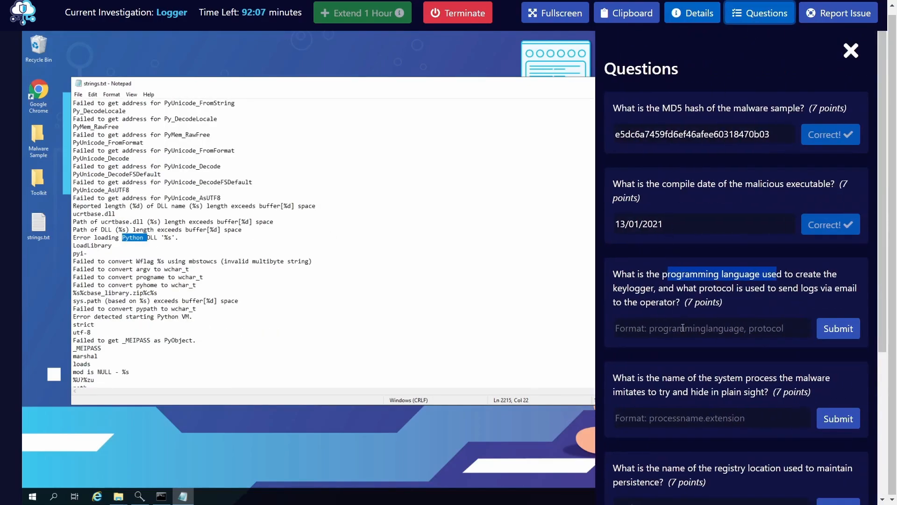
pyautogui.click(681, 332)
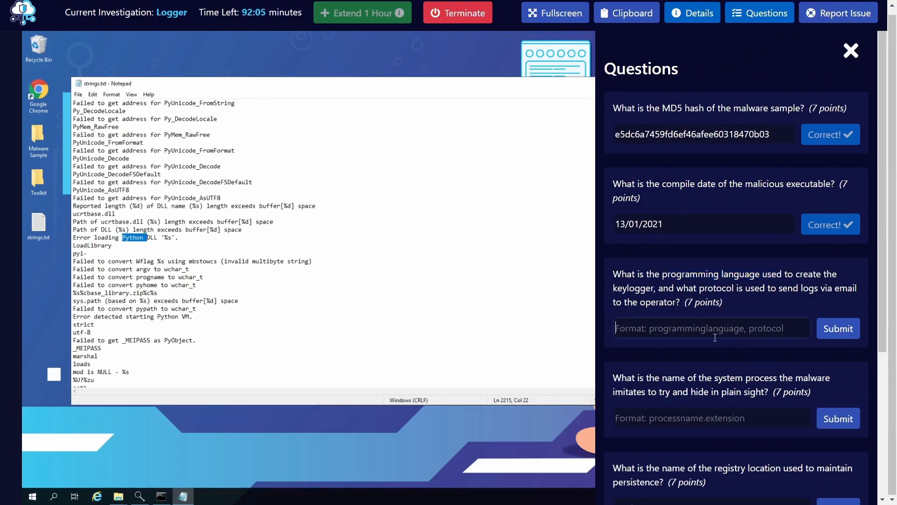
pyautogui.write('python,')
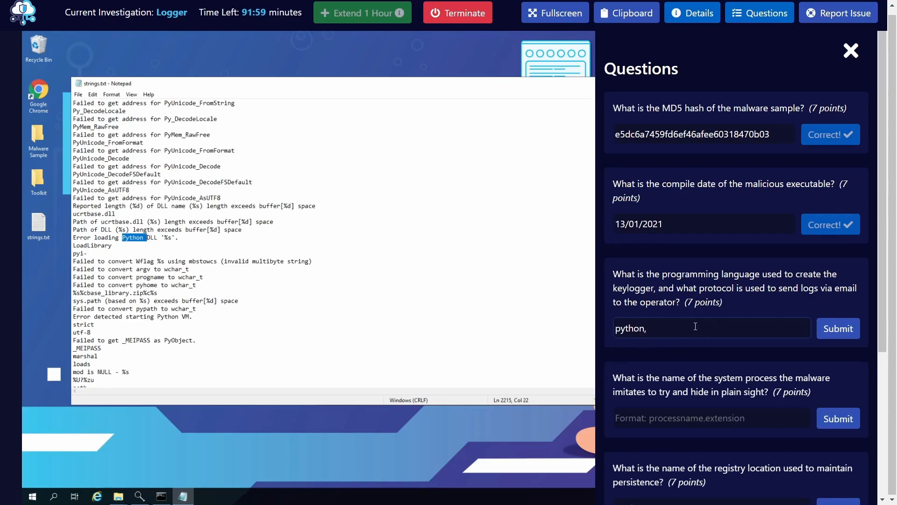
pyautogui.hotkey('ctrl', 'a')
pyautogui.press('BackSpace')
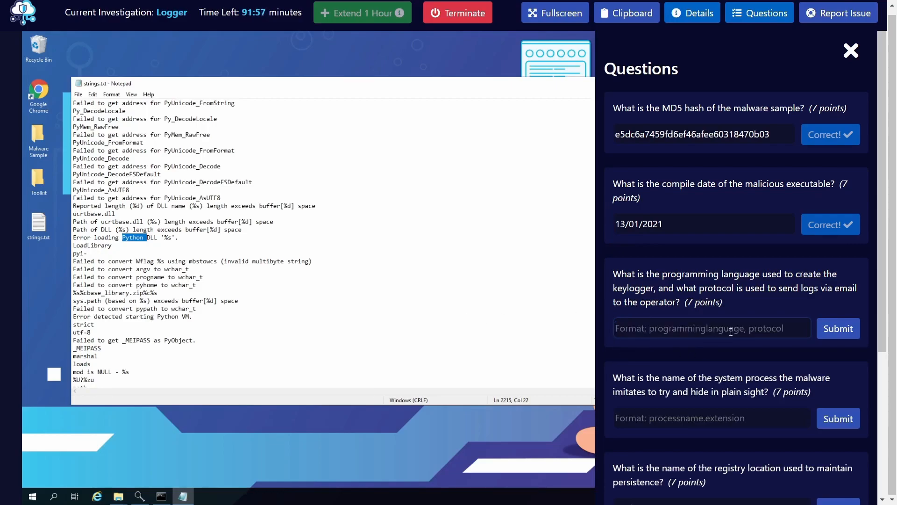
pyautogui.write('python,')
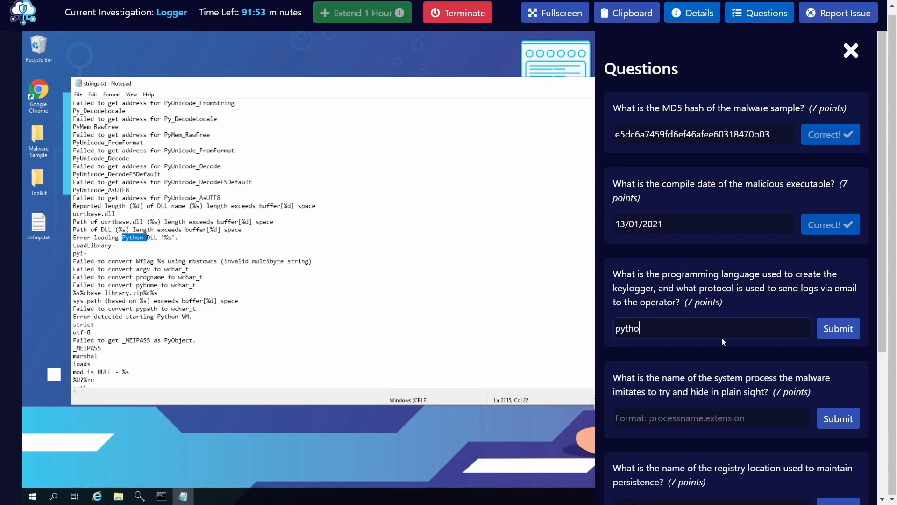
pyautogui.click(766, 14)
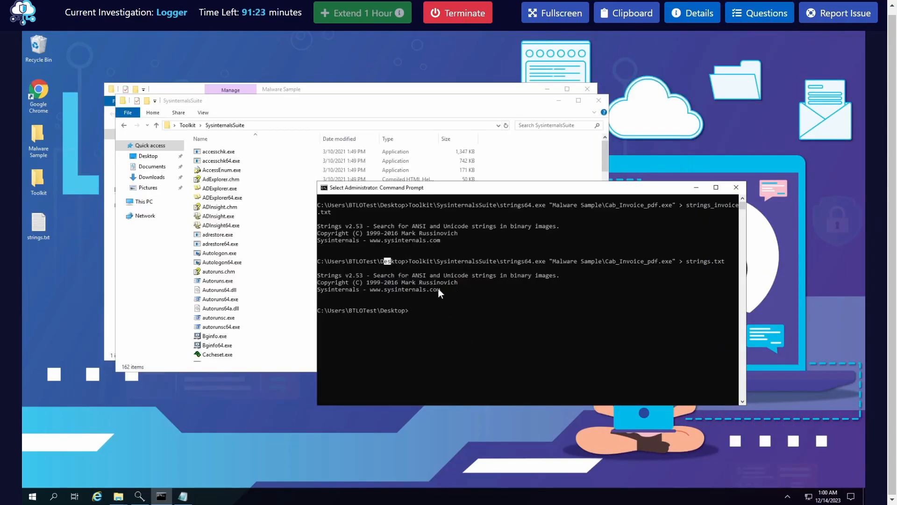
# Minimize the Command Prompt, SysinternalsSuite and Malware Sample windows to clear the desktop
pyautogui.click(559, 299)
pyautogui.click(697, 187)
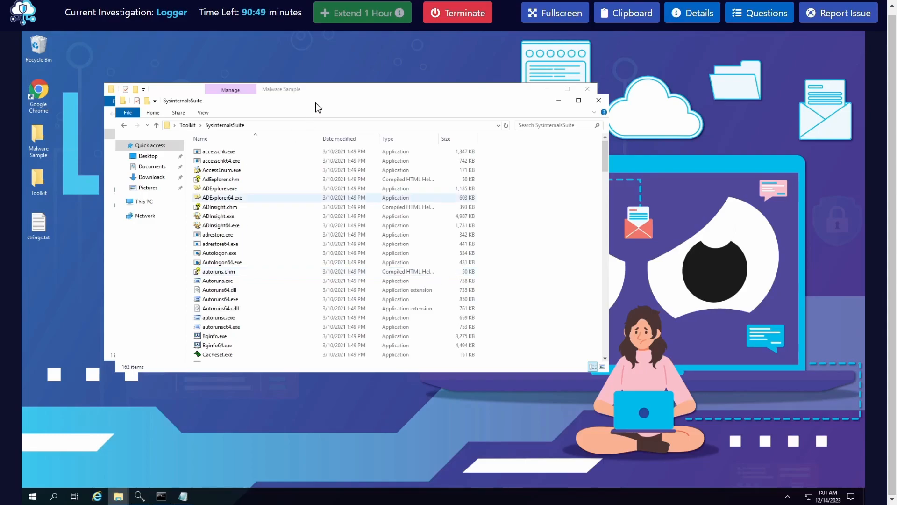
pyautogui.click(554, 100)
pyautogui.click(547, 89)
# Open the nested Regshot-1.9.0 folder inside Toolkit and launch Regshot-x64-Unicode.exe, allowing it to run despite SmartScreen
pyautogui.doubleClick(45, 178)
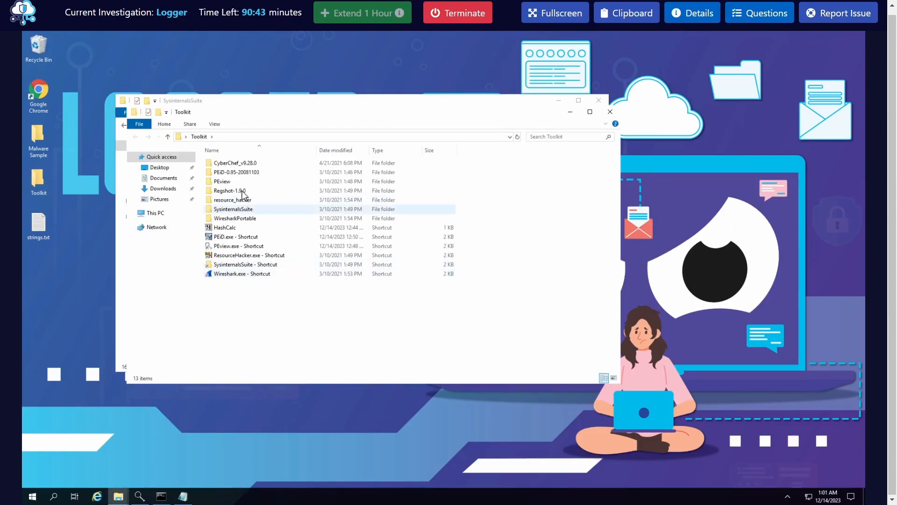
pyautogui.doubleClick(243, 191)
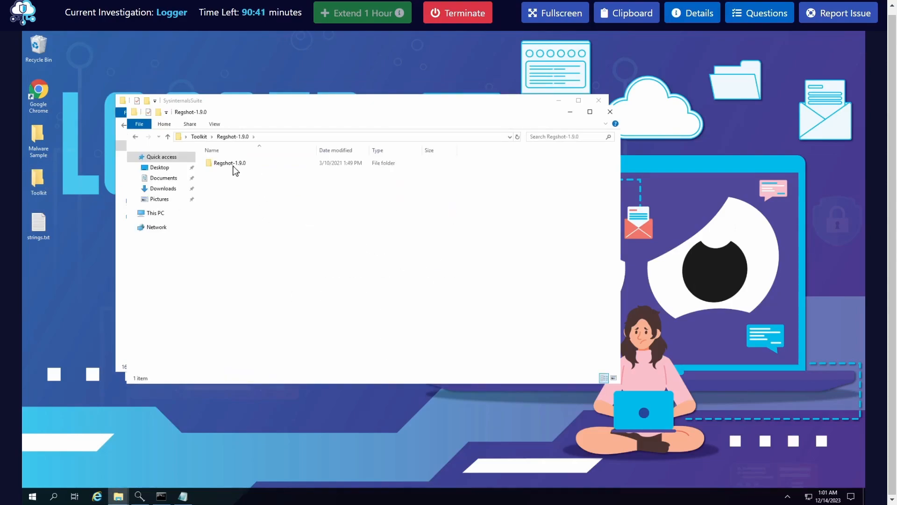
pyautogui.click(235, 163)
pyautogui.doubleClick(236, 164)
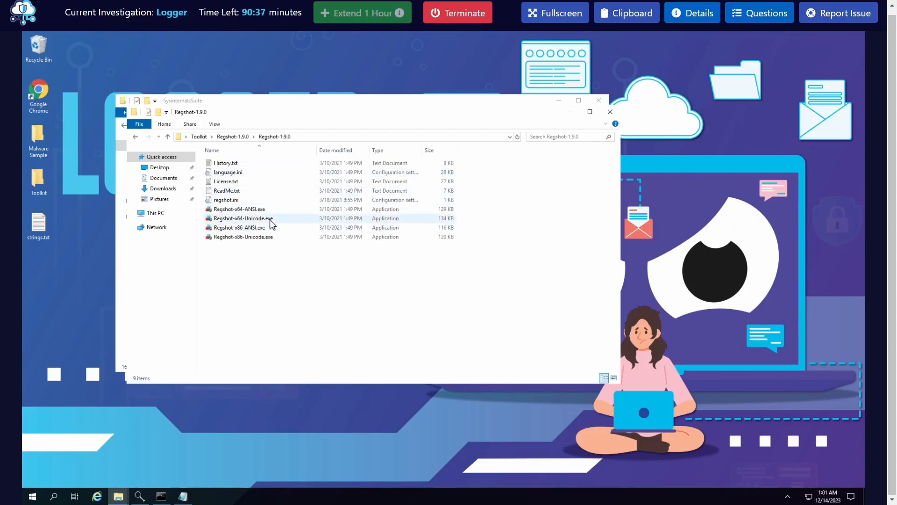
pyautogui.click(270, 220)
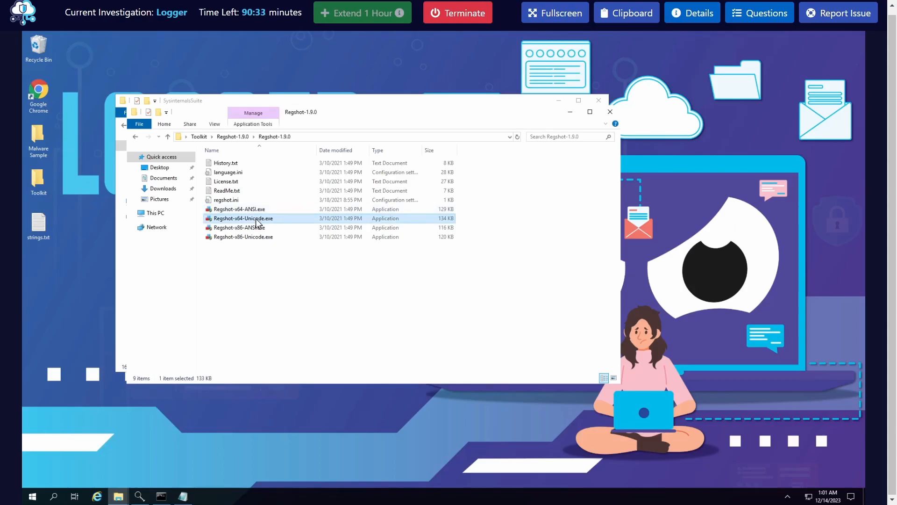
pyautogui.rightClick(256, 218)
pyautogui.click(282, 235)
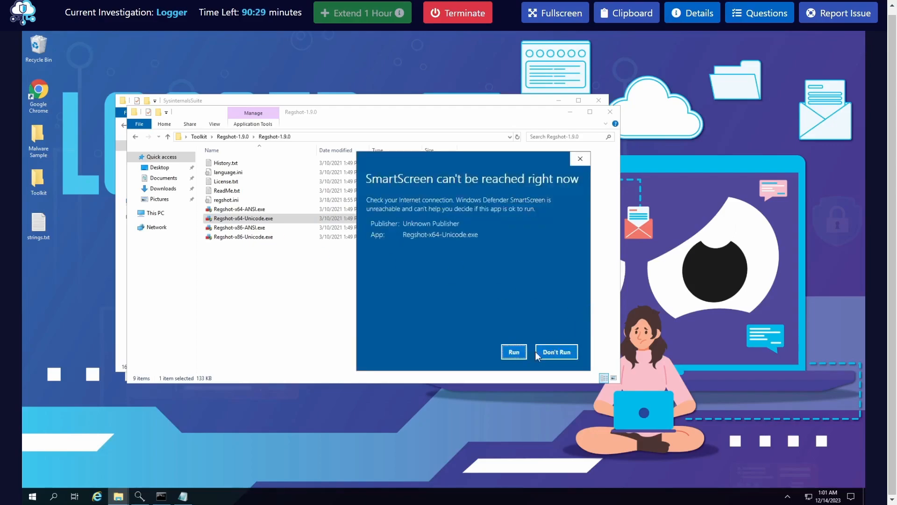
pyautogui.click(513, 353)
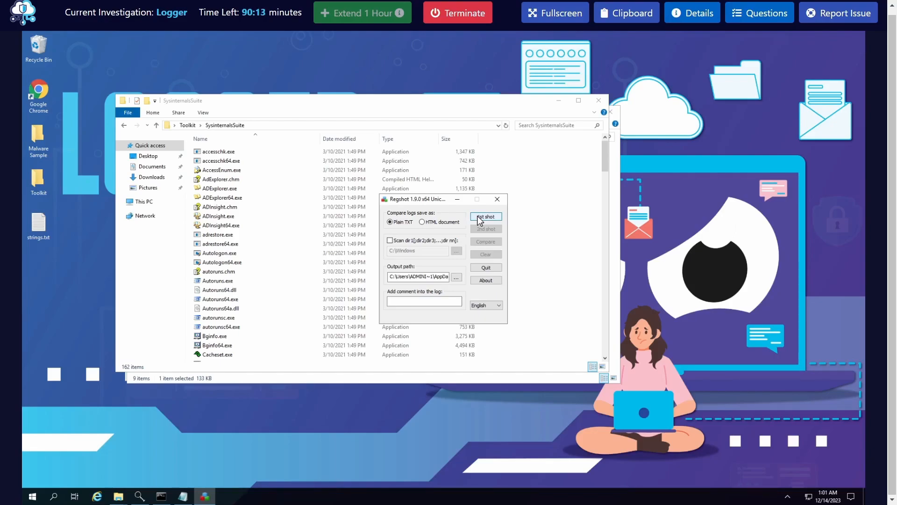
# Take the first Regshot snapshot with Shot and Save, storing it in Documents under the name invoice
pyautogui.click(479, 218)
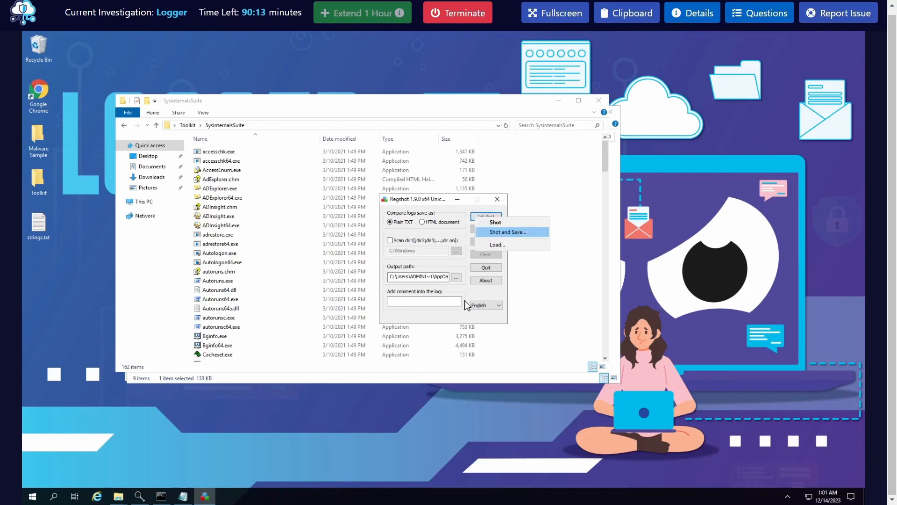
pyautogui.click(507, 233)
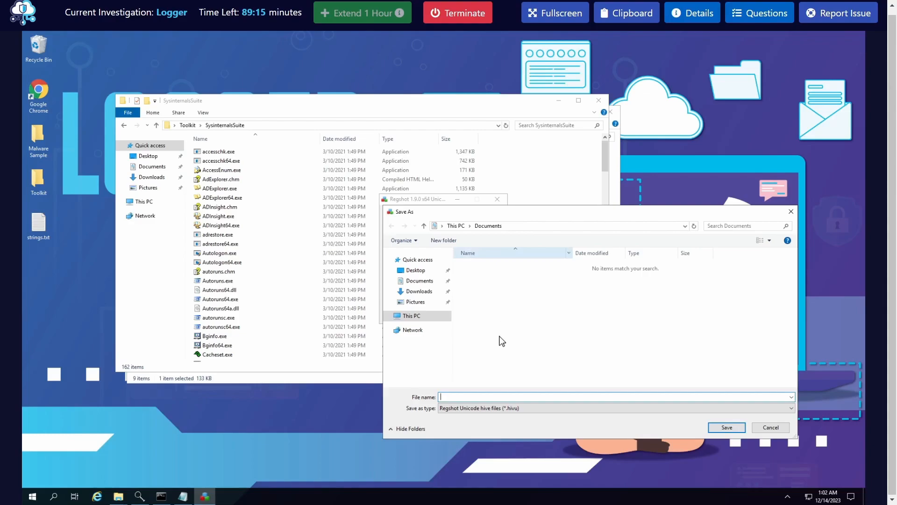
pyautogui.write('Re')
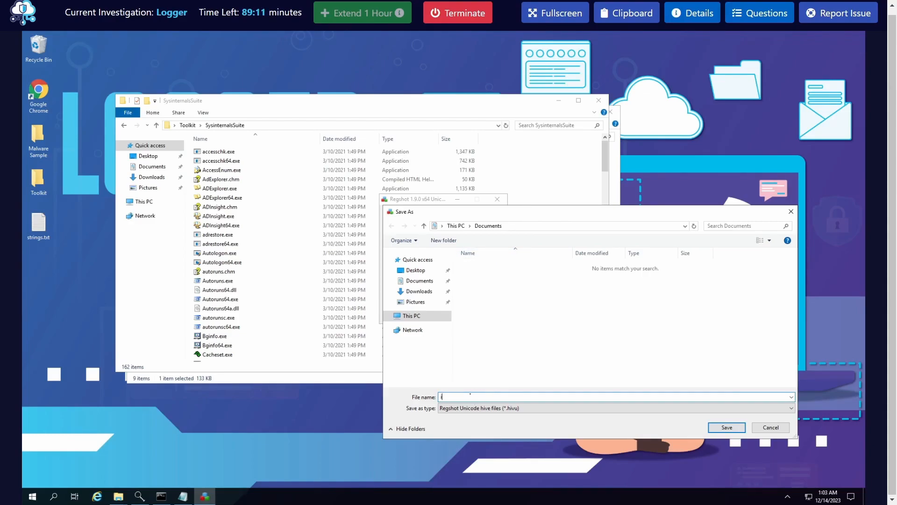
pyautogui.write('invoice_regshot1')
pyautogui.click(727, 427)
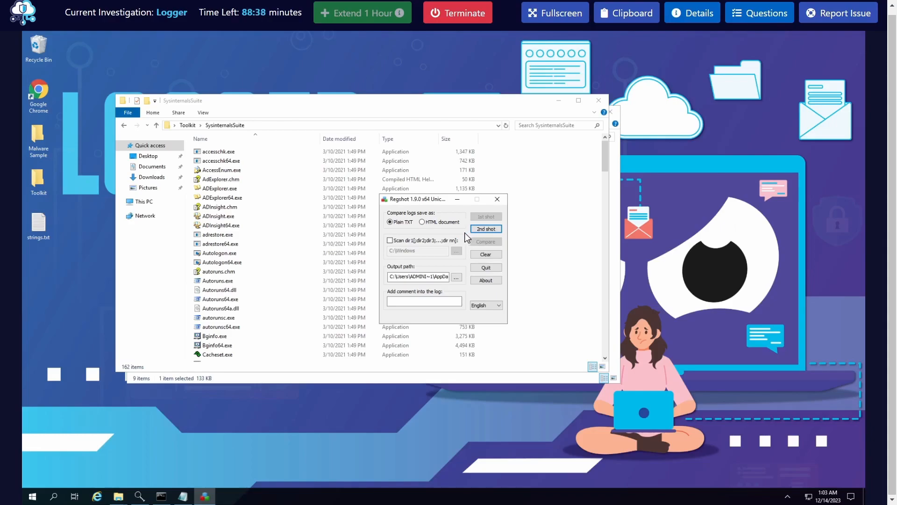
# Move Regshot clear of the SysinternalsSuite folder, launch Procmon64.exe from that folder and accept its license agreement
pyautogui.moveTo(418, 202); pyautogui.dragTo(697, 202)
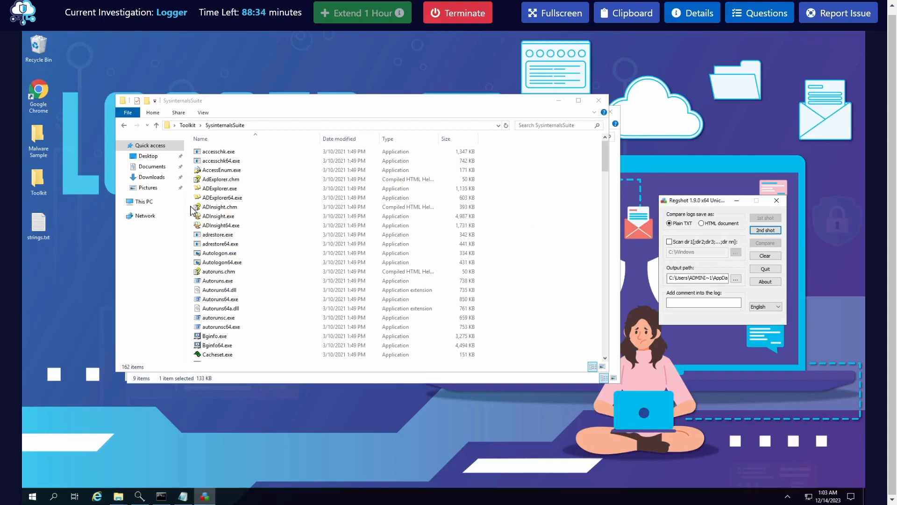
pyautogui.click(243, 258)
pyautogui.press('p')
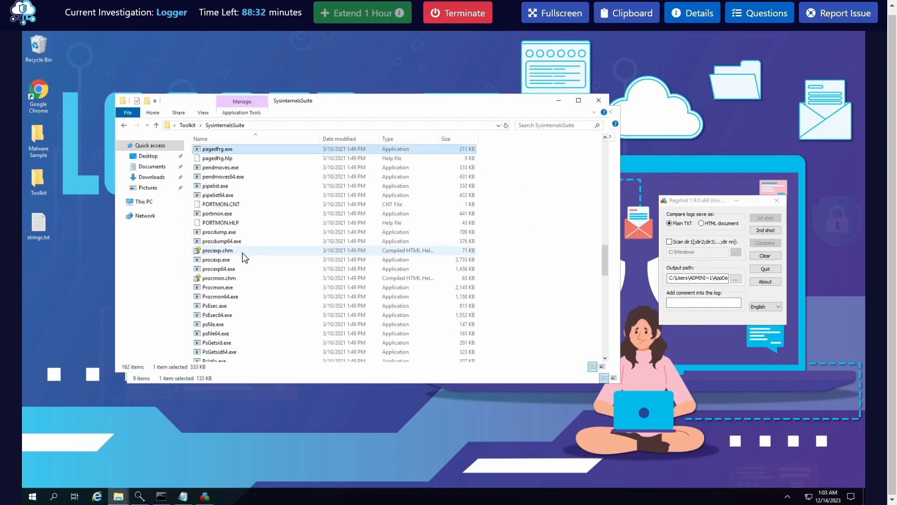
pyautogui.click(236, 296)
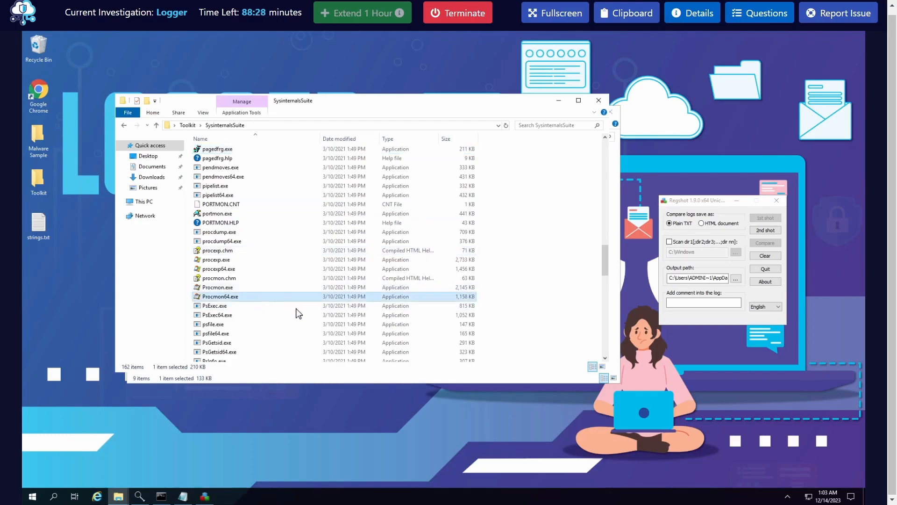
pyautogui.rightClick(238, 297)
pyautogui.click(279, 314)
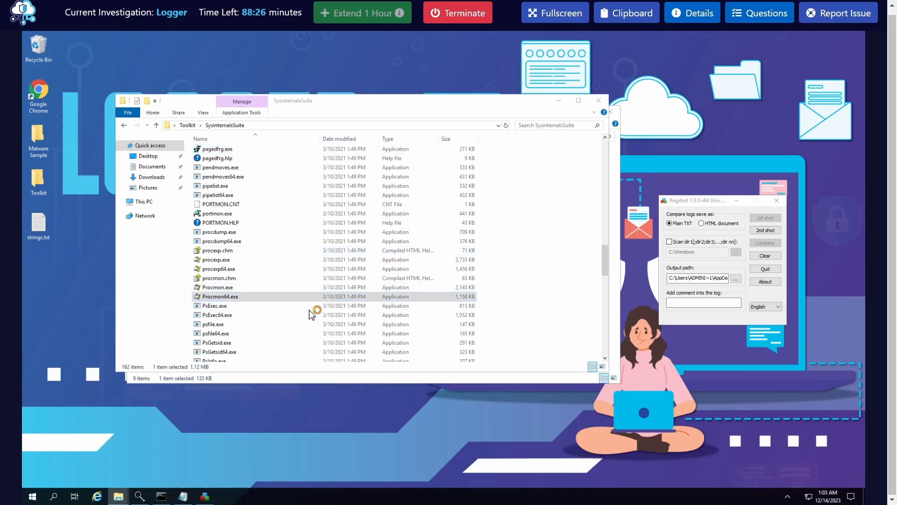
pyautogui.click(510, 350)
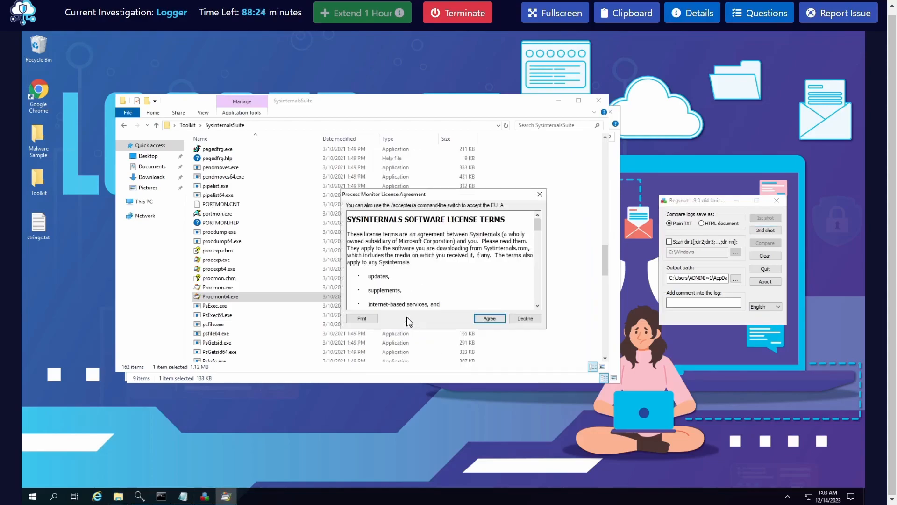
pyautogui.click(489, 318)
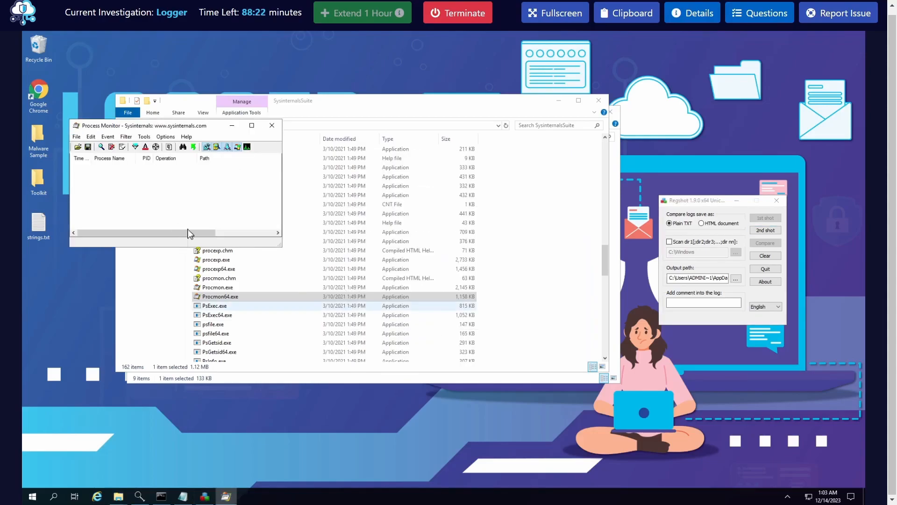
# Enlarge the Process Monitor window, stop its event capture and clear the captured events
pyautogui.moveTo(281, 246); pyautogui.dragTo(613, 386)
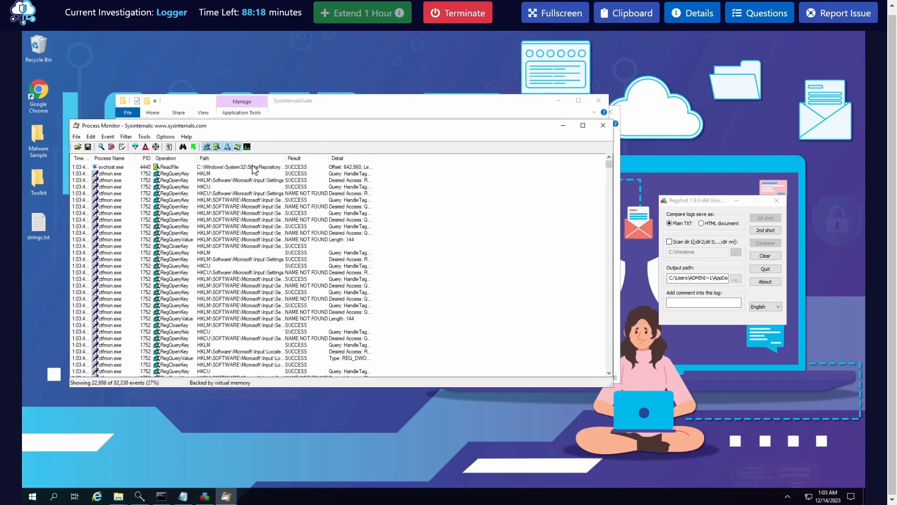
pyautogui.click(244, 255)
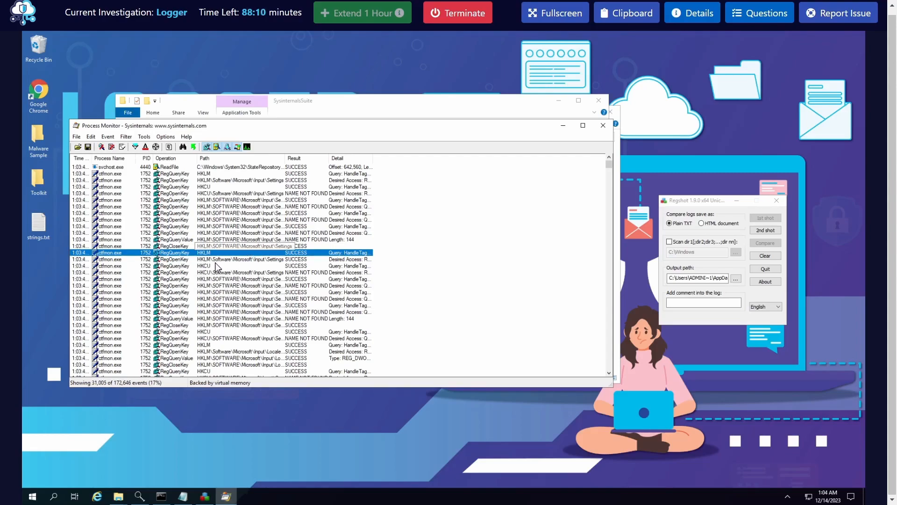
pyautogui.hotkey('ctrl', 'x')
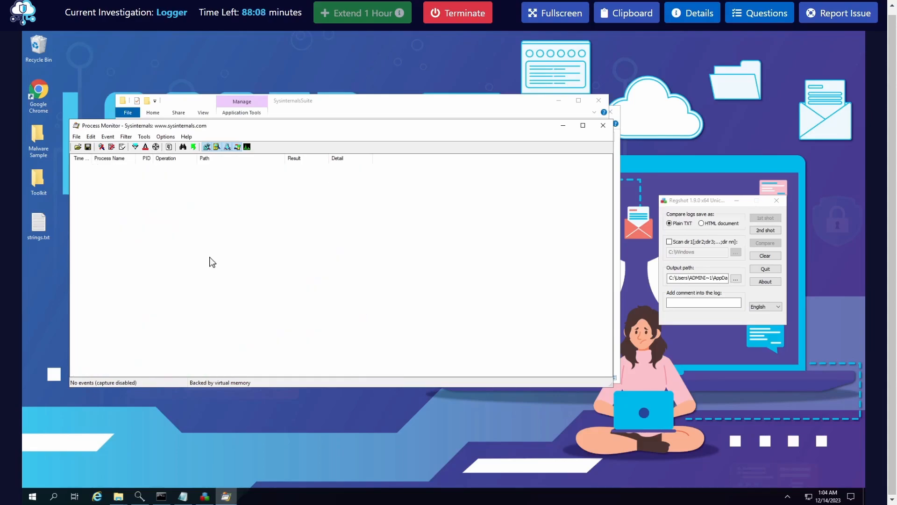
# Enlarge Process Monitor and place it beside the Regshot window, minimizing the SysinternalsSuite folder
pyautogui.moveTo(354, 127); pyautogui.dragTo(363, 79)
pyautogui.moveTo(620, 336); pyautogui.dragTo(688, 405)
pyautogui.moveTo(376, 87); pyautogui.dragTo(357, 57)
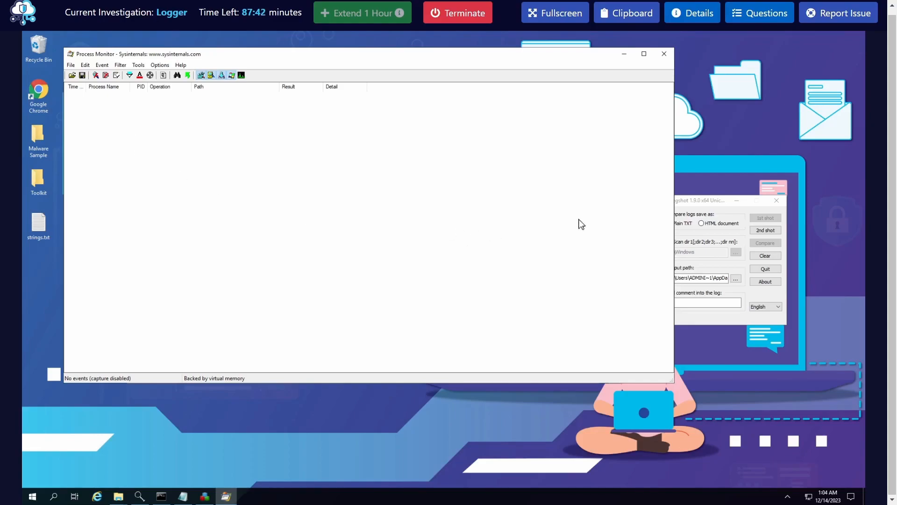
pyautogui.click(714, 197)
pyautogui.moveTo(713, 197); pyautogui.dragTo(696, 197)
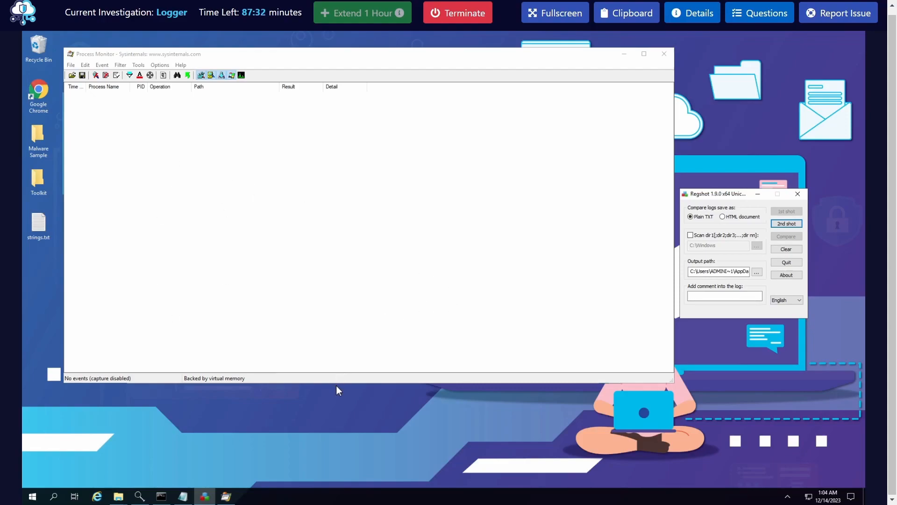
pyautogui.moveTo(337, 420); pyautogui.dragTo(336, 419)
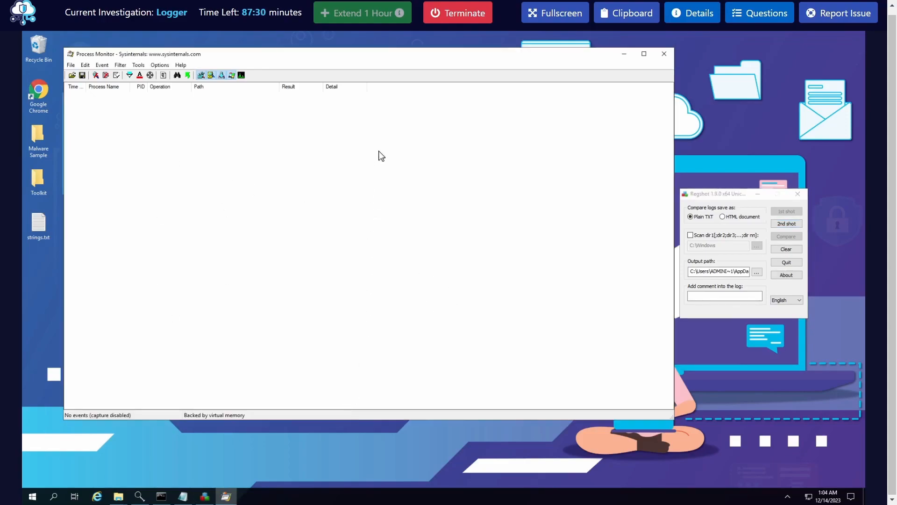
pyautogui.moveTo(334, 55); pyautogui.dragTo(383, 143)
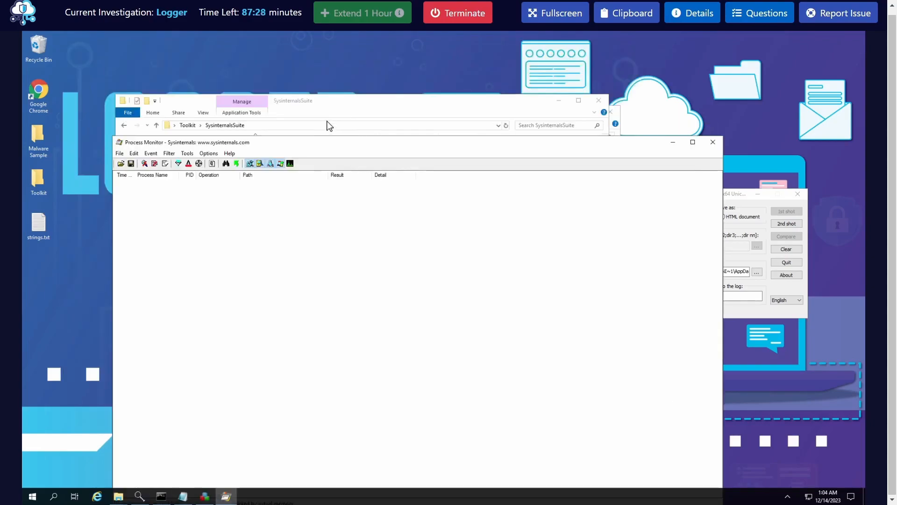
pyautogui.click(319, 107)
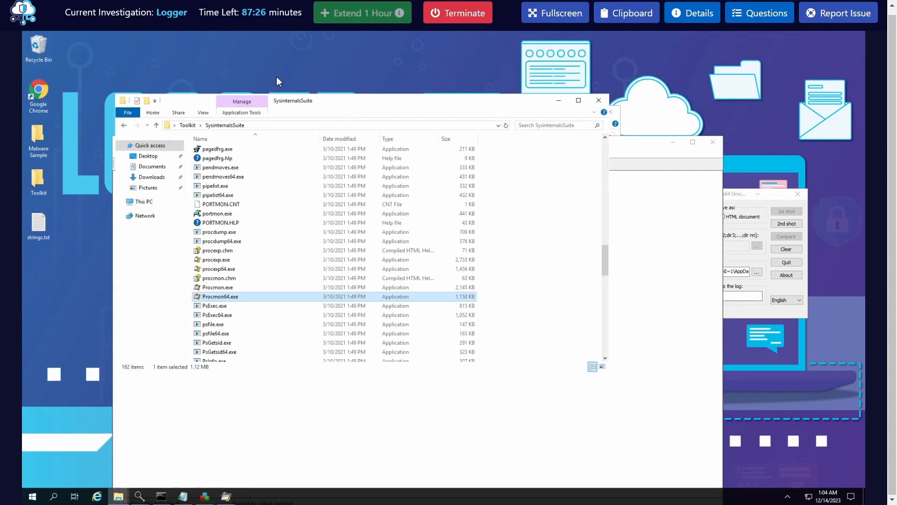
pyautogui.click(558, 101)
pyautogui.moveTo(491, 146); pyautogui.dragTo(452, 64)
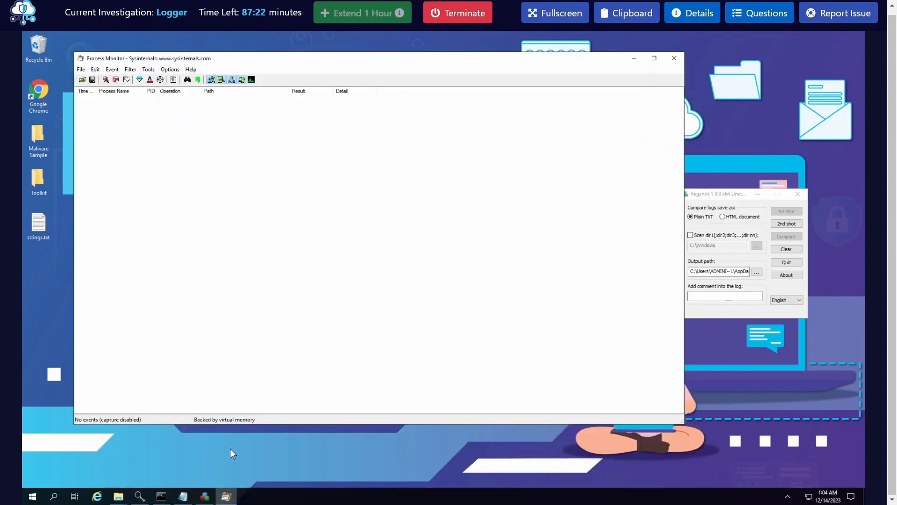
# Open the WiresharkPortable folder inside Toolkit from the Regshot-1.9.0 window and launch WiresharkPortable.exe
pyautogui.click(122, 500)
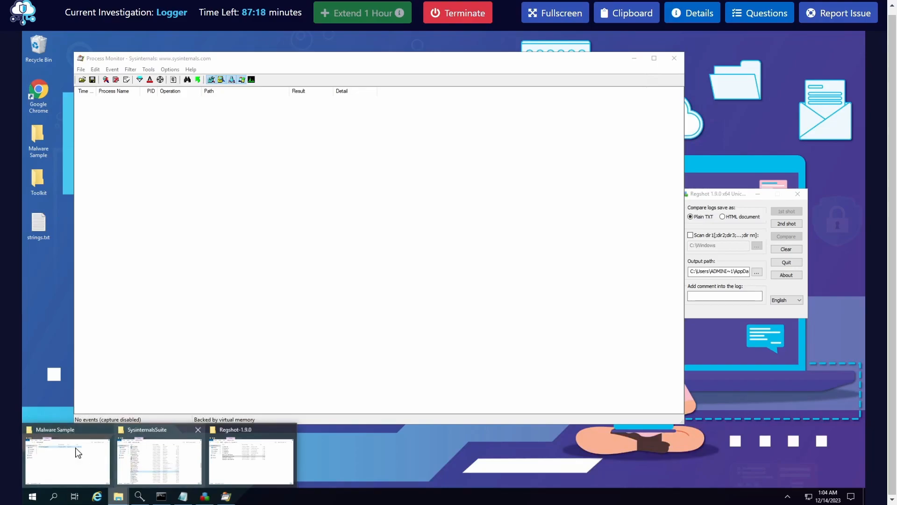
pyautogui.click(243, 465)
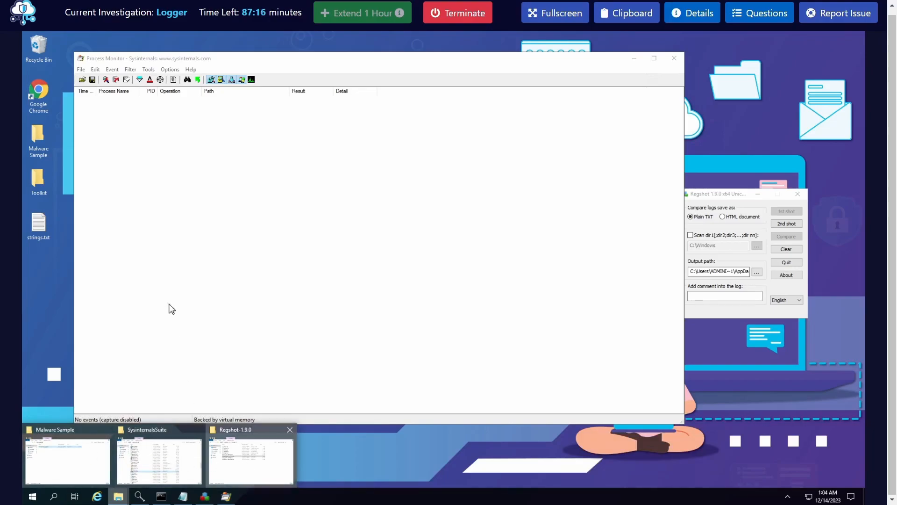
pyautogui.click(134, 139)
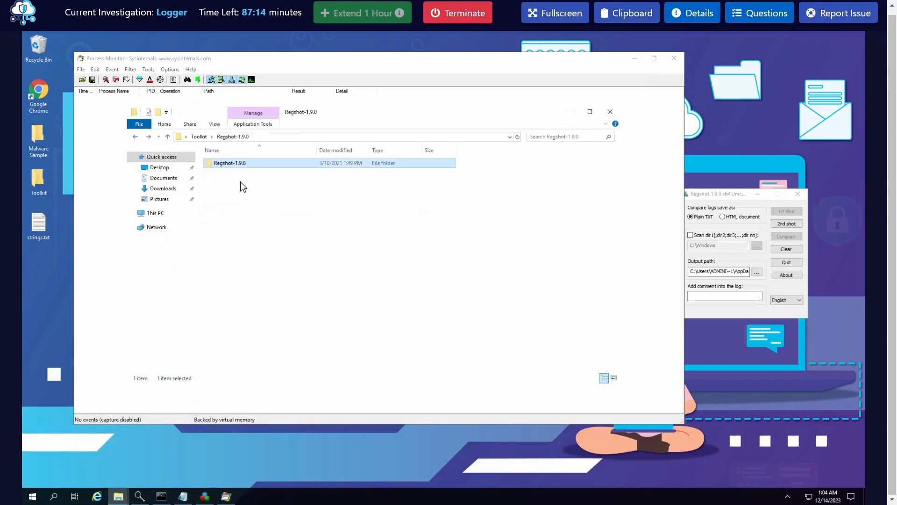
pyautogui.click(200, 137)
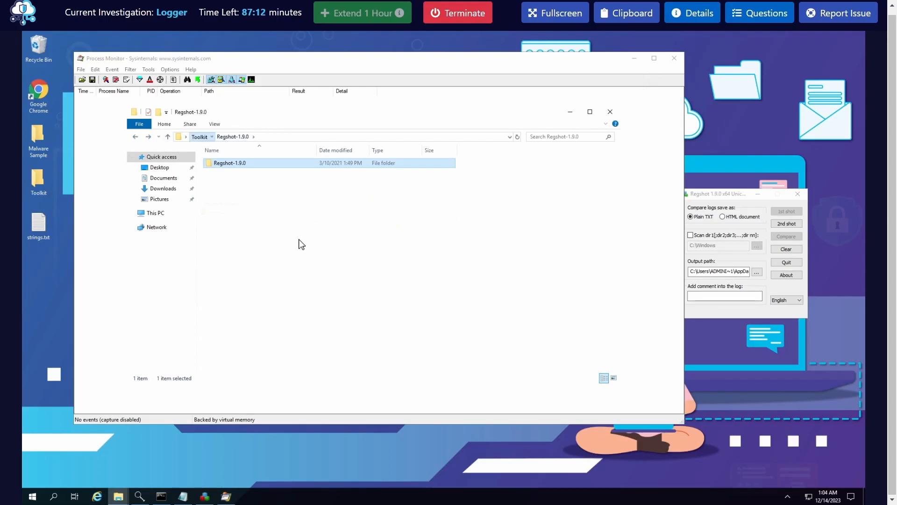
pyautogui.doubleClick(235, 218)
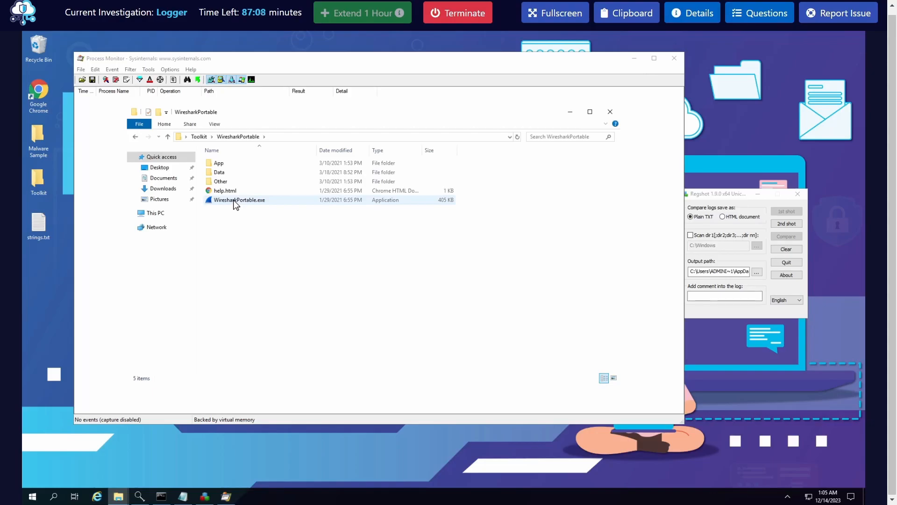
pyautogui.doubleClick(235, 201)
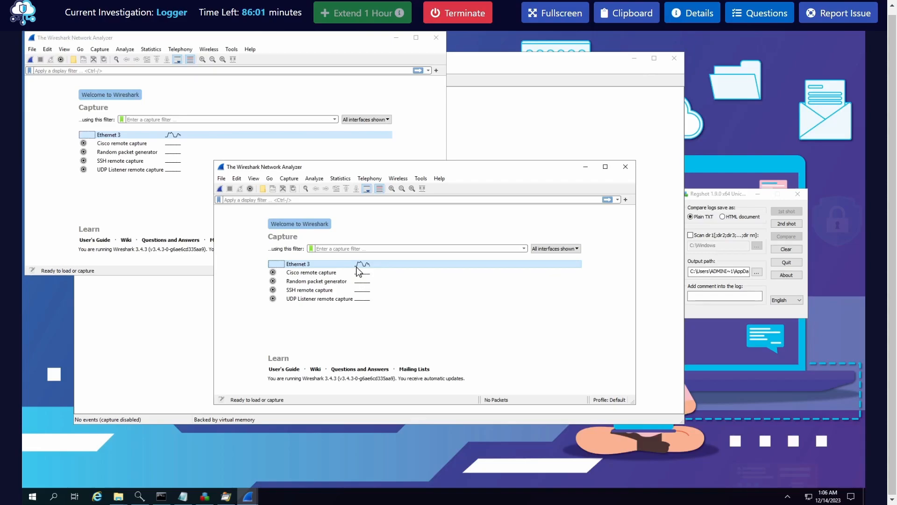
# Start a live Wireshark capture on Ethernet 3, make its window taller and select a VNC packet
pyautogui.moveTo(361, 267)
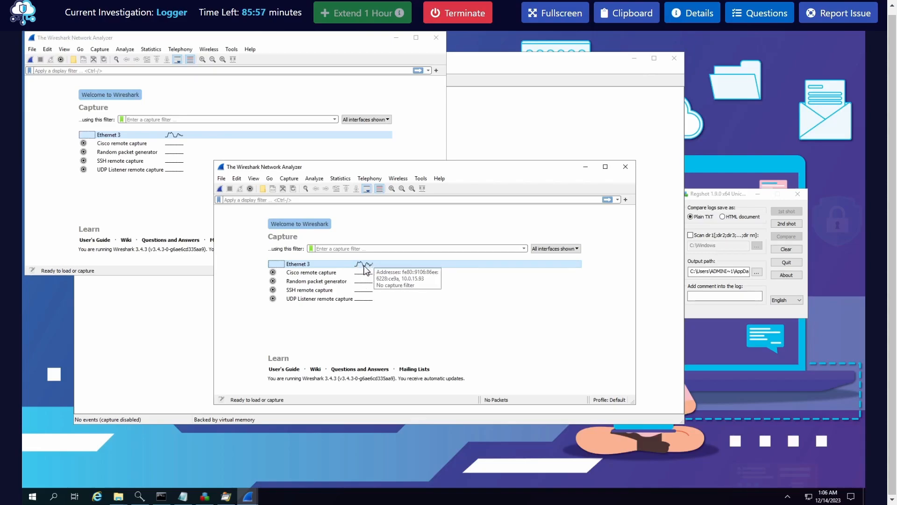
pyautogui.doubleClick(307, 265)
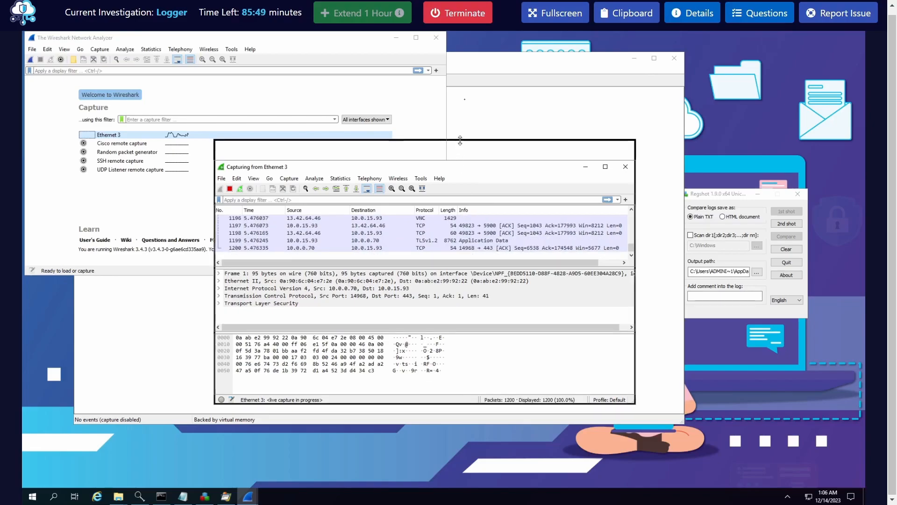
pyautogui.moveTo(459, 161); pyautogui.dragTo(461, 99)
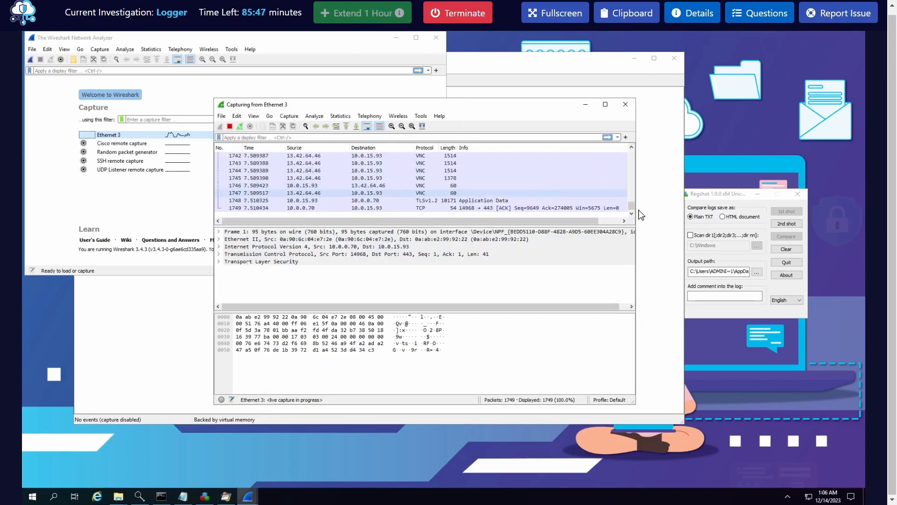
pyautogui.click(542, 191)
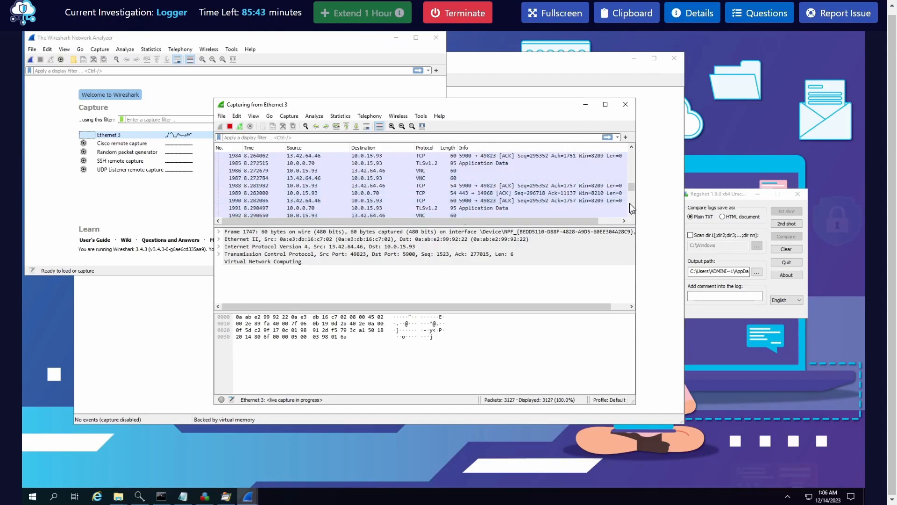
# Minimize both Wireshark windows and start event capture in Process Monitor
pyautogui.click(585, 104)
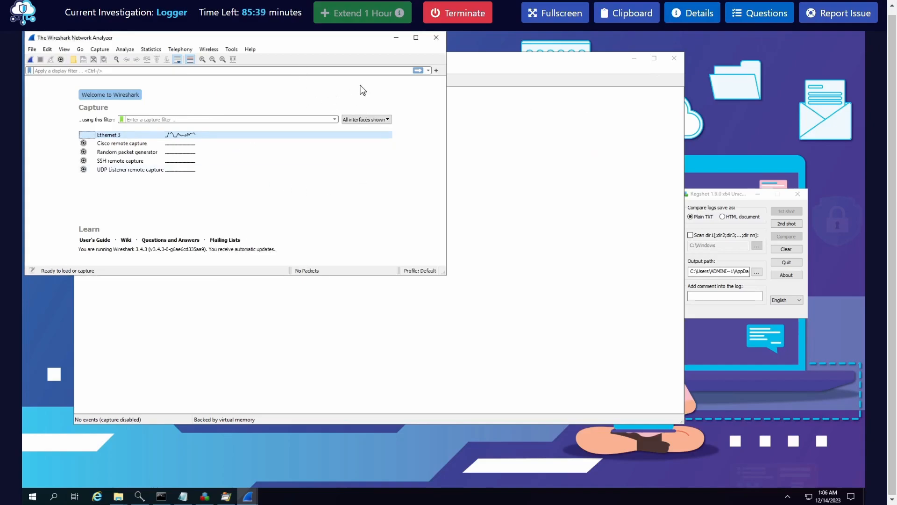
pyautogui.click(396, 37)
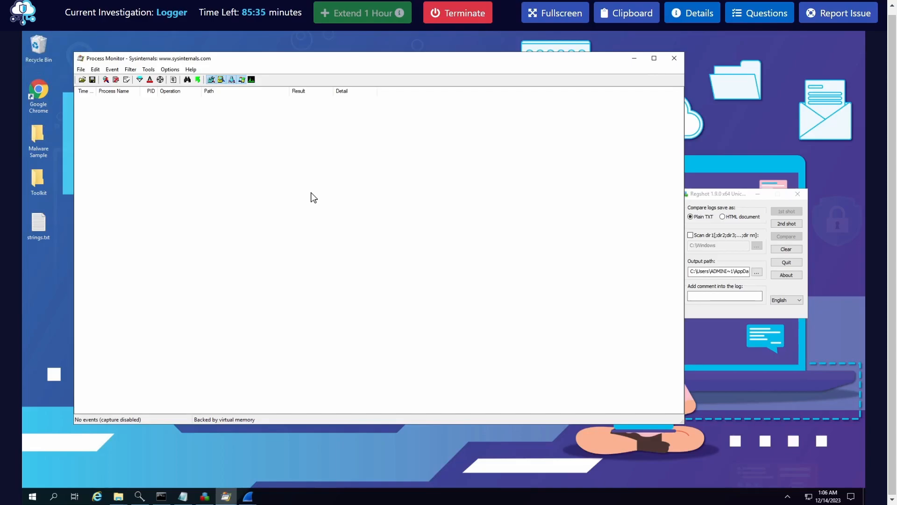
pyautogui.hotkey('ctrl', 'e')
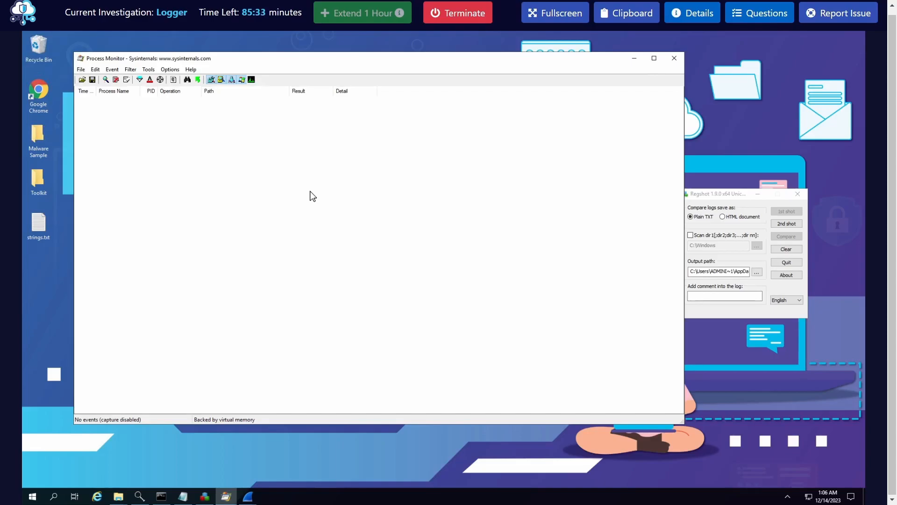
# Run Cab_Invoice_pdf.exe from the Malware Sample folder, allowing it despite the SmartScreen warning
pyautogui.doubleClick(46, 136)
pyautogui.click(216, 141)
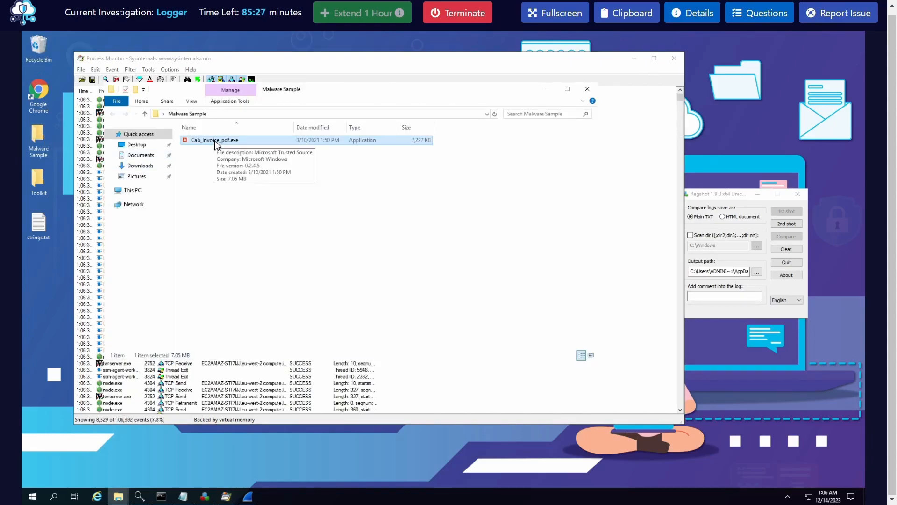
pyautogui.doubleClick(216, 141)
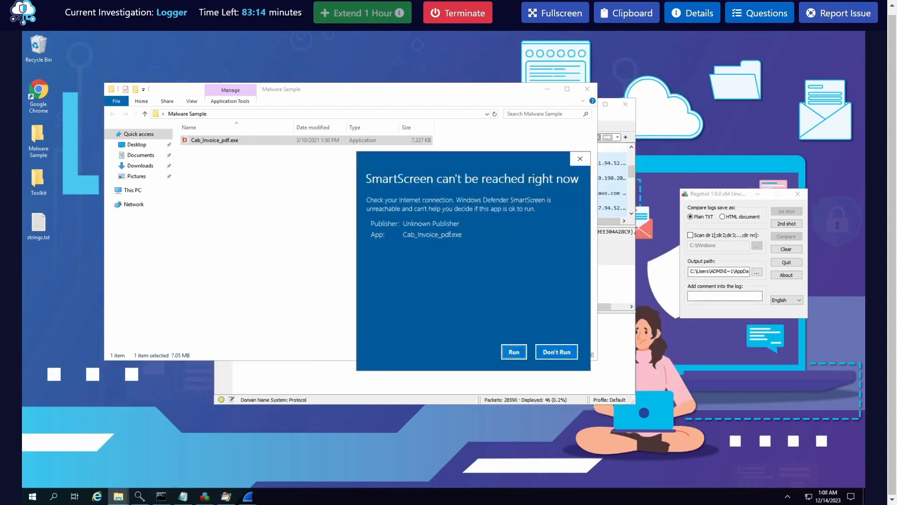
pyautogui.click(516, 352)
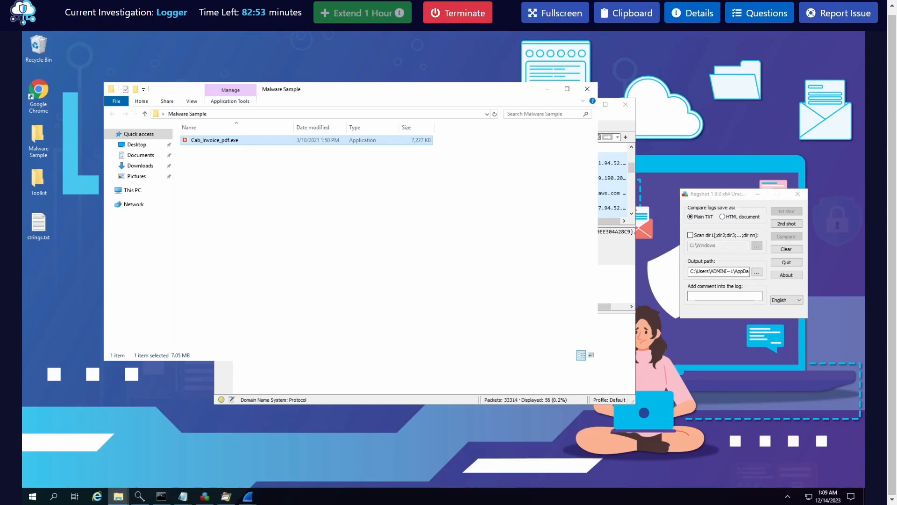
pyautogui.click(393, 300)
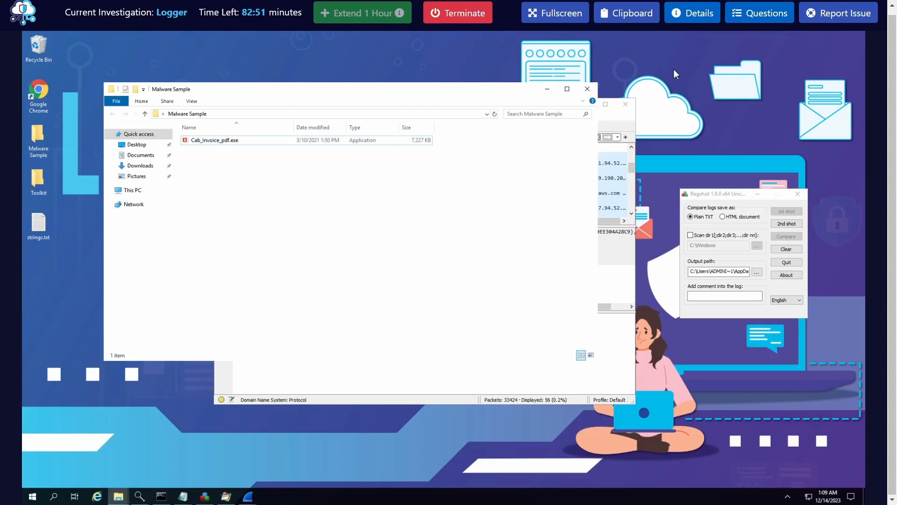
# Reread the question about the protocol used to email logs, close the questions and move the Malware Sample window off the Wireshark packet list
pyautogui.click(753, 15)
pyautogui.moveTo(697, 289); pyautogui.dragTo(839, 293)
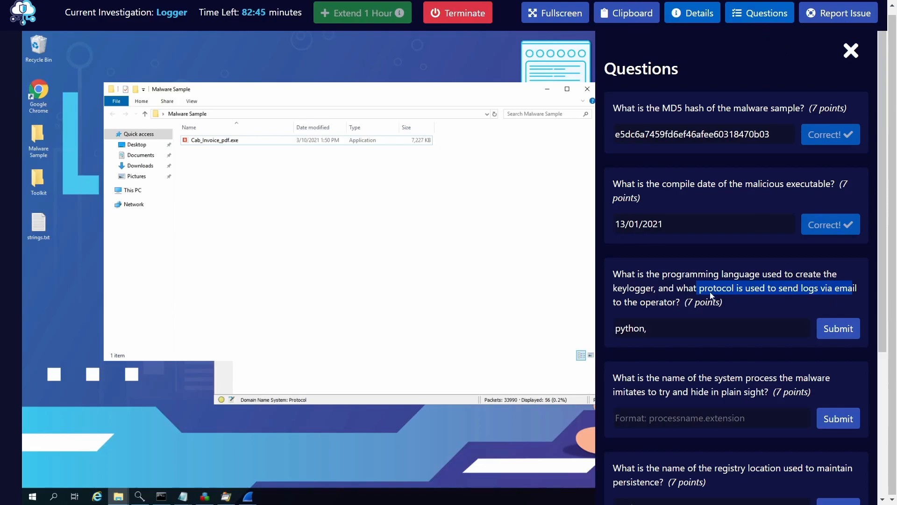
pyautogui.click(778, 11)
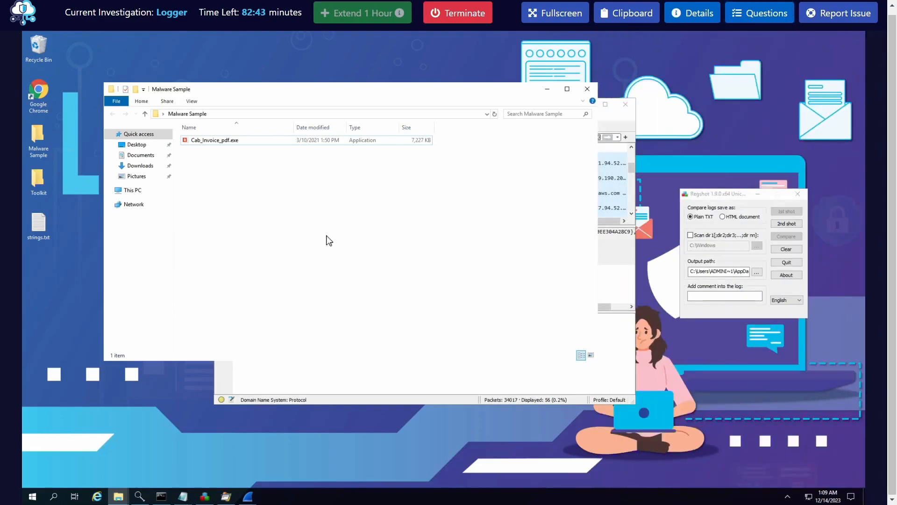
pyautogui.moveTo(345, 85); pyautogui.dragTo(400, 173)
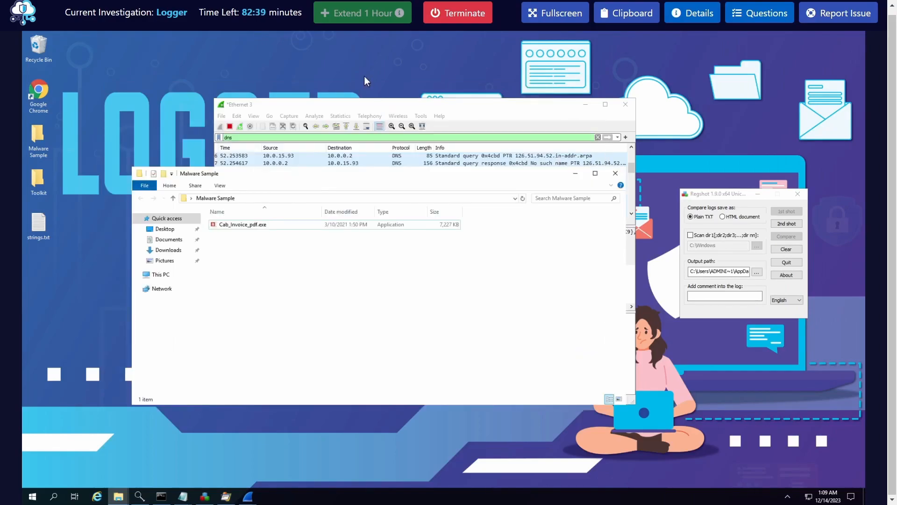
# Rearrange the Wireshark and Malware Sample windows so the DNS packet list is uncovered
pyautogui.moveTo(386, 111); pyautogui.dragTo(364, 76)
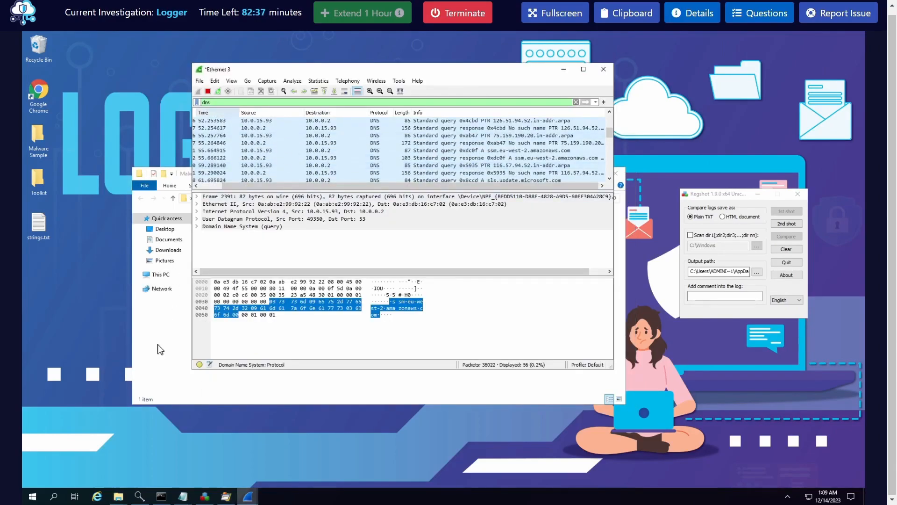
pyautogui.click(308, 388)
pyautogui.moveTo(341, 180); pyautogui.dragTo(302, 178)
# Replace the test text in the untitled Notepad document with "BTLO LABS" and minimize that window
pyautogui.click(182, 496)
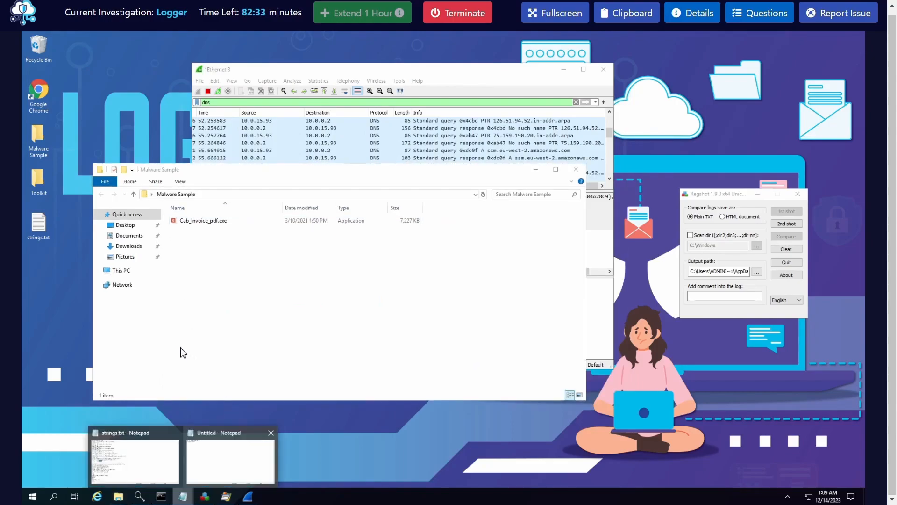
pyautogui.click(232, 450)
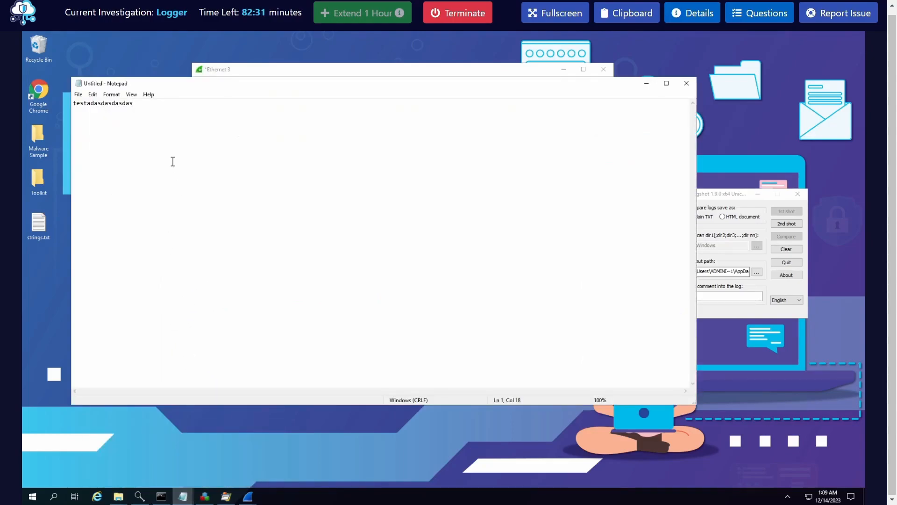
pyautogui.hotkey('ctrl', 'a')
pyautogui.press('Delete')
pyautogui.write('BTLO LABS')
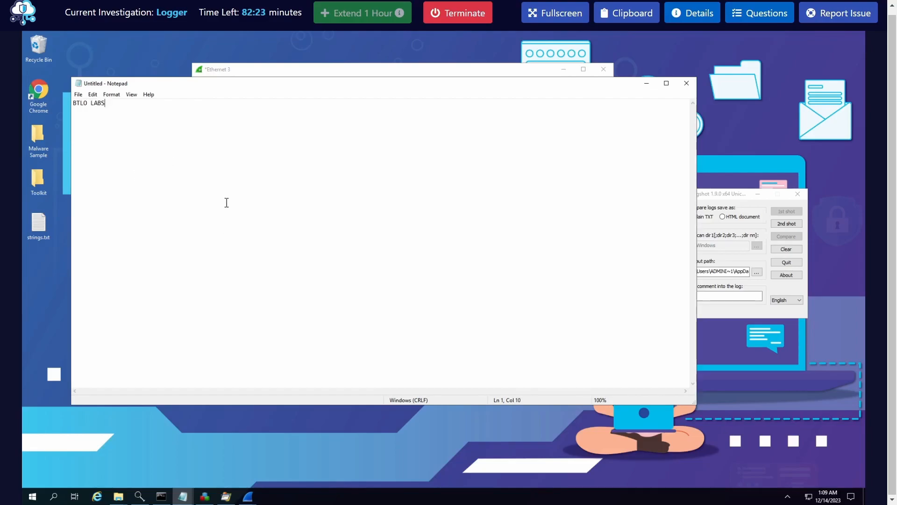
pyautogui.click(647, 84)
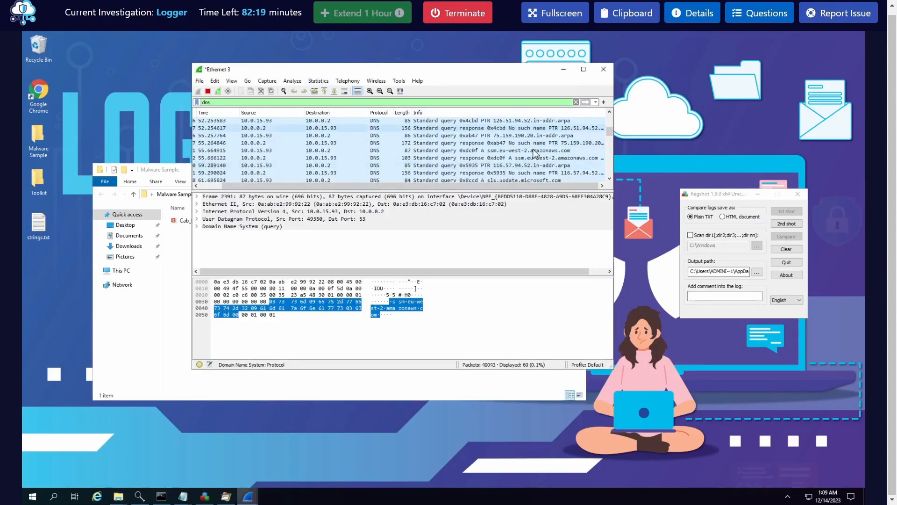
# Look through the captured DNS packets for smtp.gmail.com lookups and select the matching response
pyautogui.scroll(-6, 484, 163)
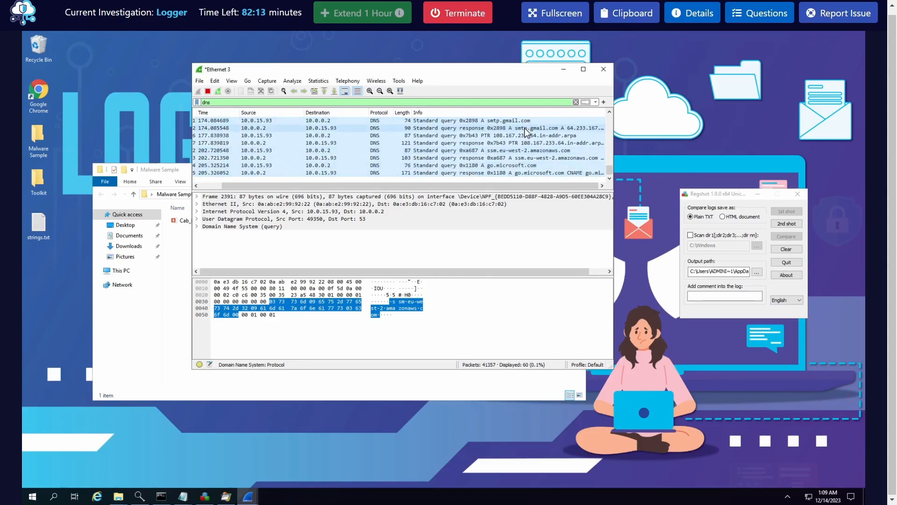
pyautogui.scroll(1, 485, 163)
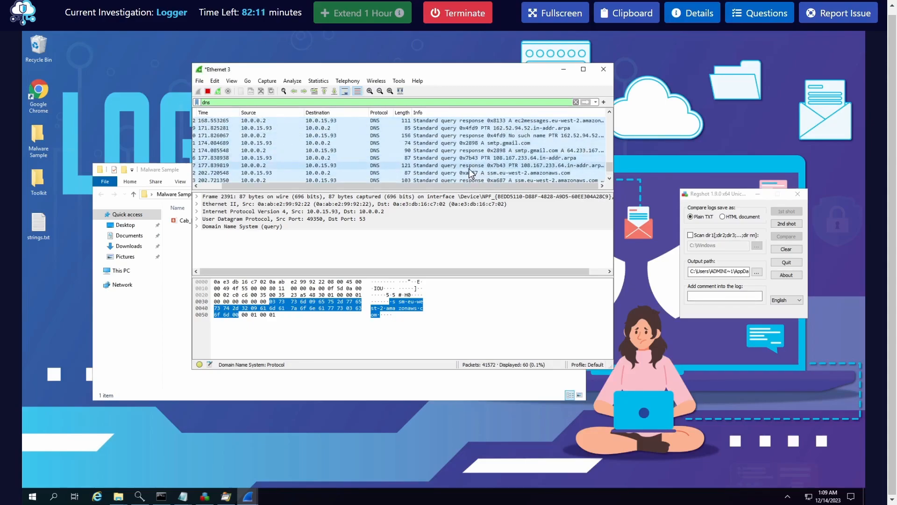
pyautogui.click(482, 150)
pyautogui.scroll(-1, 531, 161)
pyautogui.scroll(1, 531, 161)
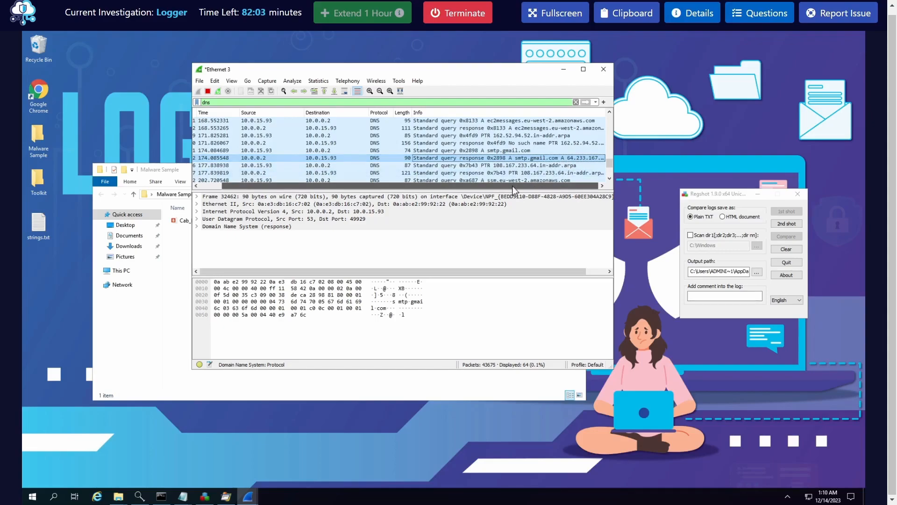
# Follow the UDP stream of the smtp.gmail.com DNS query, read it and close the stream window
pyautogui.rightClick(573, 159)
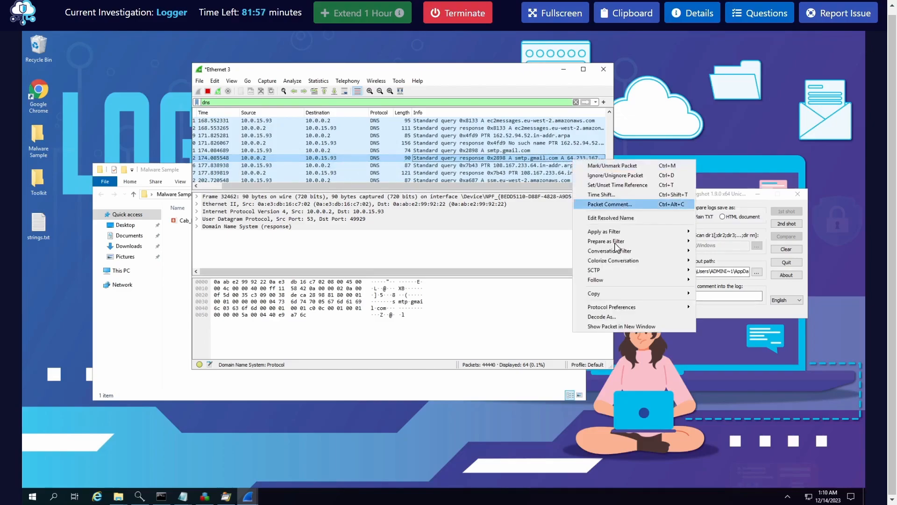
pyautogui.moveTo(613, 280)
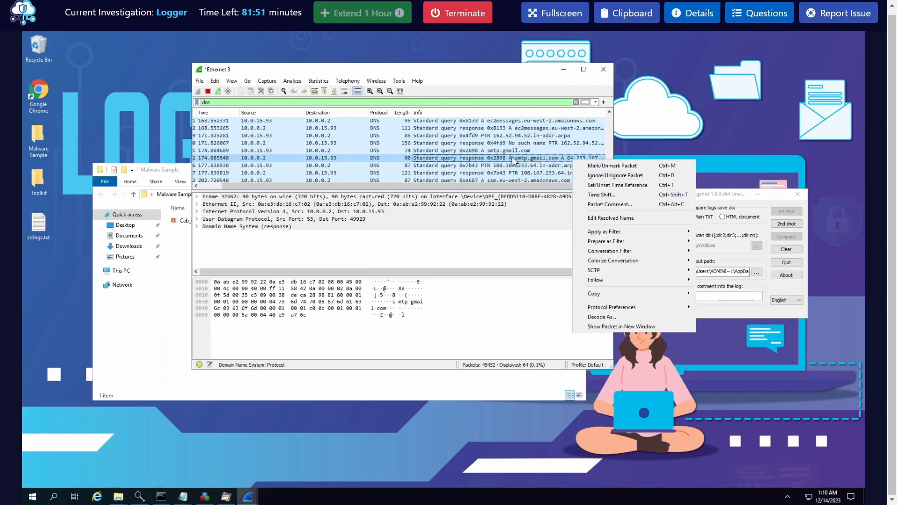
pyautogui.click(491, 150)
pyautogui.rightClick(490, 151)
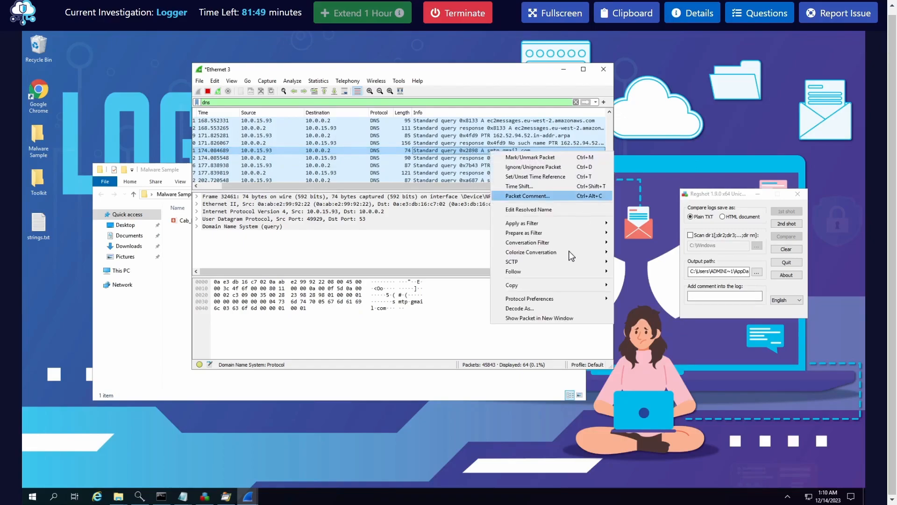
pyautogui.click(640, 283)
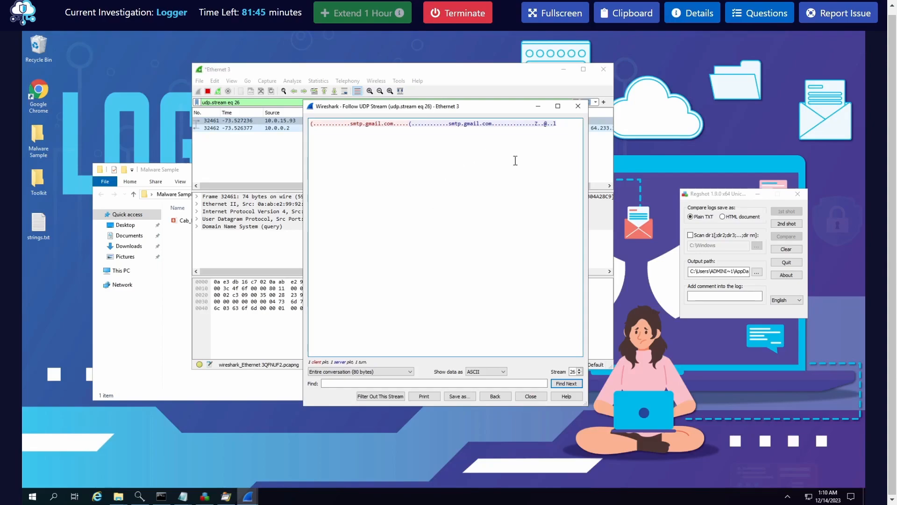
pyautogui.click(578, 106)
pyautogui.click(425, 121)
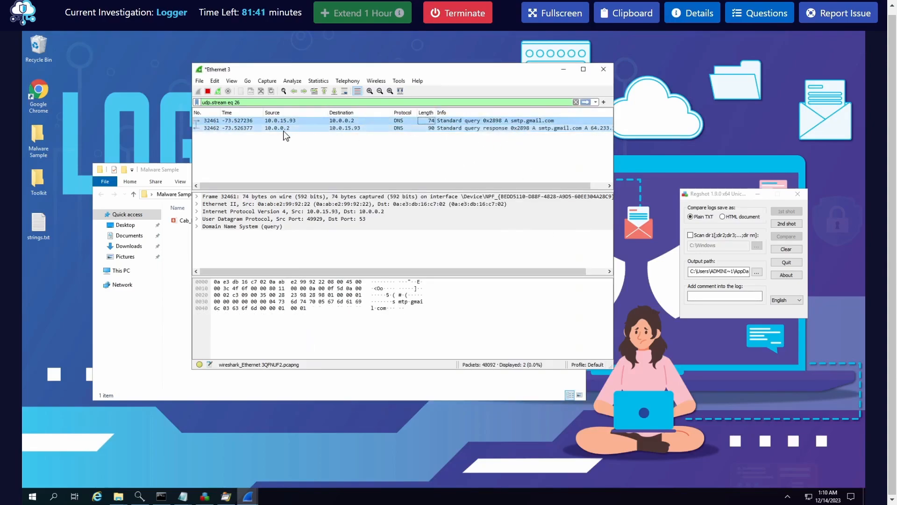
# Set the display filter back to dns and check the most recent DNS packets for smtp.gmail.com queries
pyautogui.doubleClick(253, 103)
pyautogui.hotkey('ctrl', 'a')
pyautogui.press('BackSpace')
pyautogui.write('dns')
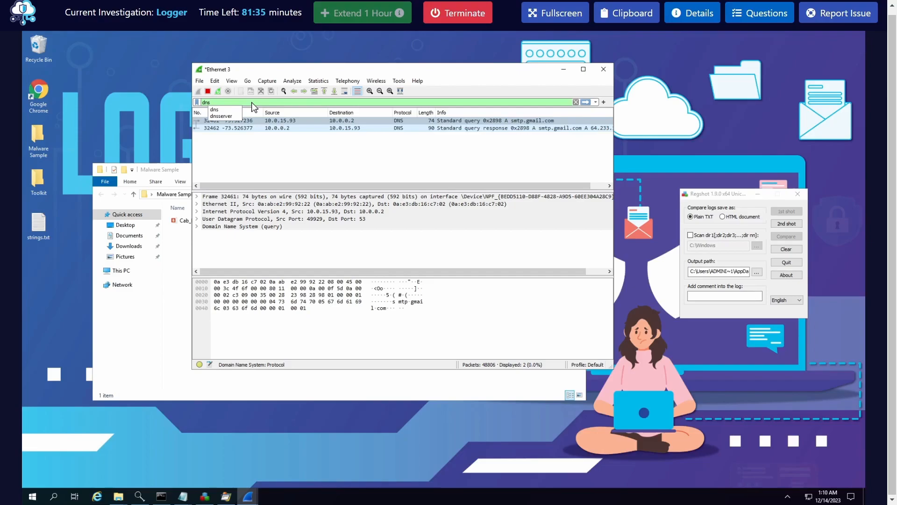
pyautogui.press('Return')
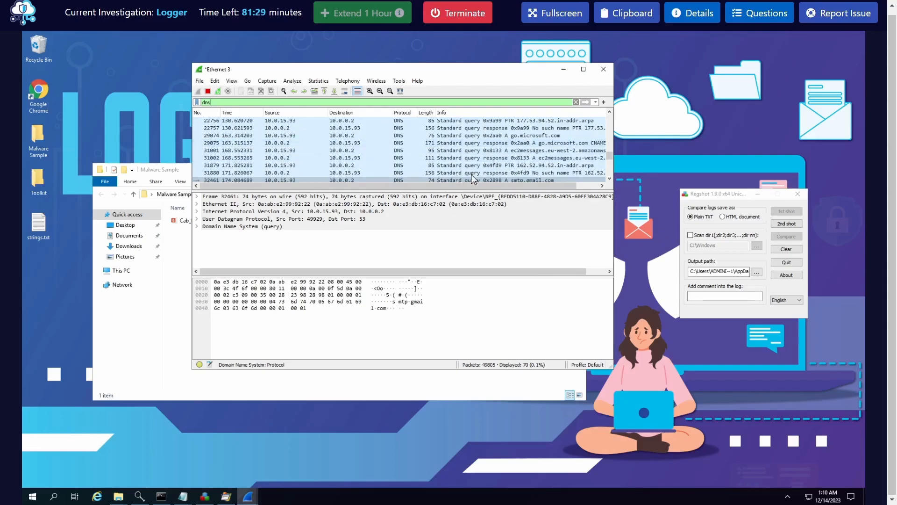
pyautogui.moveTo(537, 186); pyautogui.dragTo(554, 186)
pyautogui.scroll(-4, 527, 163)
pyautogui.scroll(-2, 467, 163)
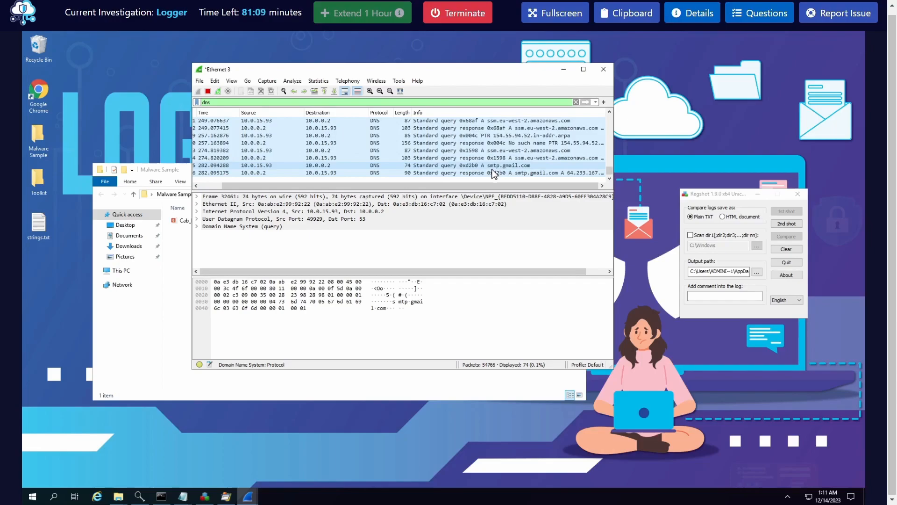
# Complete the answer about the keylogger's programming language and email protocol as "python,smtp" and submit it
pyautogui.click(771, 14)
pyautogui.click(705, 329)
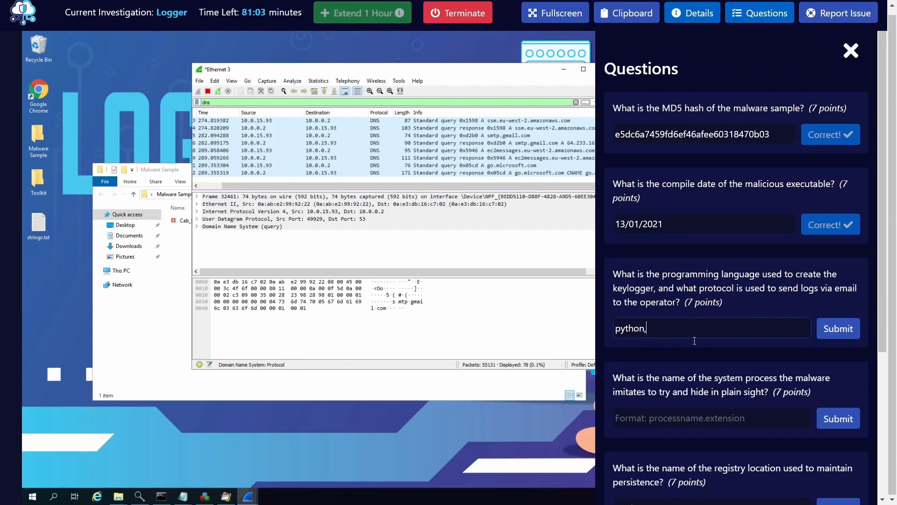
pyautogui.moveTo(183, 496)
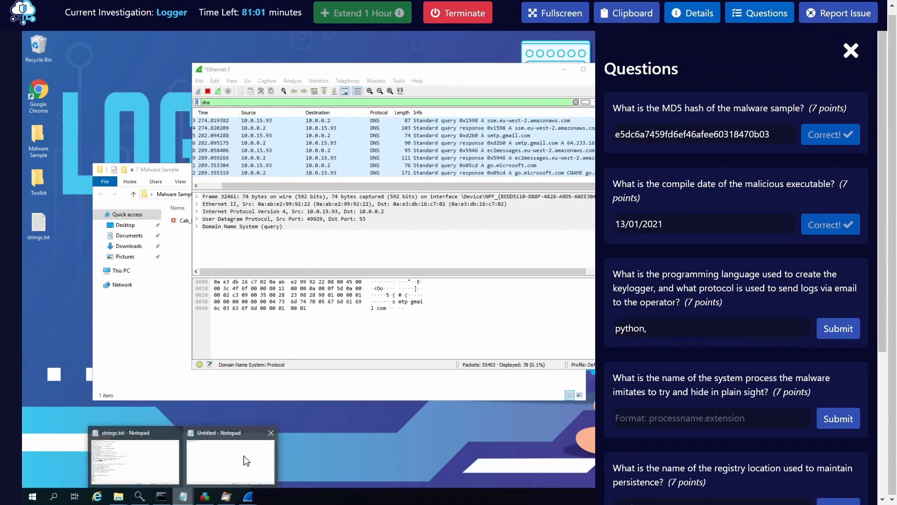
pyautogui.click(220, 458)
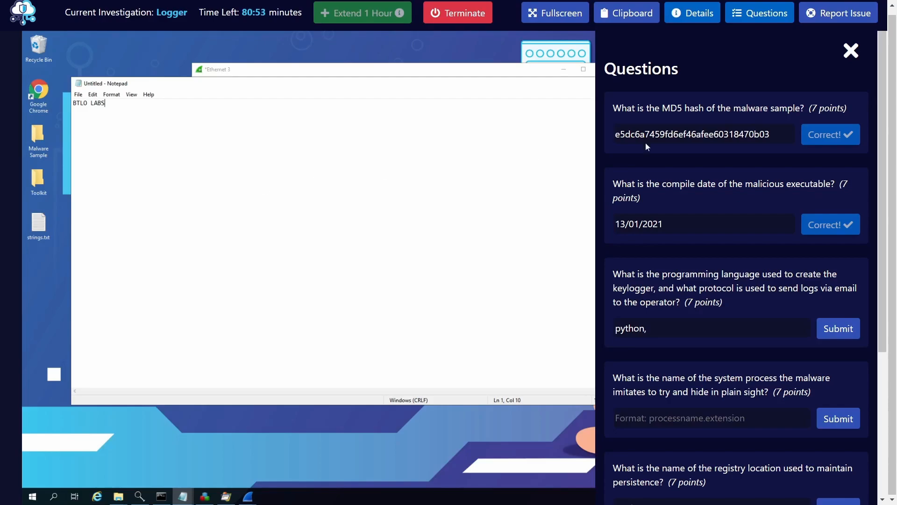
pyautogui.click(677, 326)
pyautogui.click(834, 323)
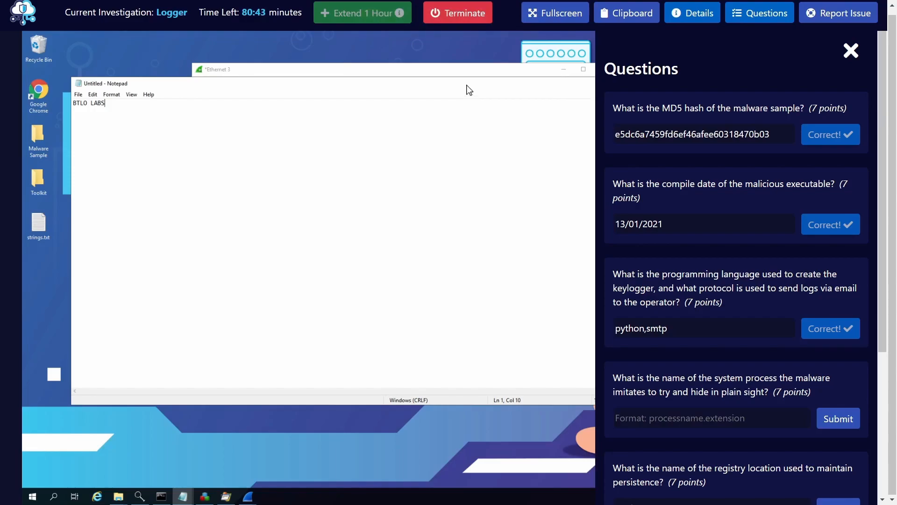
# Reread the remaining questions about the imitated system process and registry persistence, and close the questions
pyautogui.scroll(-3, 729, 275)
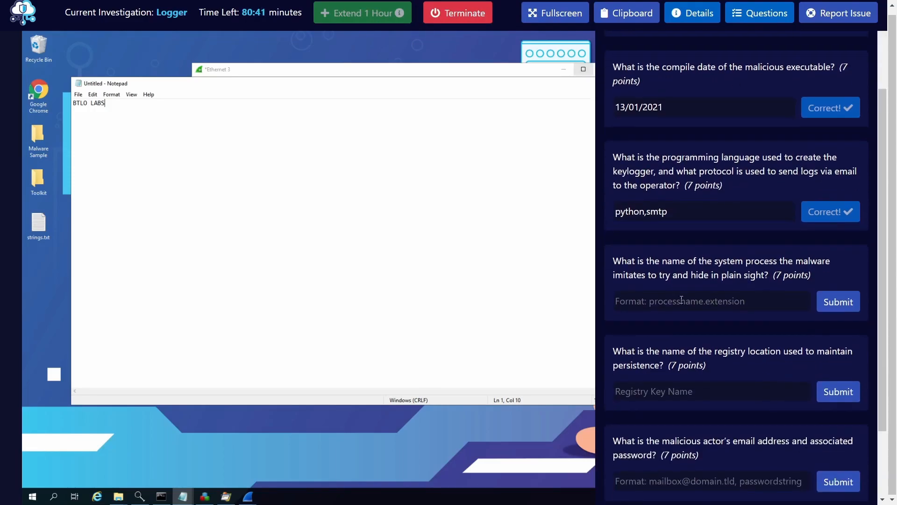
pyautogui.scroll(3, 665, 284)
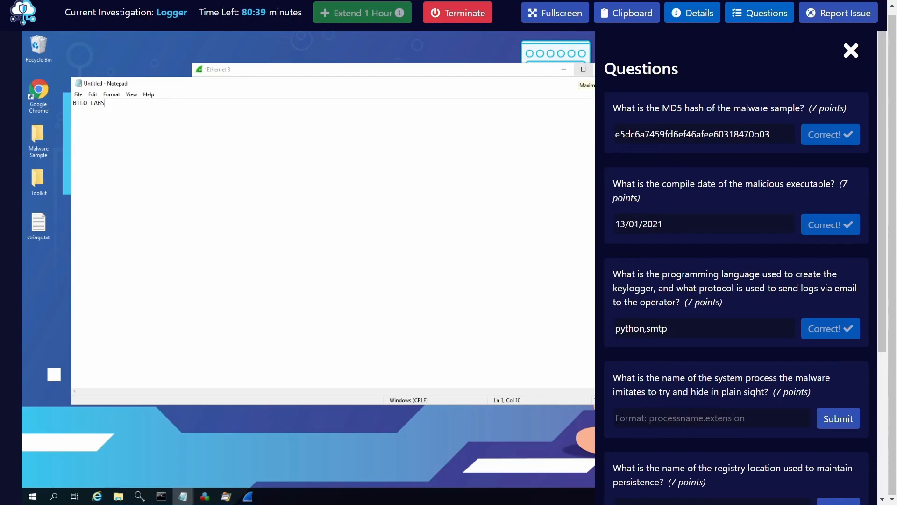
pyautogui.scroll(-1, 660, 386)
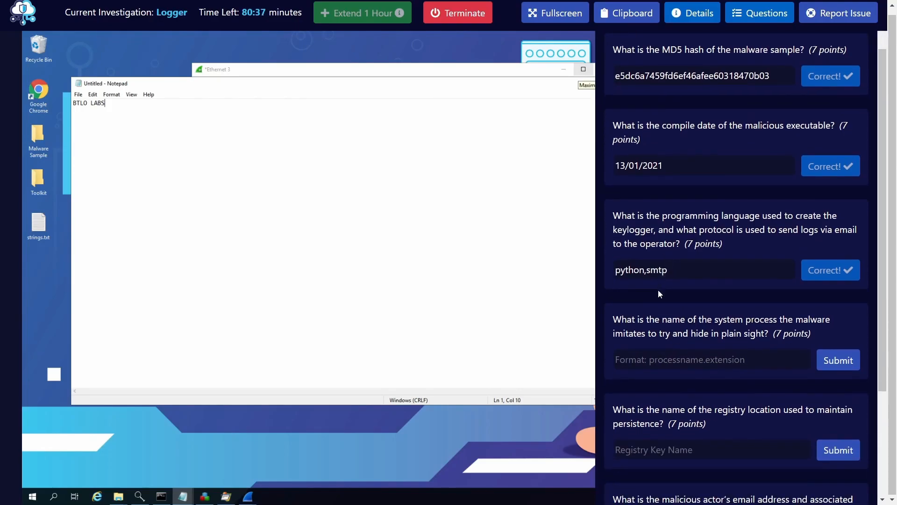
pyautogui.scroll(1, 674, 275)
pyautogui.scroll(-1, 635, 330)
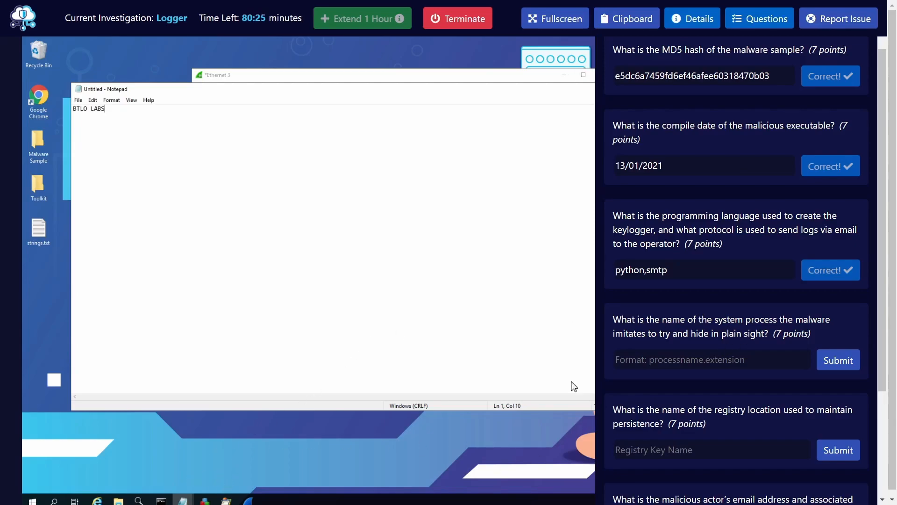
pyautogui.click(763, 21)
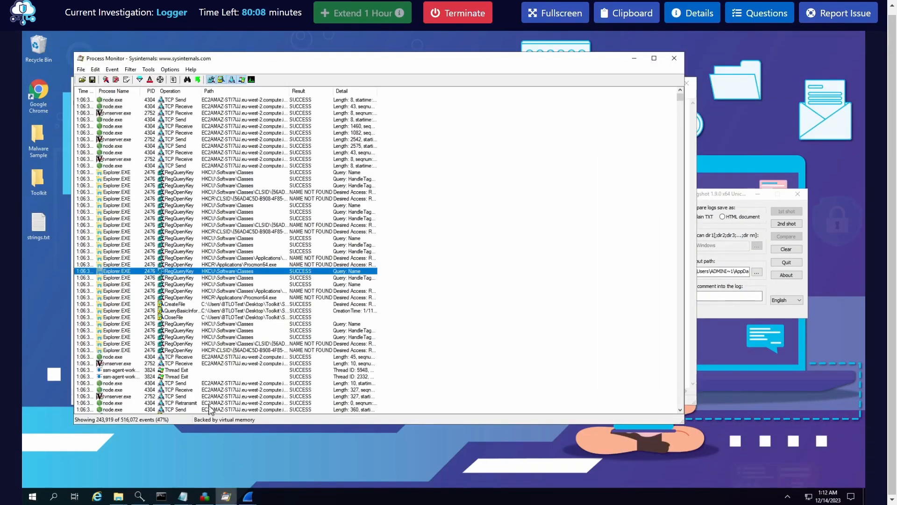
# Select a RegQueryKey event in Process Monitor and move the Regshot window over its event list
pyautogui.click(351, 285)
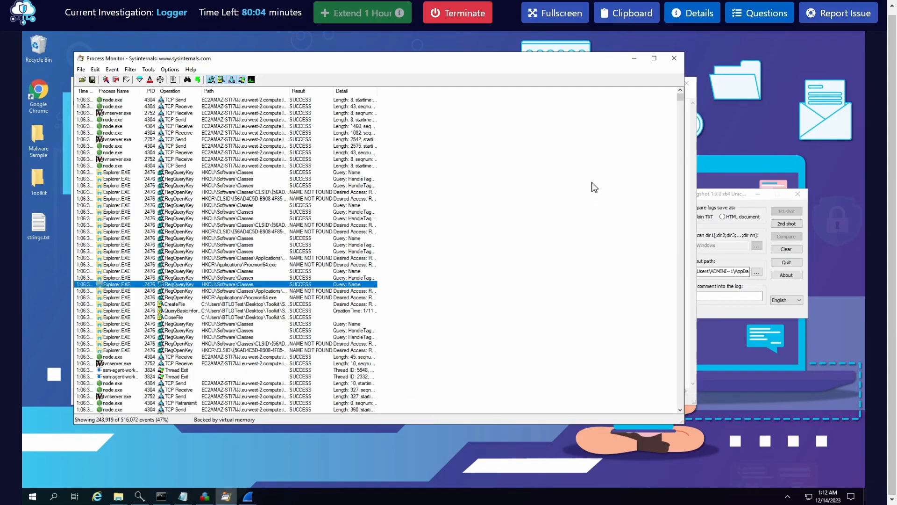
pyautogui.click(724, 198)
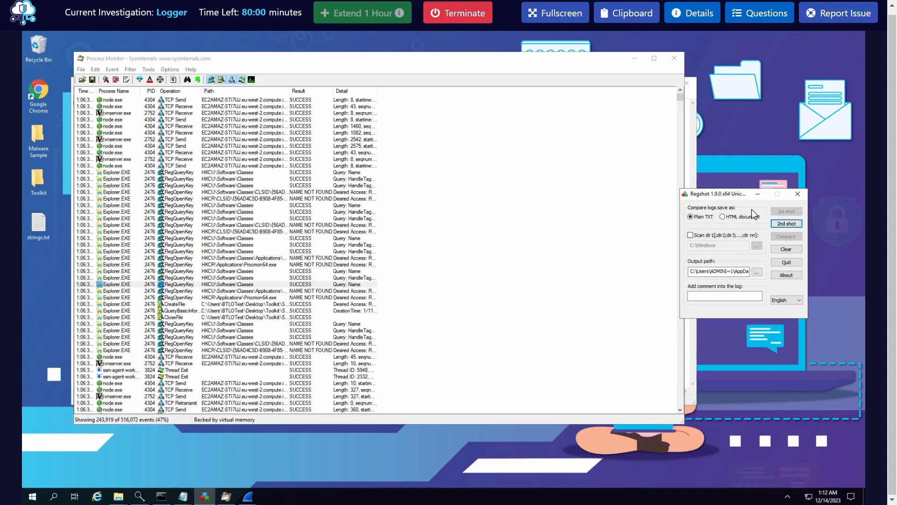
pyautogui.moveTo(724, 202); pyautogui.dragTo(616, 194)
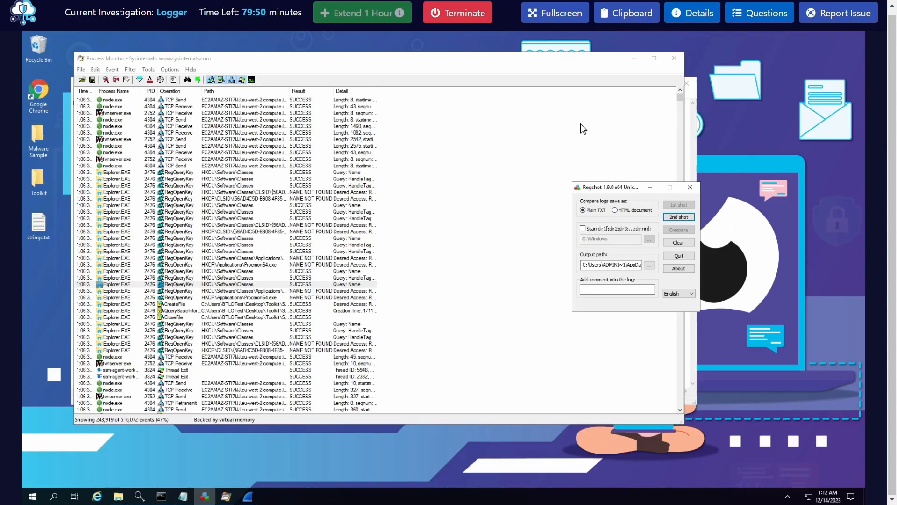
# Take the second Regshot snapshot, save it as invoice_regshot2.hivu in Documents and compare the two shots
pyautogui.click(672, 218)
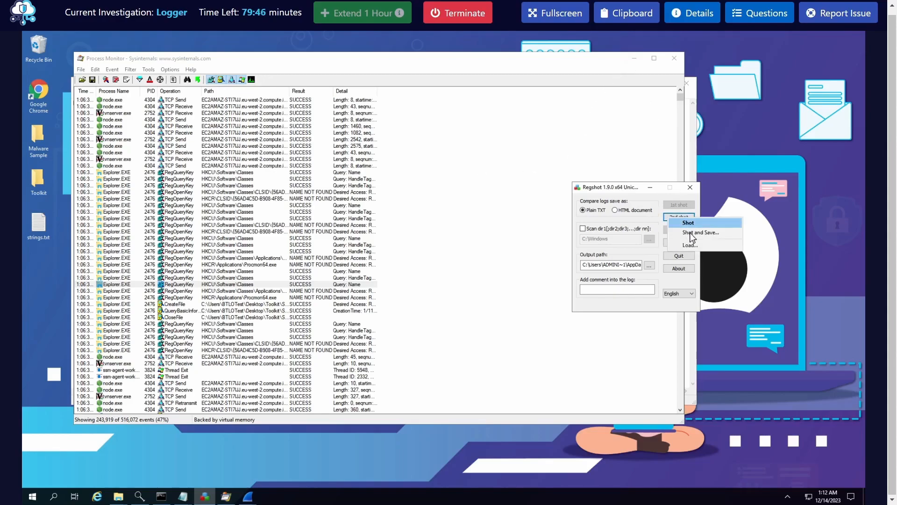
pyautogui.click(690, 232)
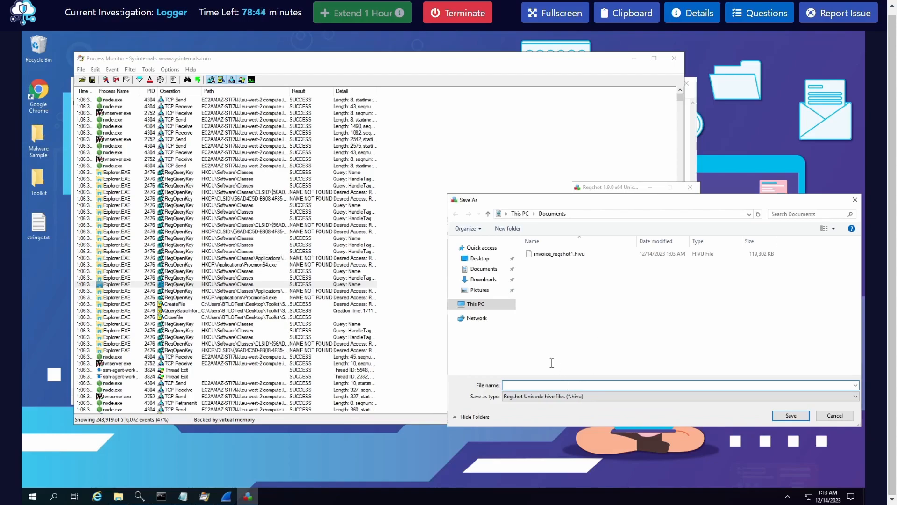
pyautogui.click(573, 254)
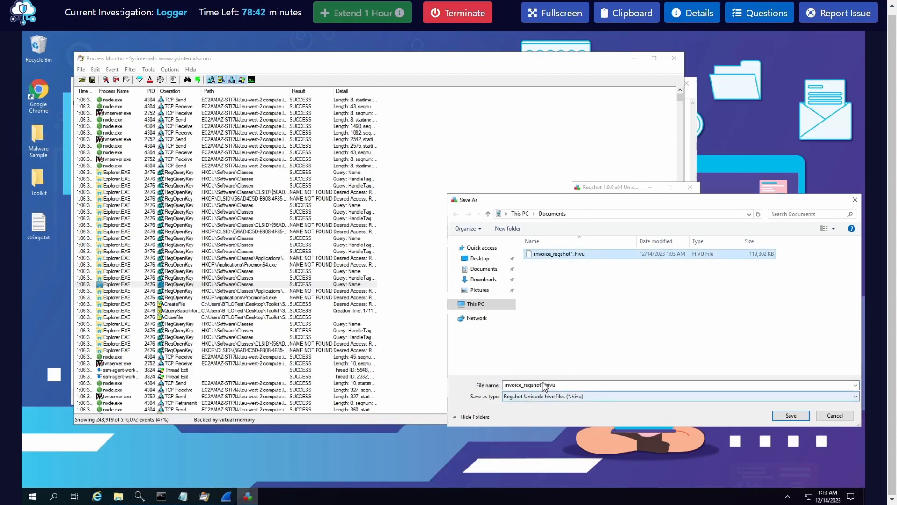
pyautogui.click(551, 385)
pyautogui.click(542, 384)
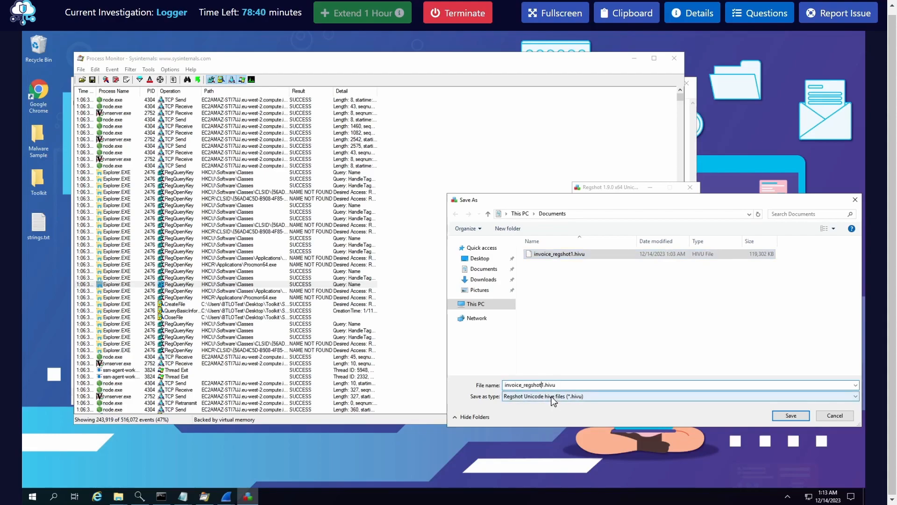
pyautogui.press('BackSpace')
pyautogui.write('2')
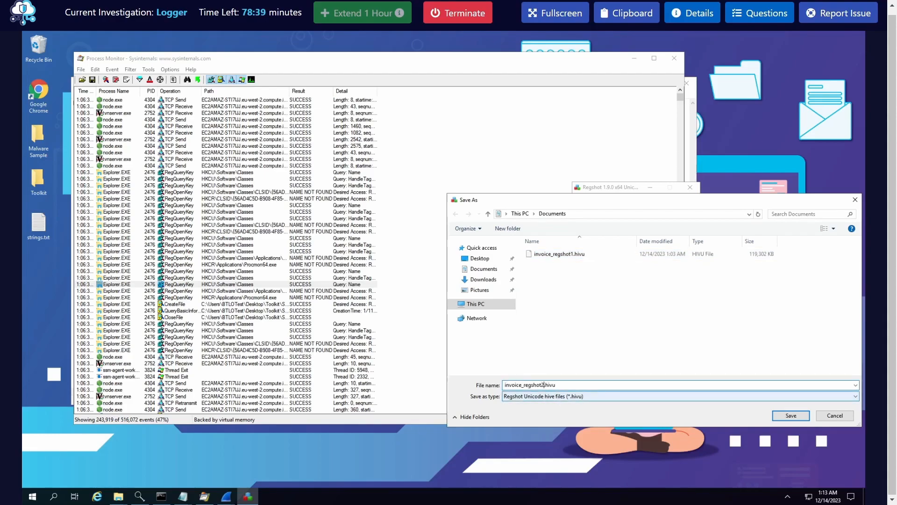
pyautogui.click(793, 416)
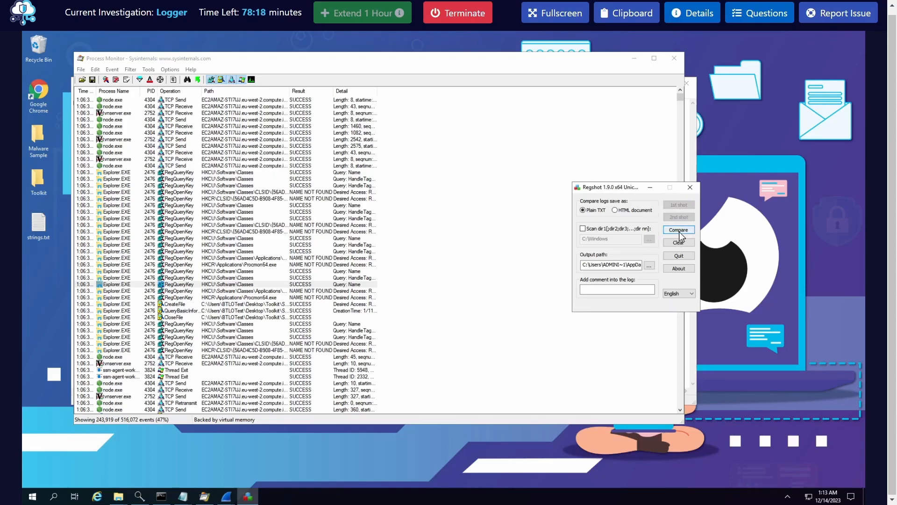
pyautogui.click(679, 230)
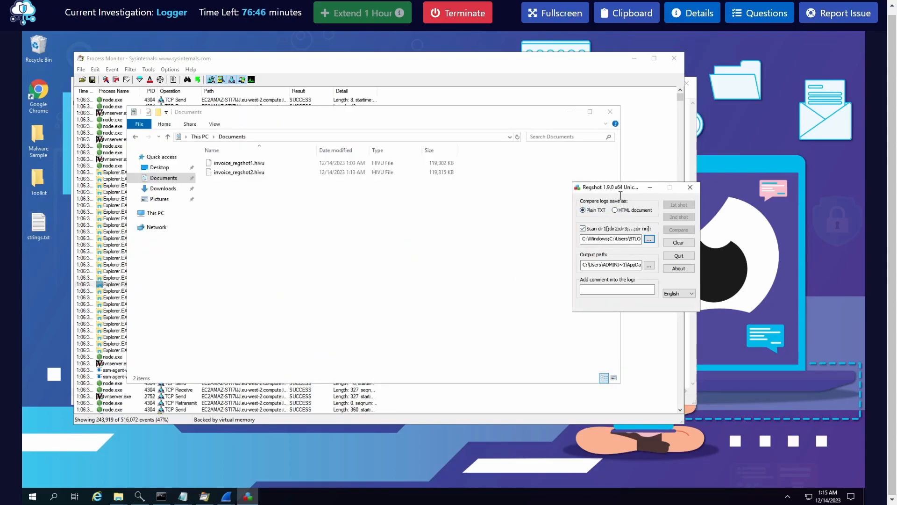
# Clear only the second shot in Regshot and retake it without saving it to a file
pyautogui.moveTo(619, 189); pyautogui.dragTo(543, 209)
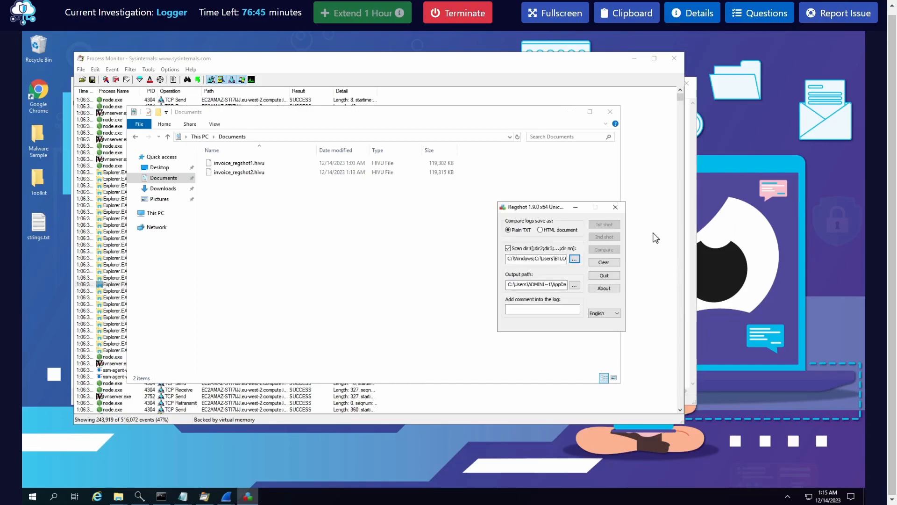
pyautogui.click(613, 263)
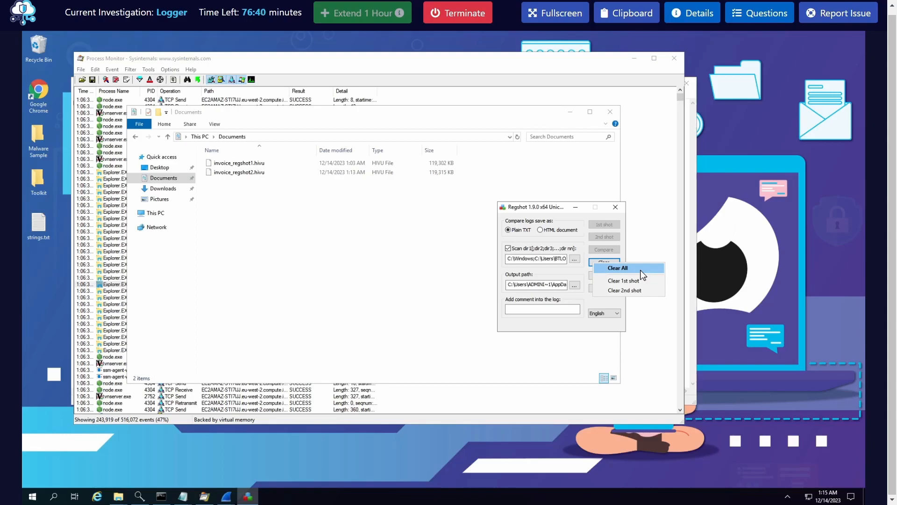
pyautogui.click(627, 260)
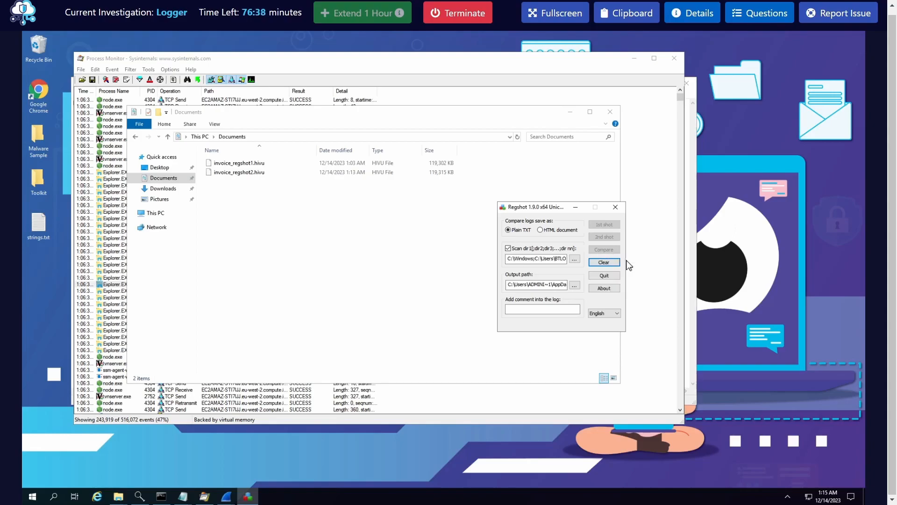
pyautogui.click(613, 264)
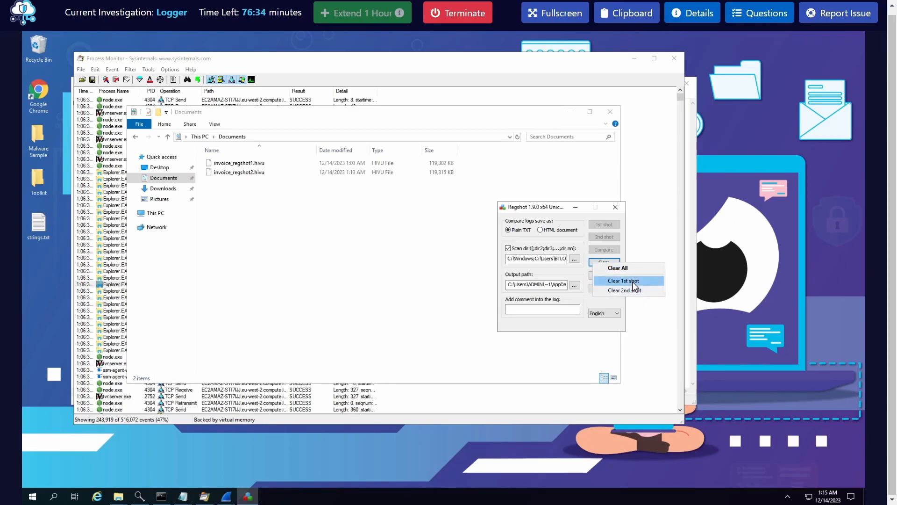
pyautogui.click(632, 289)
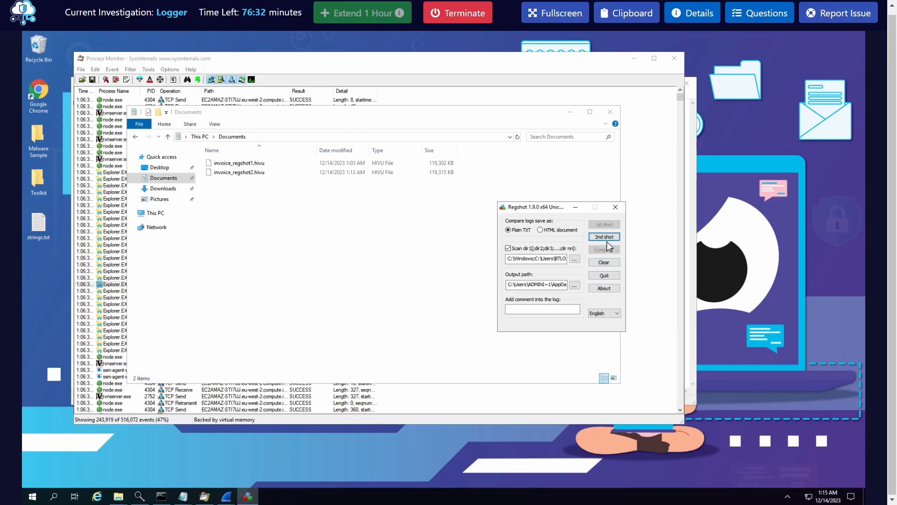
pyautogui.click(606, 238)
pyautogui.click(620, 242)
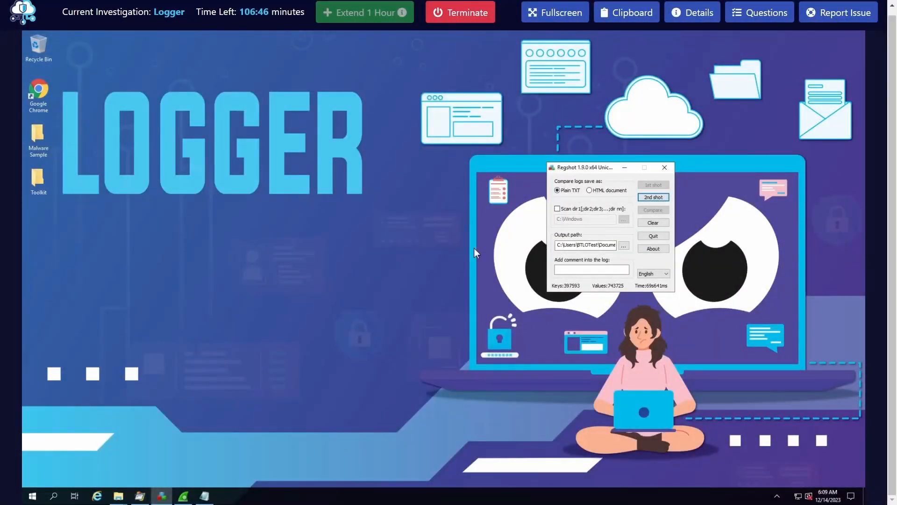
# Take the second Regshot snapshot in the fresh Logger lab session, without saving it to a file
pyautogui.moveTo(575, 171); pyautogui.dragTo(571, 172)
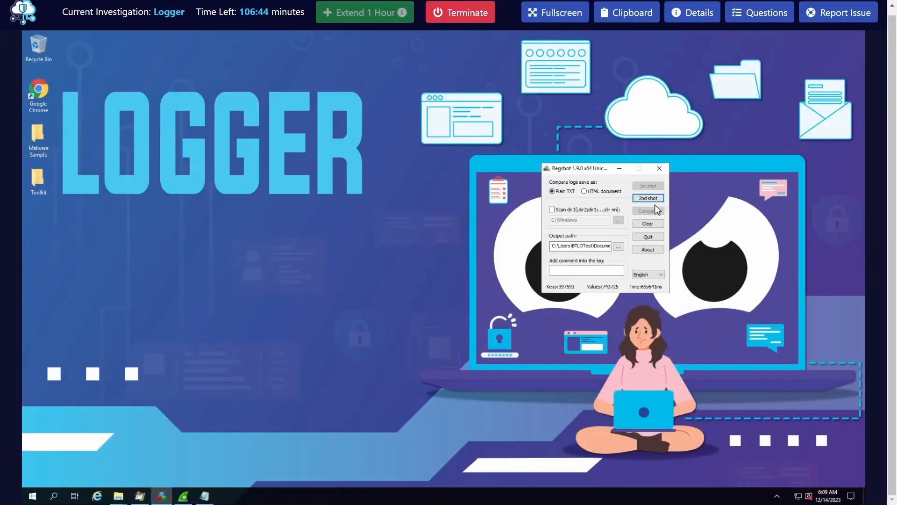
pyautogui.click(654, 199)
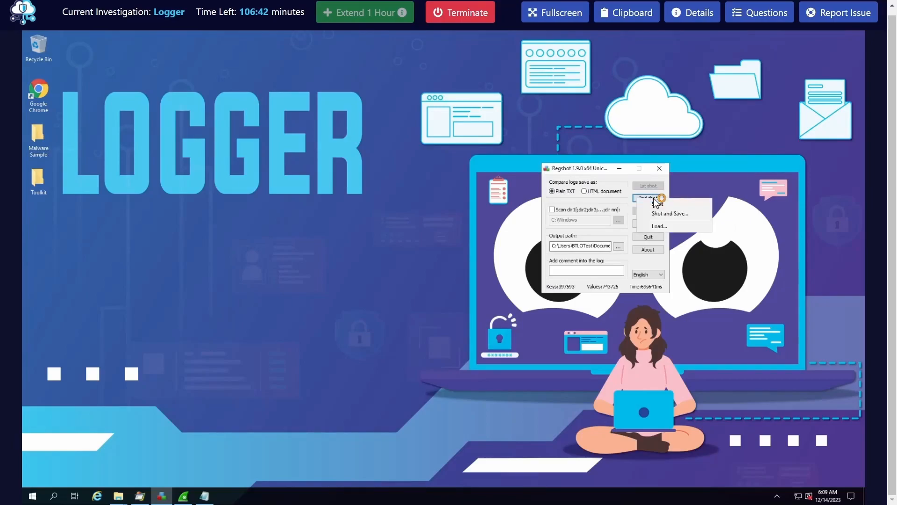
pyautogui.click(660, 204)
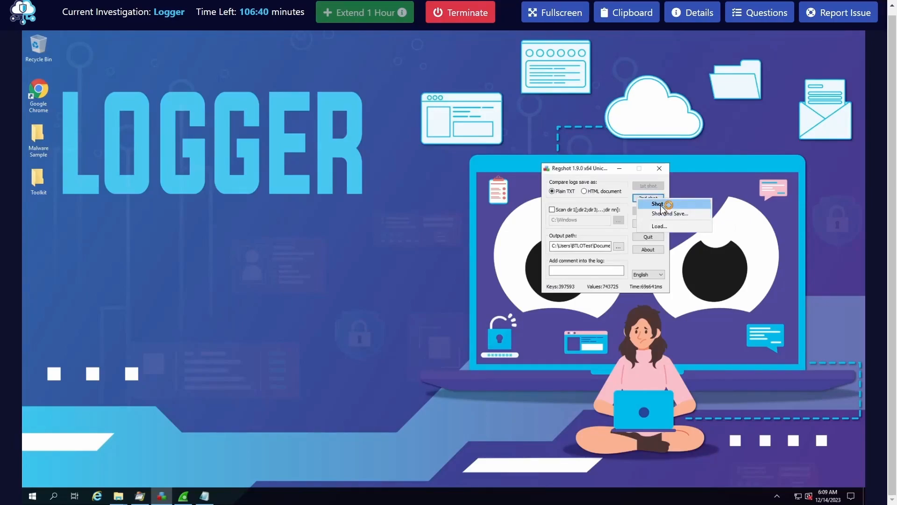
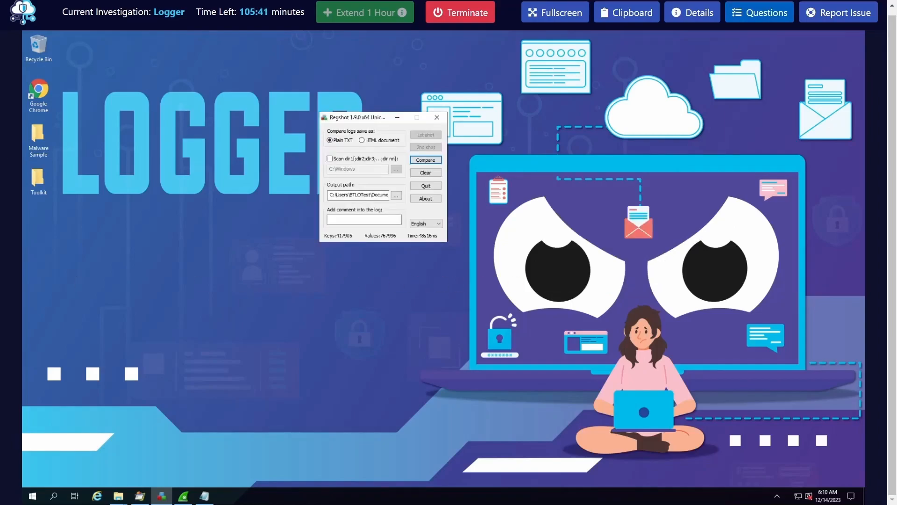
# Compare the two Regshot snapshots and check the lab questions on the imitated system process and registry persistence
pyautogui.click(425, 161)
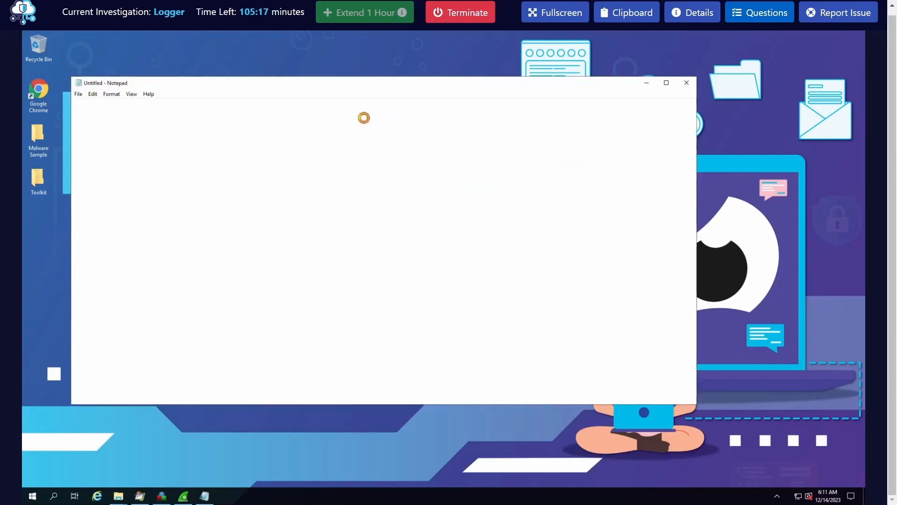
pyautogui.click(347, 213)
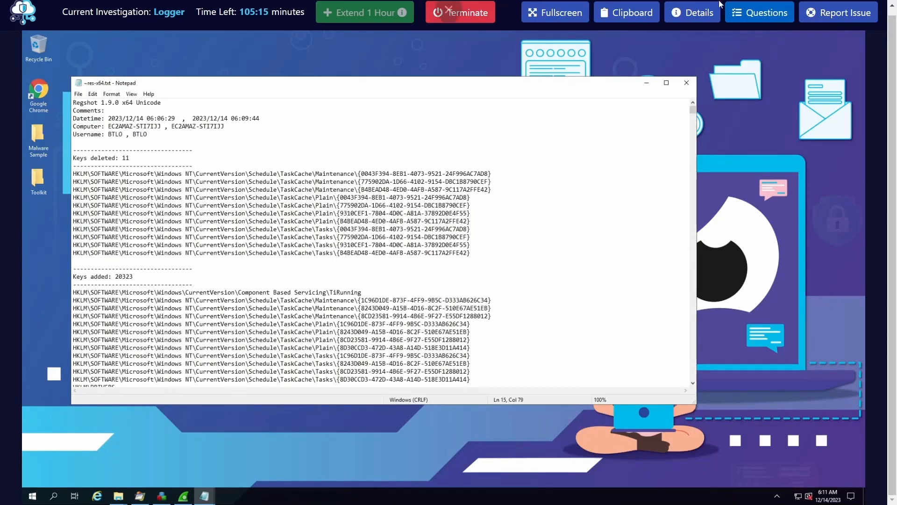
pyautogui.click(742, 15)
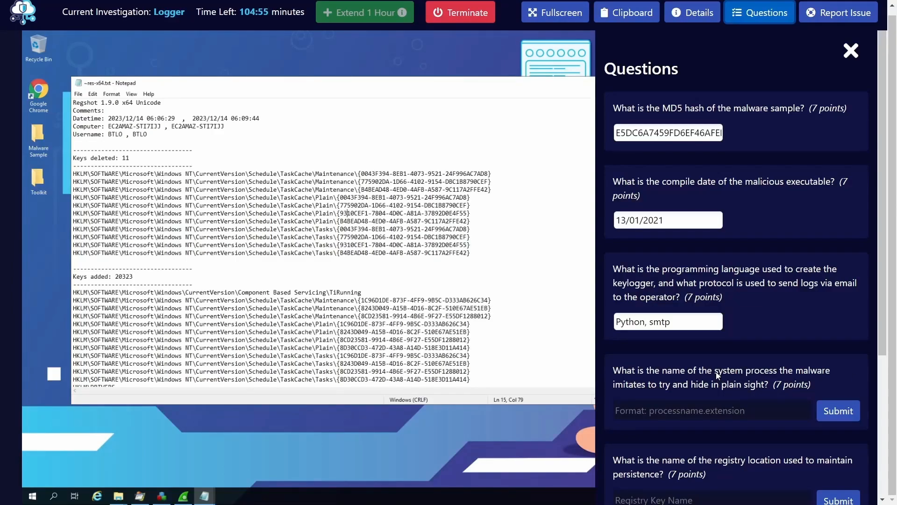
pyautogui.click(752, 13)
pyautogui.click(357, 237)
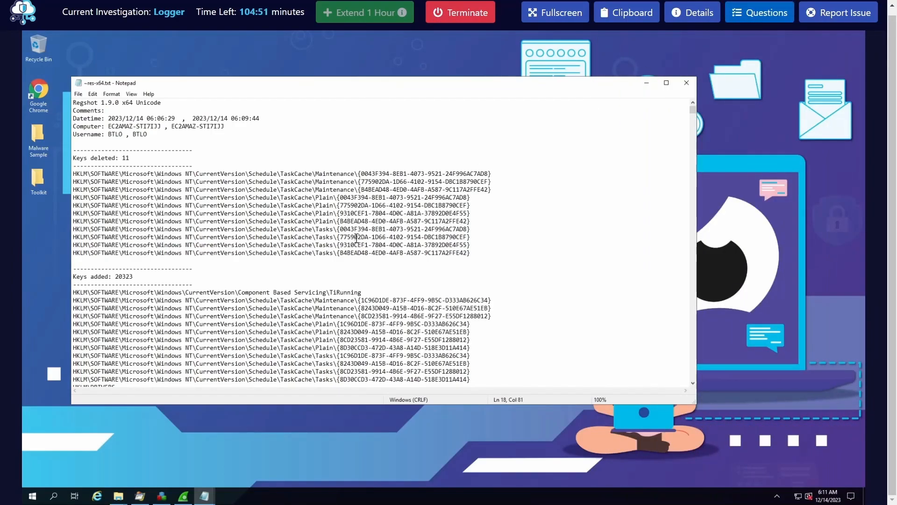
# Search the Regshot report for .exe, stepping through the matches to the entry under the CurrentVersion Run key
pyautogui.hotkey('ctrl', 'f')
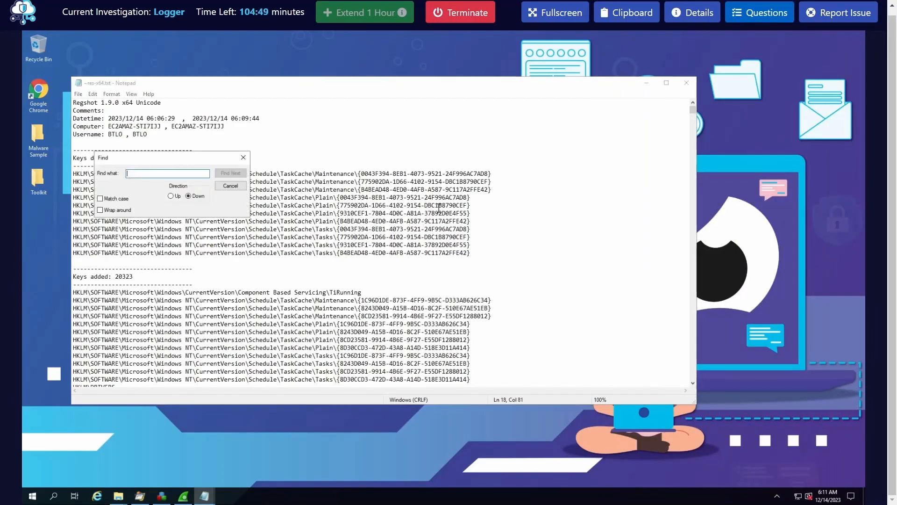
pyautogui.write('.exe')
pyautogui.click(234, 173)
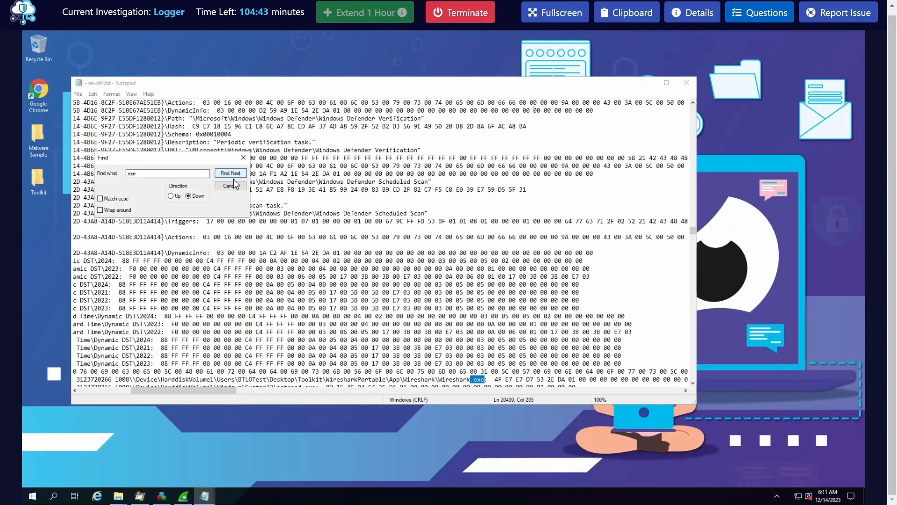
pyautogui.click(234, 176)
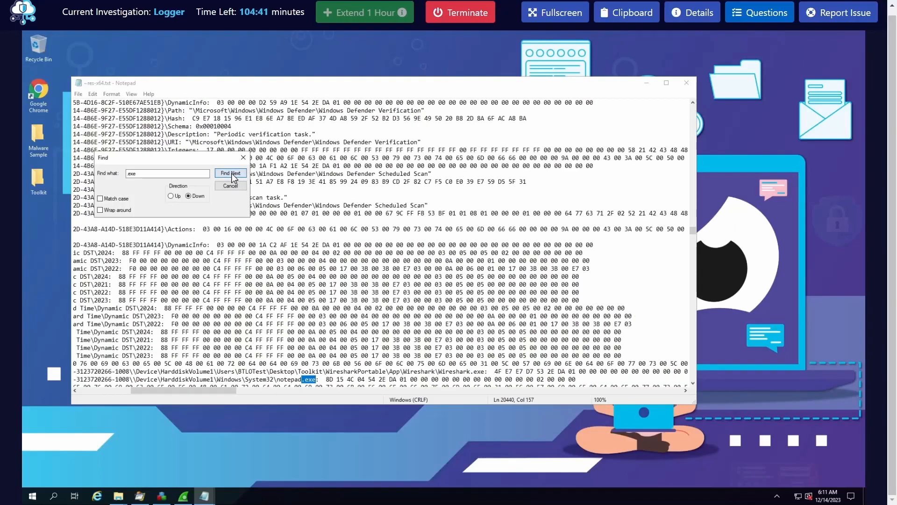
pyautogui.click(231, 172)
pyautogui.click(231, 173)
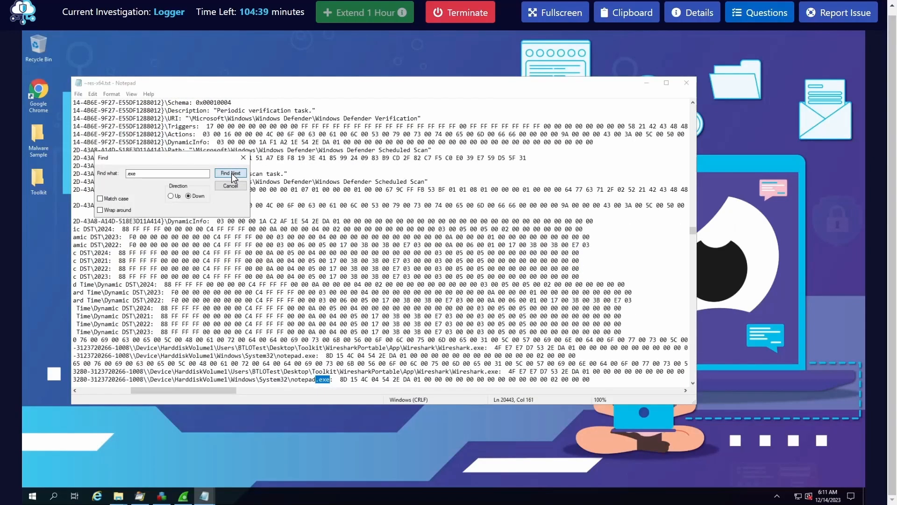
pyautogui.click(231, 173)
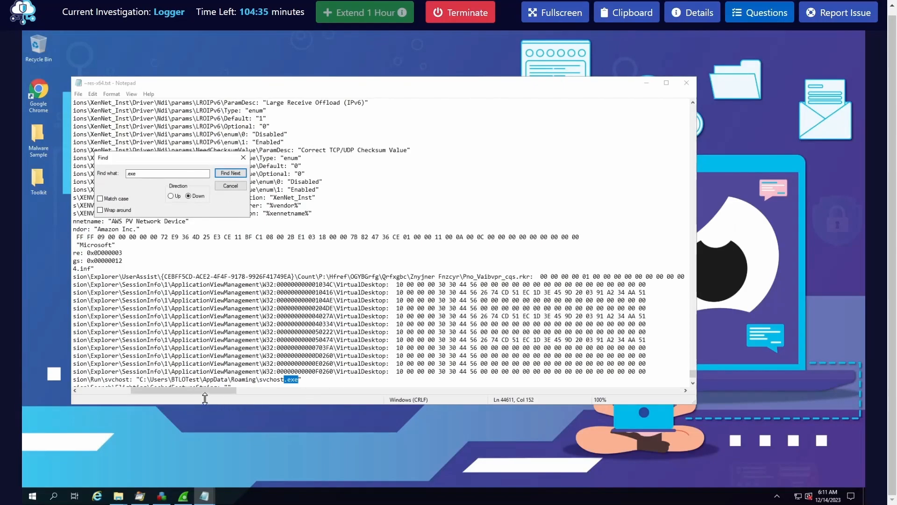
# Examine the full Run key entry, including its value name and the executable file it points to
pyautogui.moveTo(206, 390); pyautogui.dragTo(114, 391)
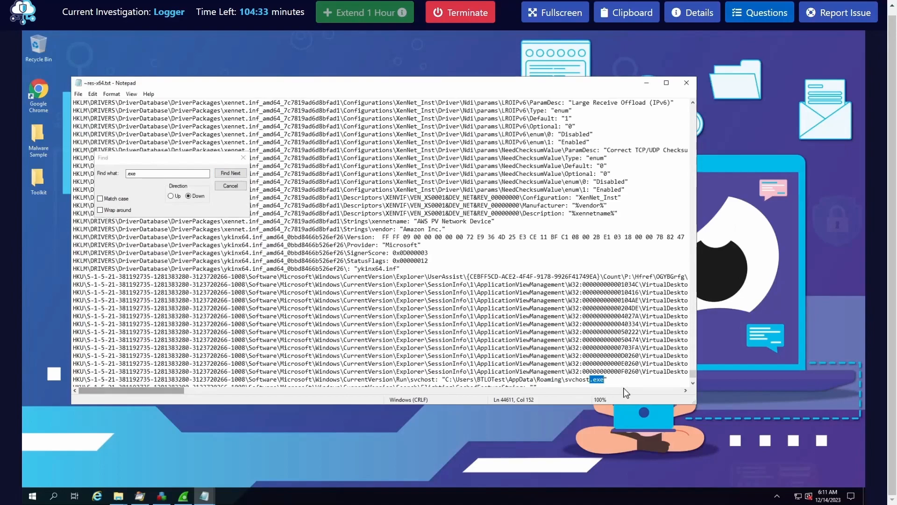
pyautogui.scroll(-1, 579, 335)
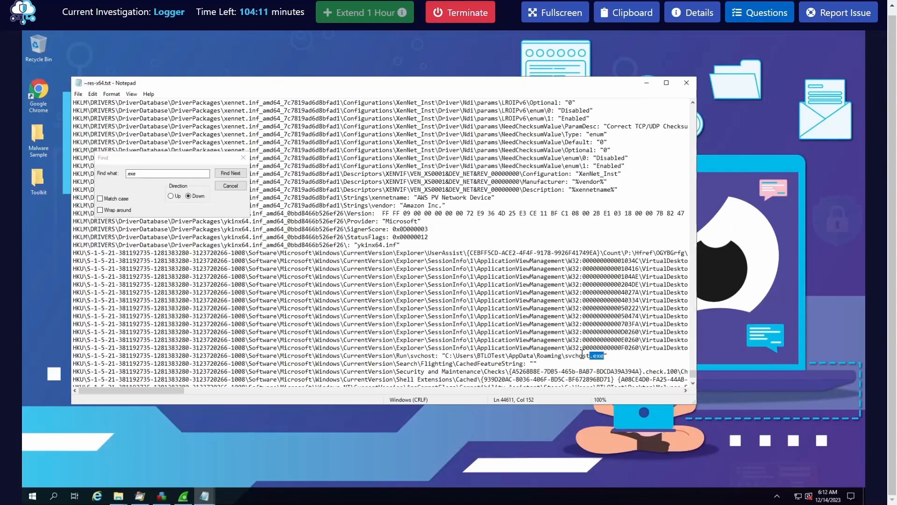
pyautogui.click(604, 357)
pyautogui.moveTo(604, 357); pyautogui.dragTo(568, 357)
pyautogui.click(569, 357)
pyautogui.moveTo(567, 357); pyautogui.dragTo(603, 357)
pyautogui.click(582, 357)
pyautogui.doubleClick(413, 357)
pyautogui.click(481, 357)
# Examine the folder path of the executable in the Run key entry, from the drive down to the file name
pyautogui.moveTo(445, 356); pyautogui.dragTo(565, 357)
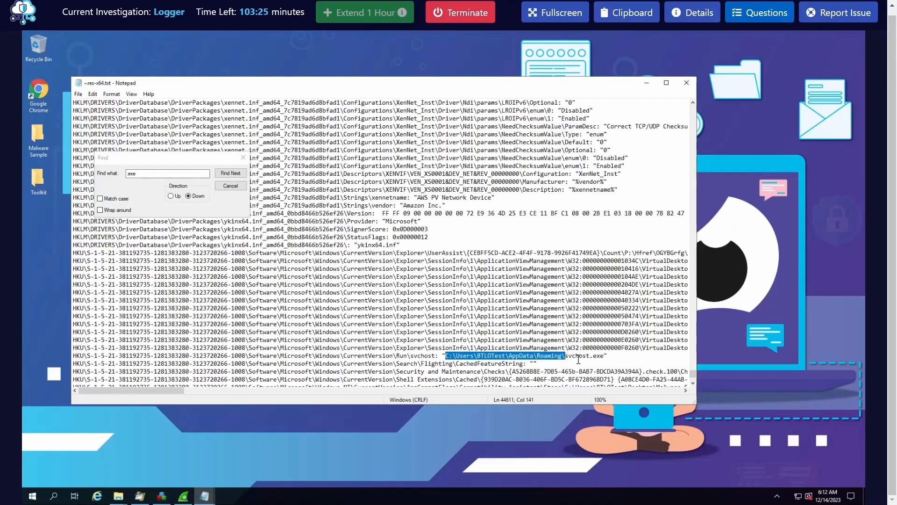
pyautogui.click(580, 357)
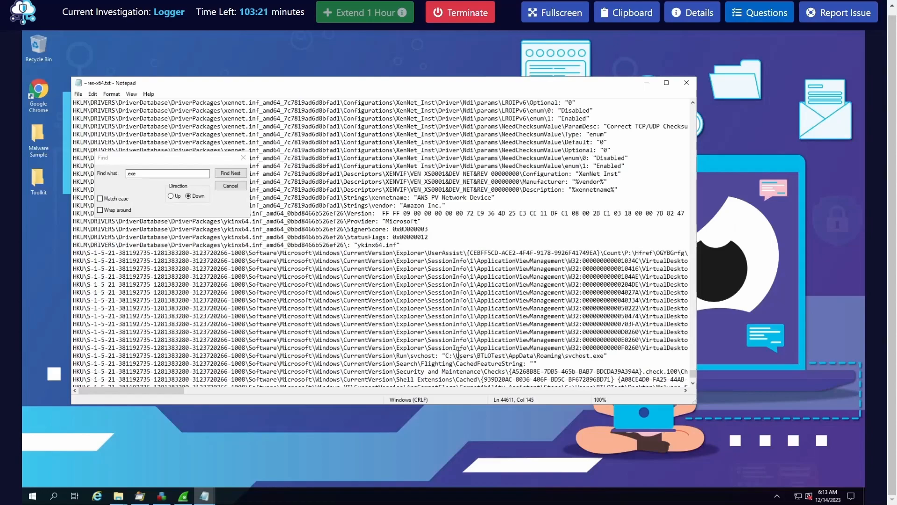
pyautogui.doubleClick(461, 357)
pyautogui.doubleClick(493, 356)
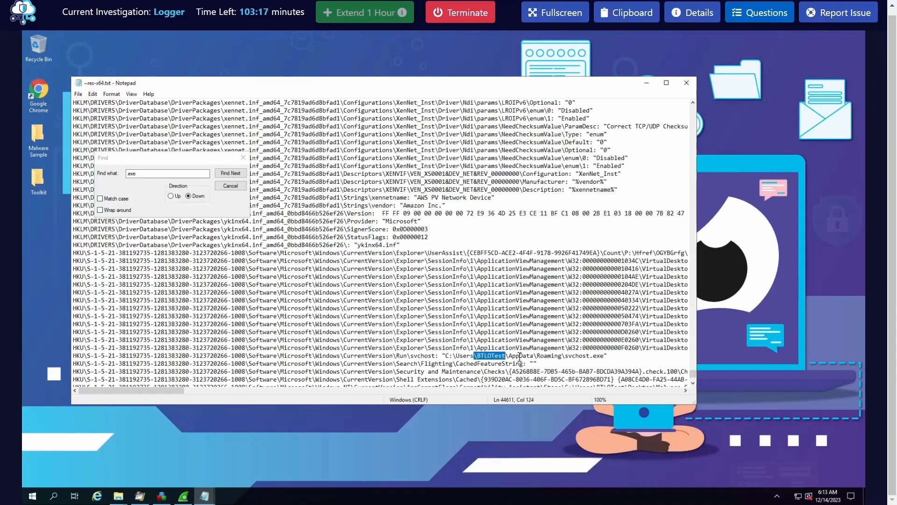
pyautogui.click(520, 356)
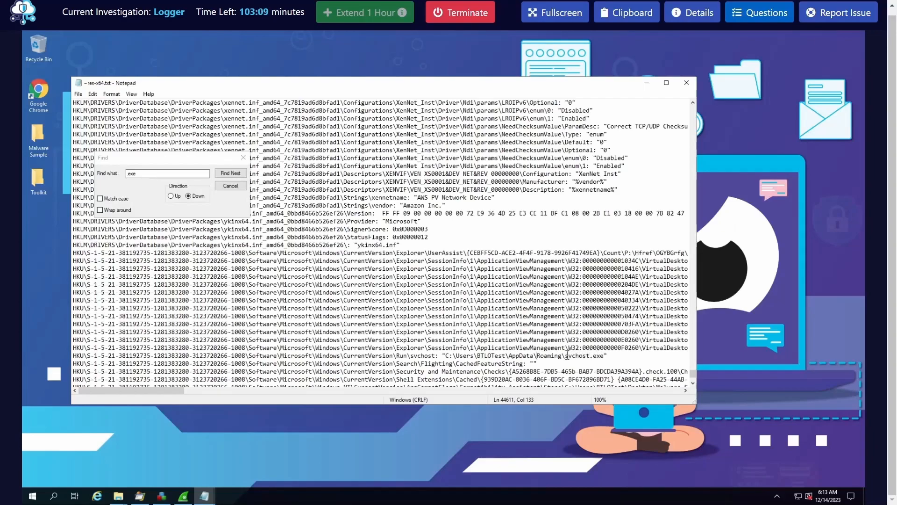
pyautogui.moveTo(573, 356); pyautogui.dragTo(604, 358)
pyautogui.click(560, 358)
pyautogui.moveTo(446, 358); pyautogui.dragTo(556, 357)
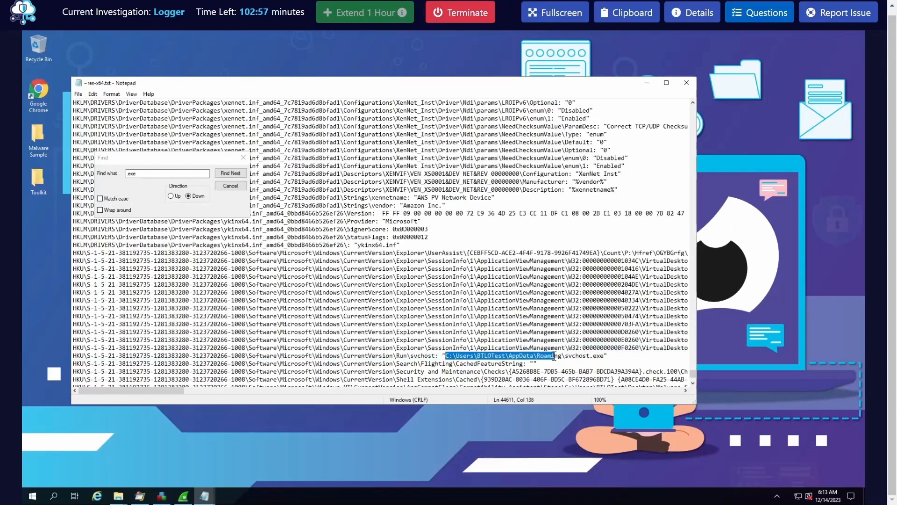
pyautogui.click(553, 356)
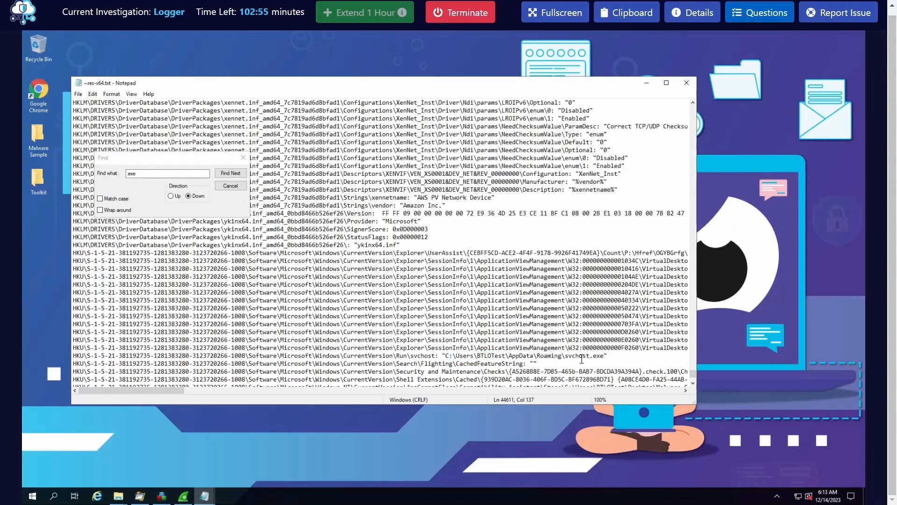
# Submit svchost.exe as the answer to the question about the system process the malware imitates
pyautogui.click(760, 12)
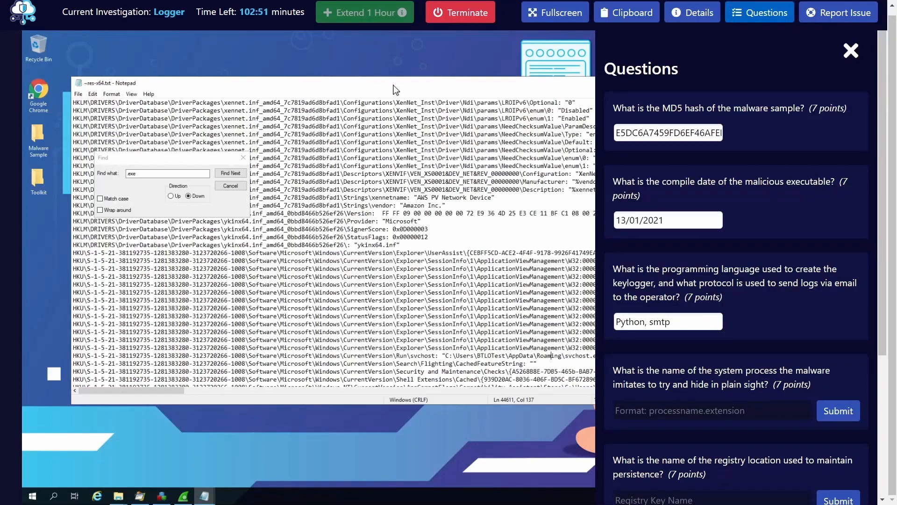
pyautogui.moveTo(393, 88); pyautogui.dragTo(331, 87)
pyautogui.click(697, 411)
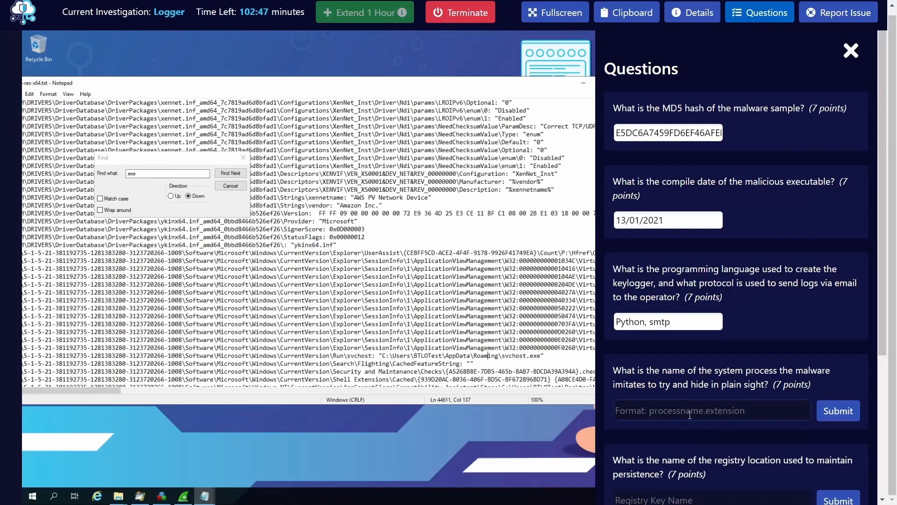
pyautogui.write('sv')
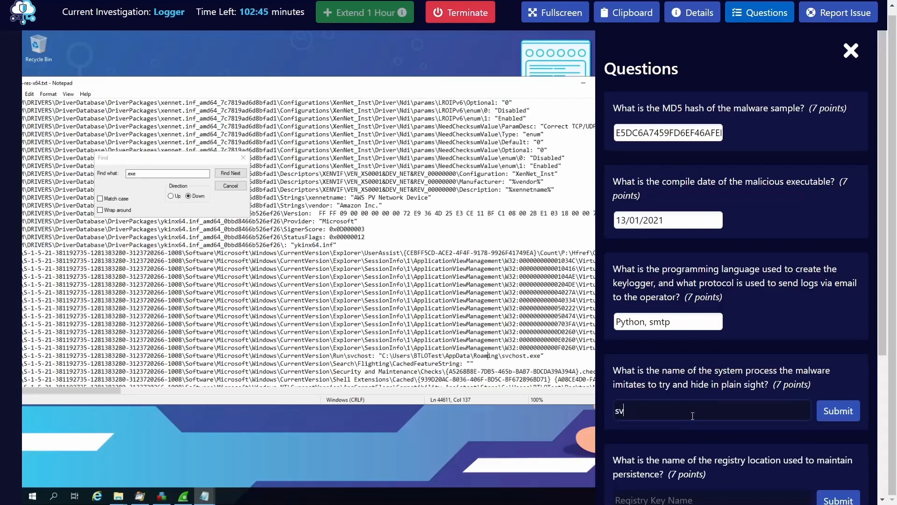
pyautogui.write('chost.exe')
pyautogui.click(825, 406)
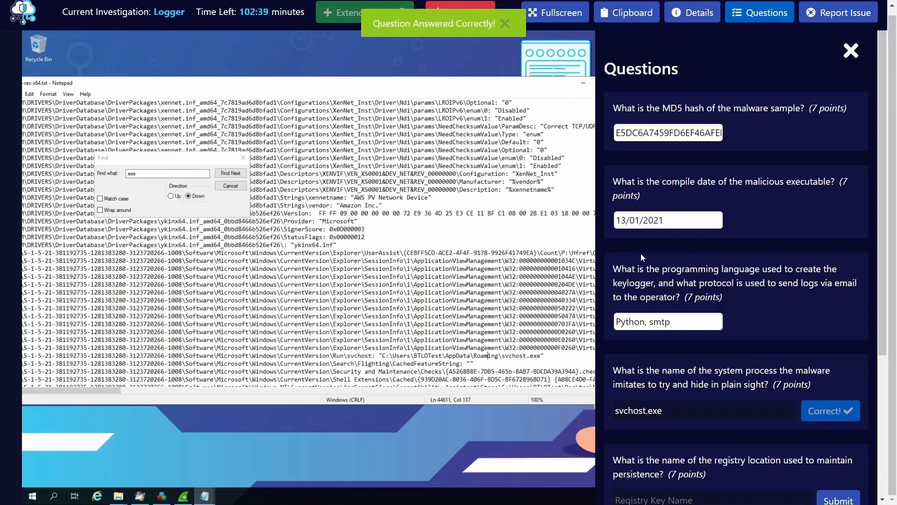
# Read the registry persistence question and inspect the svchost entry's data and key path in the report
pyautogui.scroll(-3, 727, 430)
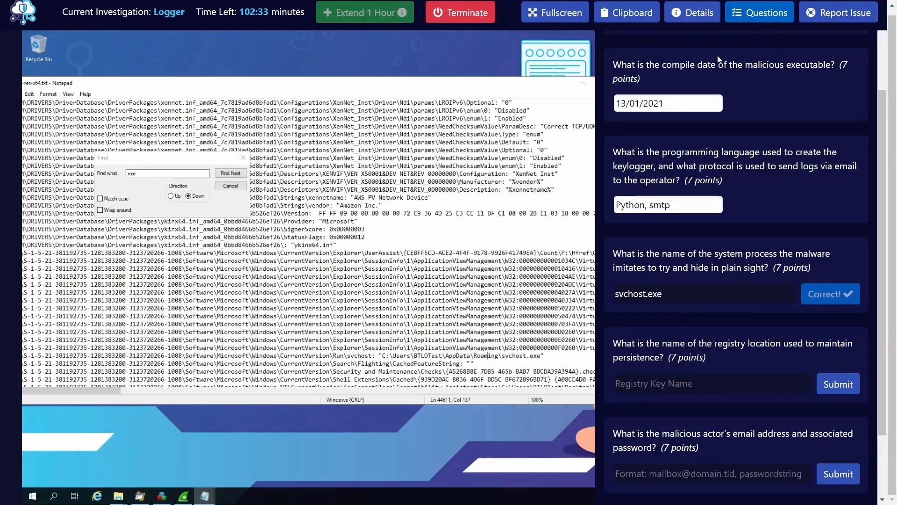
pyautogui.click(760, 21)
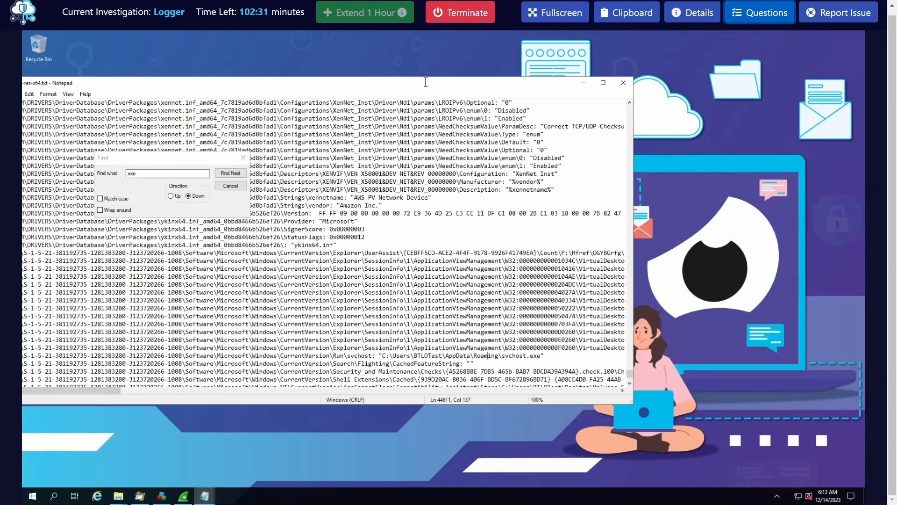
pyautogui.moveTo(433, 86); pyautogui.dragTo(509, 75)
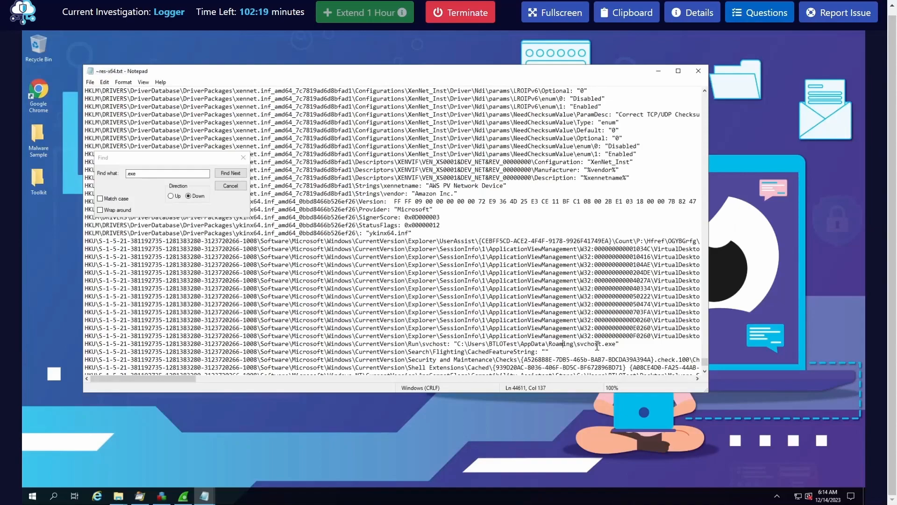
pyautogui.moveTo(619, 345); pyautogui.dragTo(465, 344)
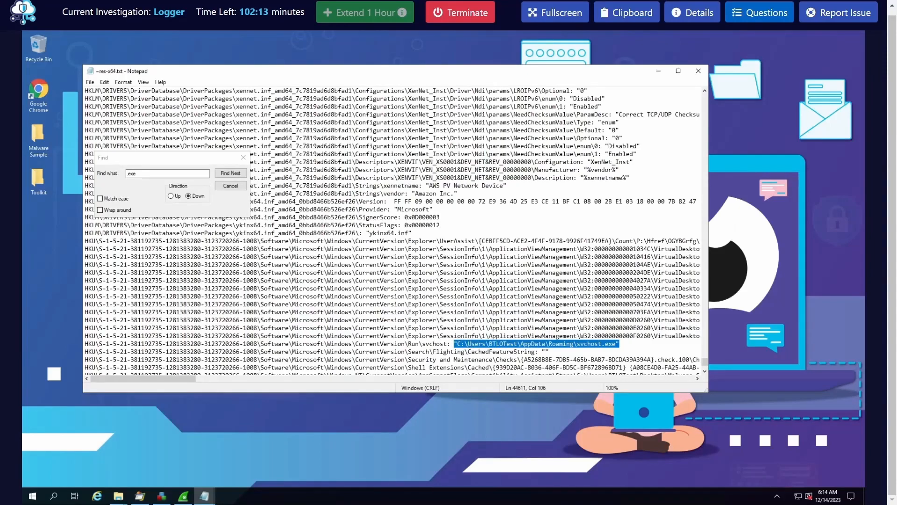
pyautogui.click(449, 344)
pyautogui.moveTo(430, 343); pyautogui.dragTo(259, 344)
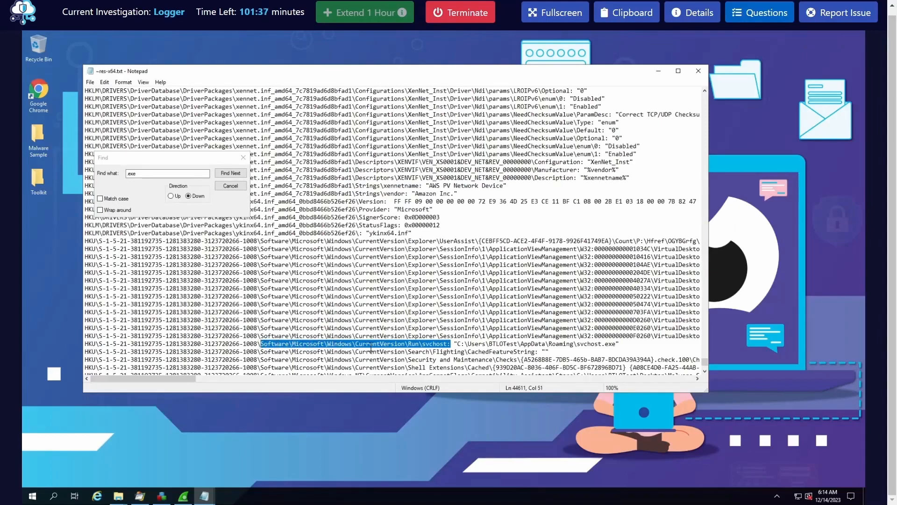
pyautogui.click(437, 343)
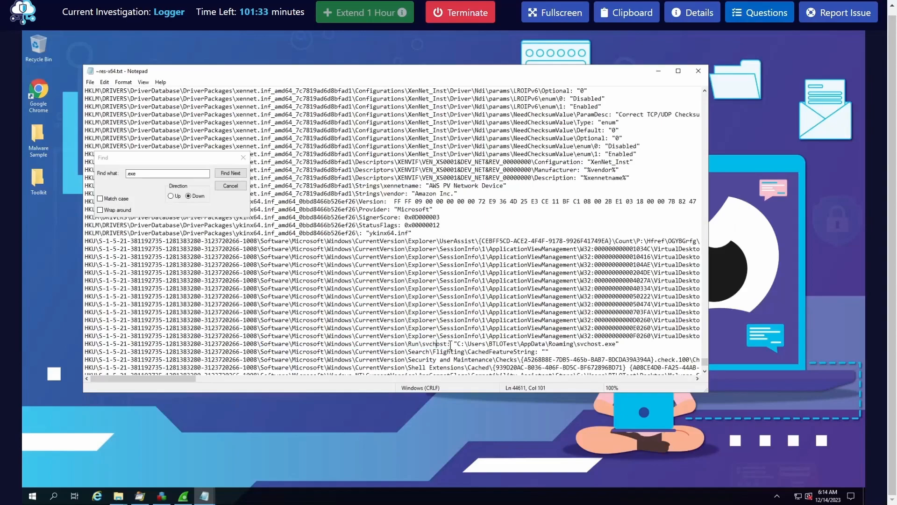
# Recheck the registry persistence question and single out the Run key name in the svchost entry
pyautogui.click(752, 14)
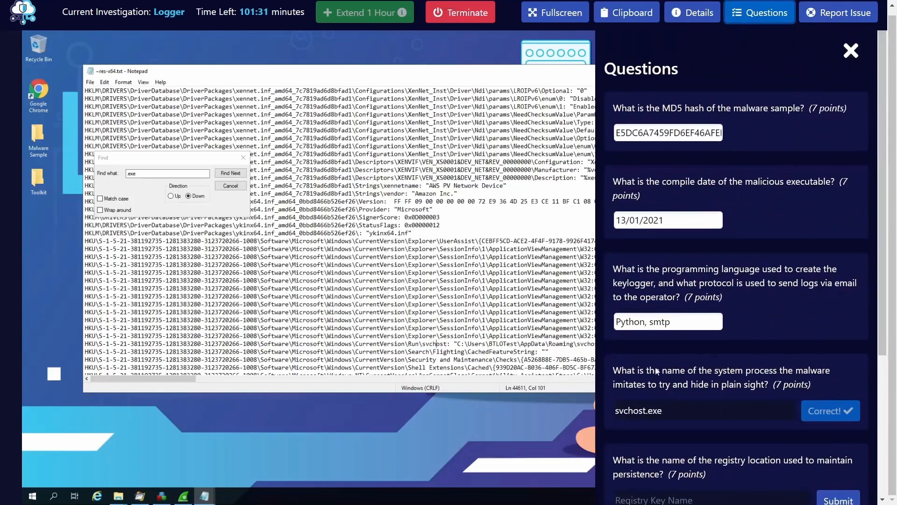
pyautogui.scroll(-3, 747, 380)
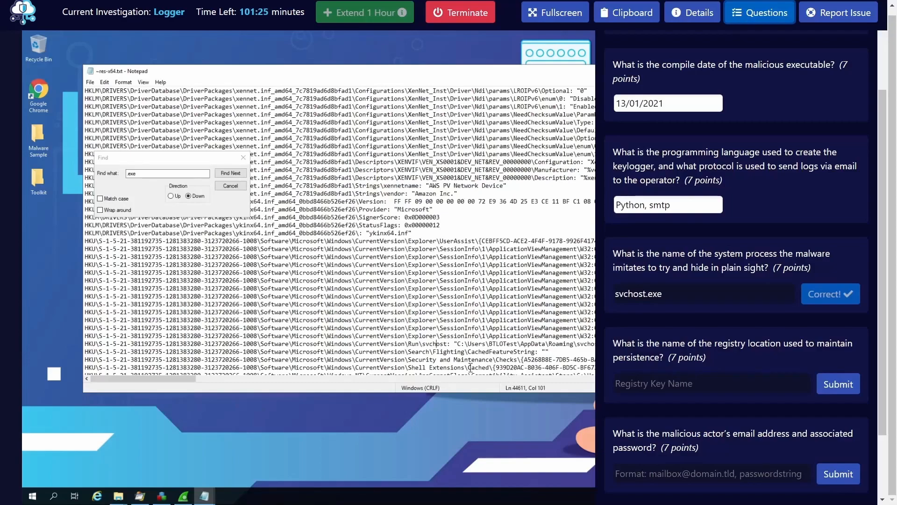
pyautogui.click(414, 343)
pyautogui.click(757, 19)
pyautogui.doubleClick(414, 336)
pyautogui.doubleClick(418, 344)
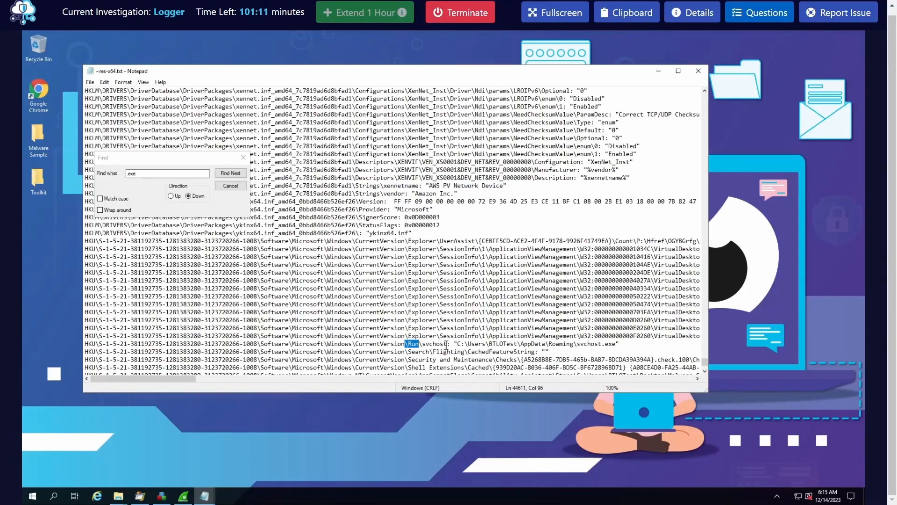
# Copy the key path \Software\Microsoft\Windows\CurrentVersion\Run\ from the svchost entry in the report
pyautogui.moveTo(447, 344); pyautogui.dragTo(262, 346)
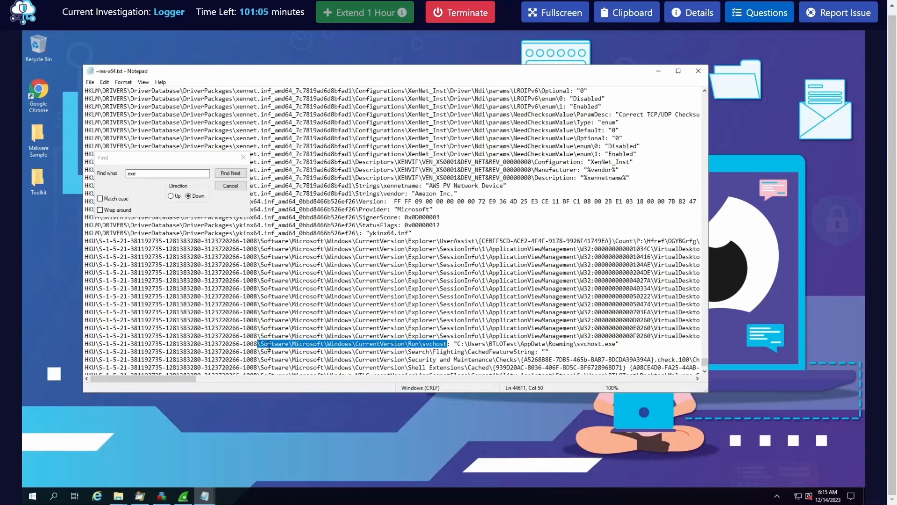
pyautogui.click(268, 346)
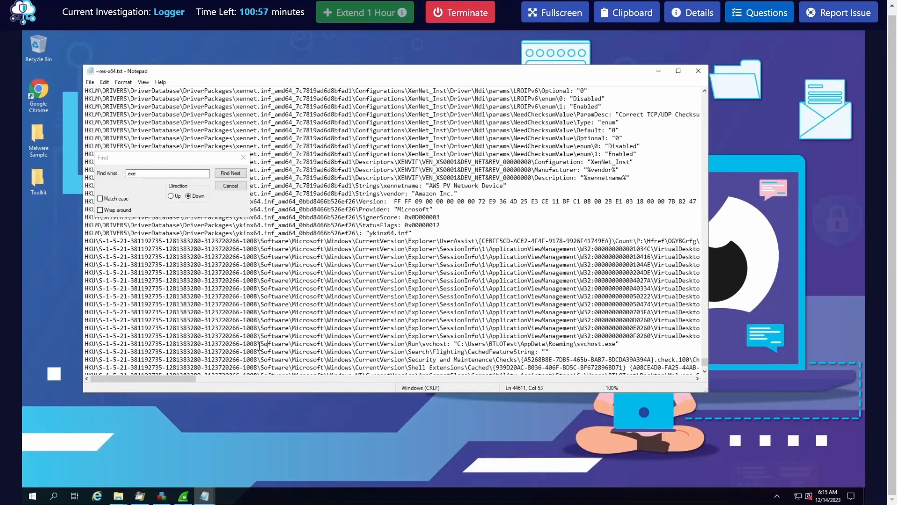
pyautogui.moveTo(260, 346); pyautogui.dragTo(420, 344)
pyautogui.click(381, 345)
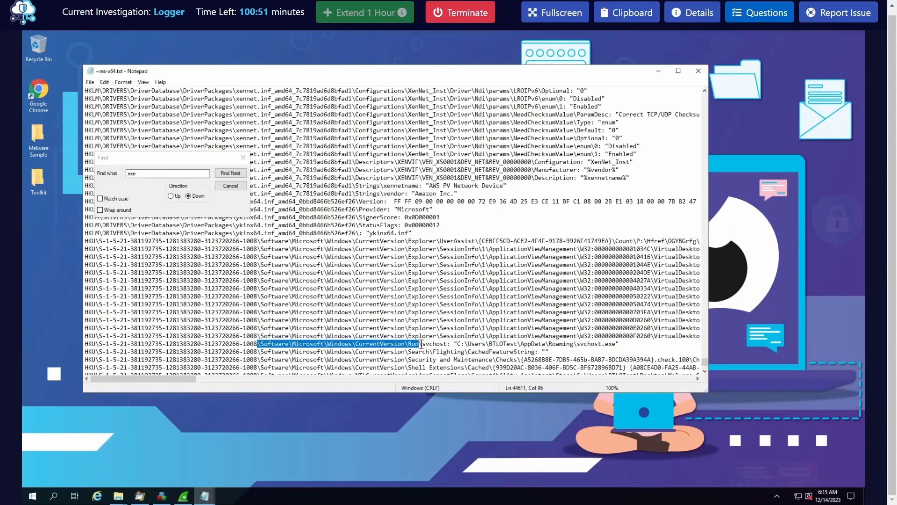
pyautogui.rightClick(417, 345)
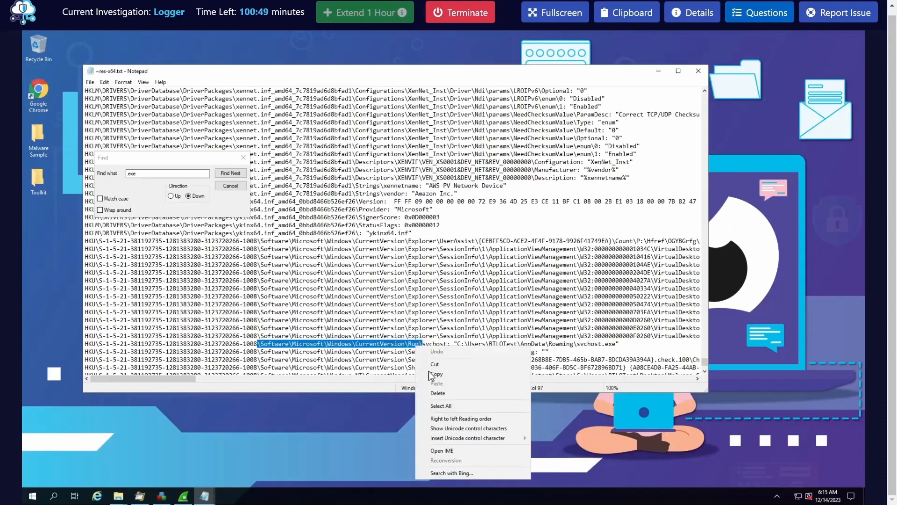
pyautogui.click(441, 373)
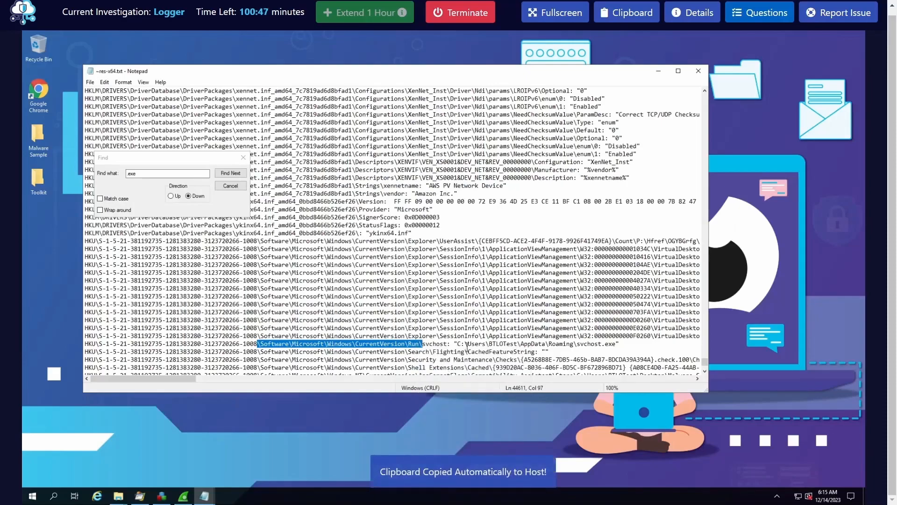
# Submit the copied path \Software\Microsoft\Windows\CurrentVersion\Run\ as the answer to the registry persistence question
pyautogui.click(757, 17)
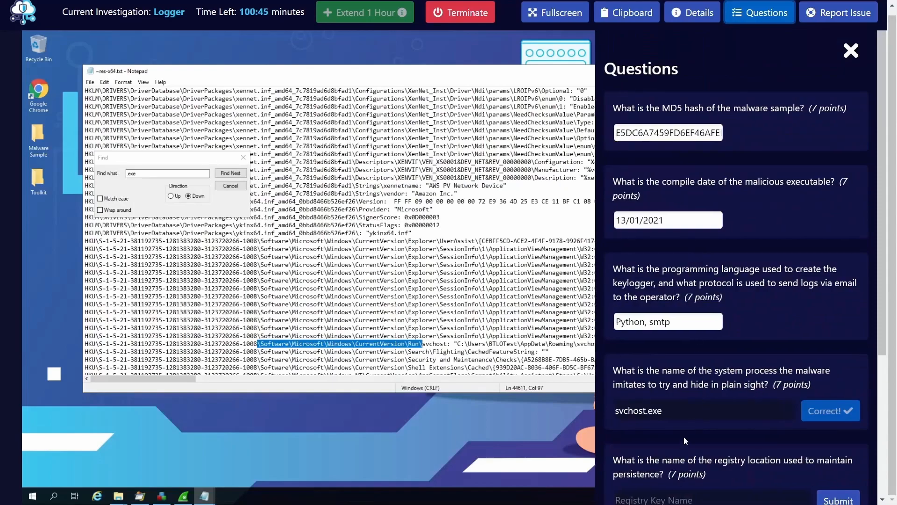
pyautogui.scroll(-1, 668, 436)
pyautogui.click(662, 443)
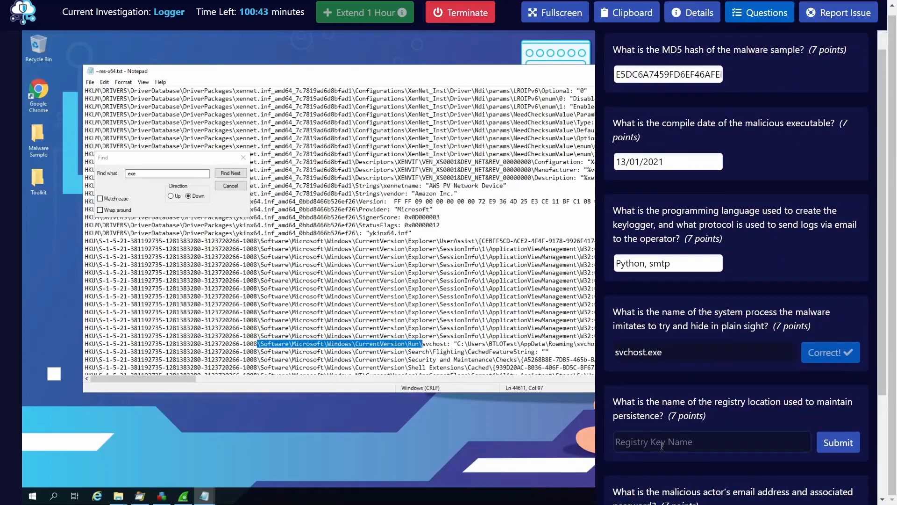
pyautogui.hotkey('ctrl', 'v')
pyautogui.click(836, 451)
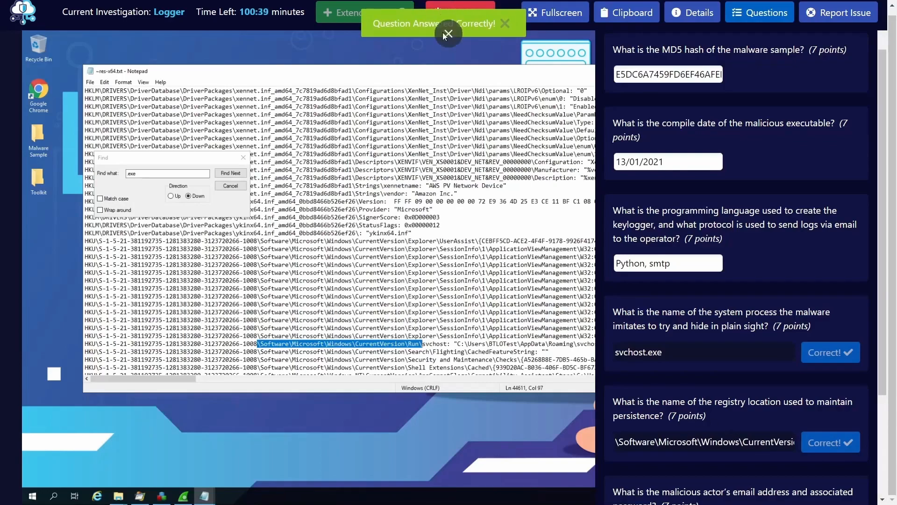
# Read the question about the malicious actor's email and password, and locate the Cab_Invoice_pdf.exe processes in an enlarged Process Explorer window
pyautogui.scroll(-3, 675, 379)
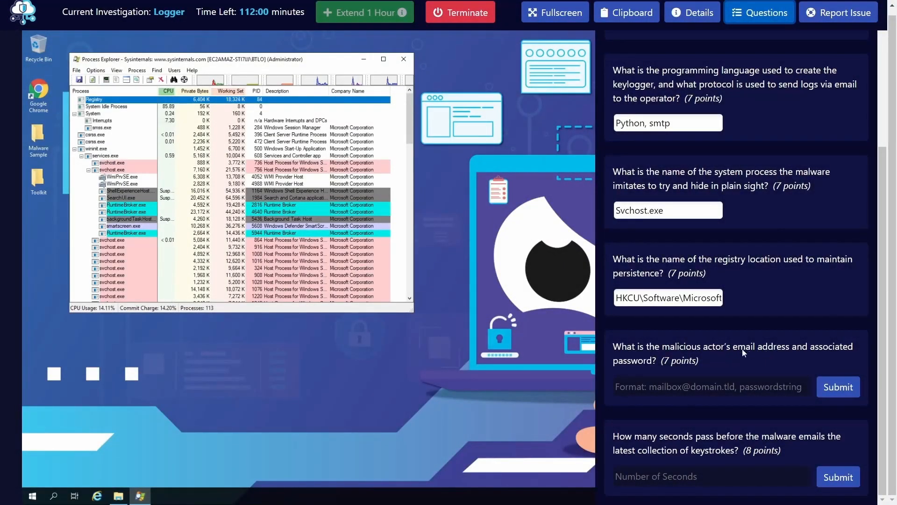
pyautogui.click(746, 18)
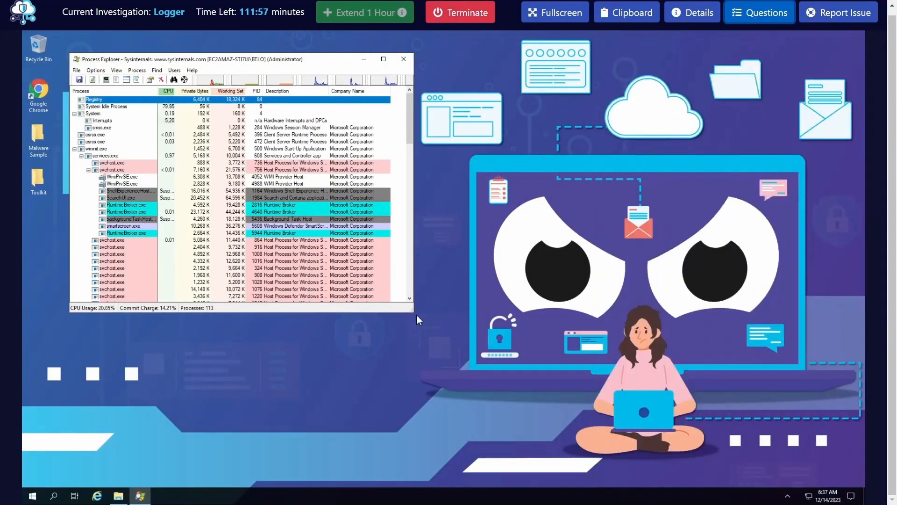
pyautogui.moveTo(414, 308); pyautogui.dragTo(641, 429)
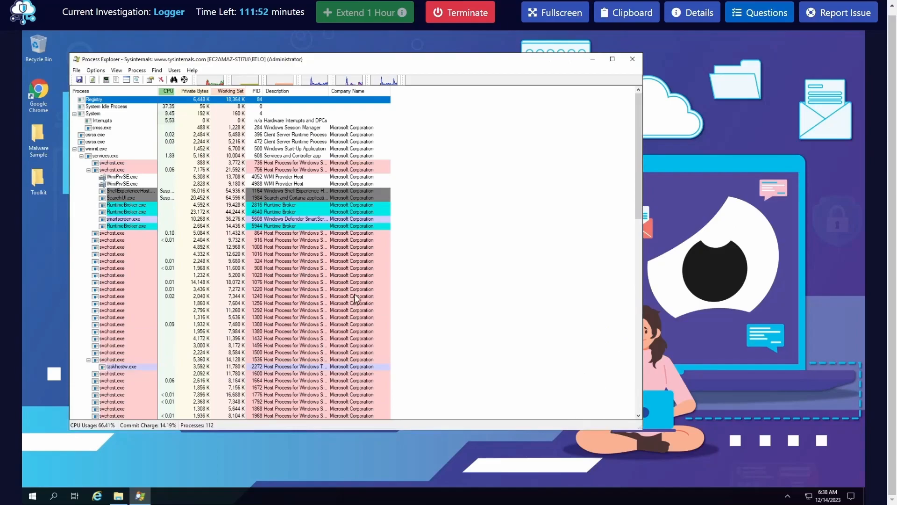
pyautogui.scroll(-1, 363, 312)
pyautogui.scroll(-15, 363, 312)
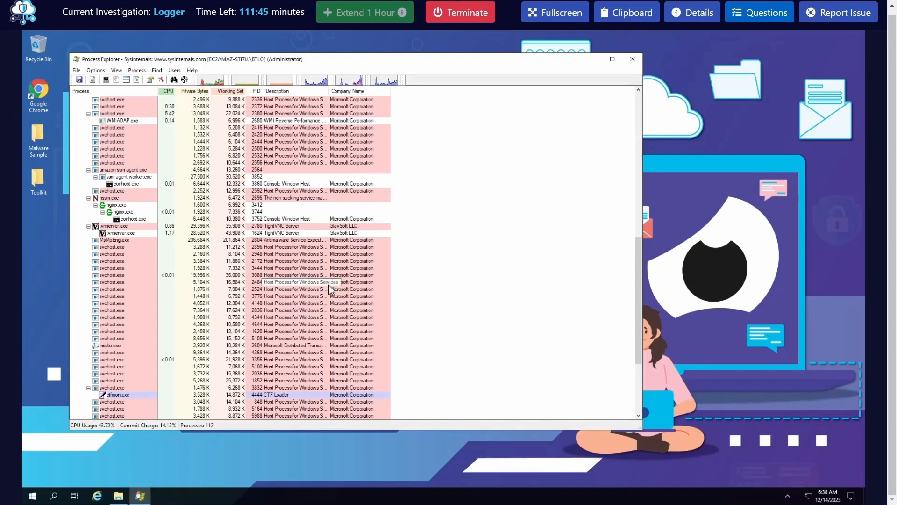
pyautogui.click(119, 494)
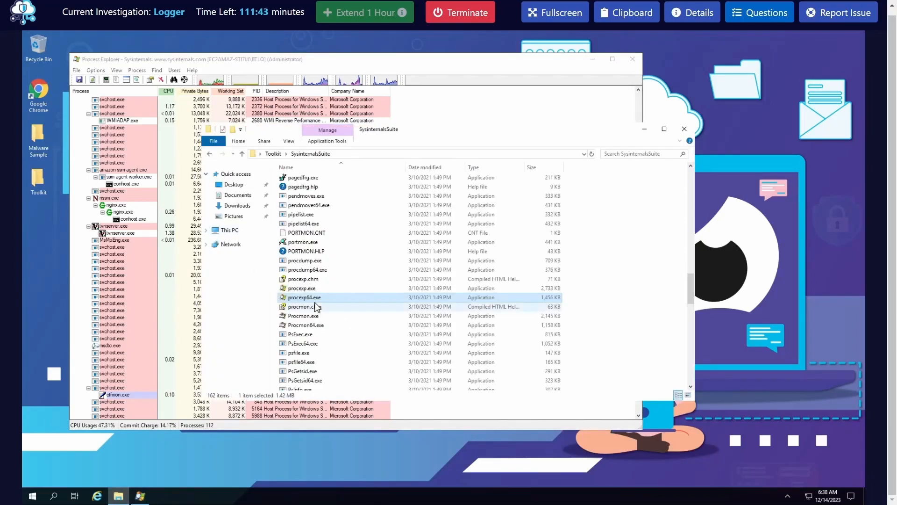
pyautogui.click(644, 129)
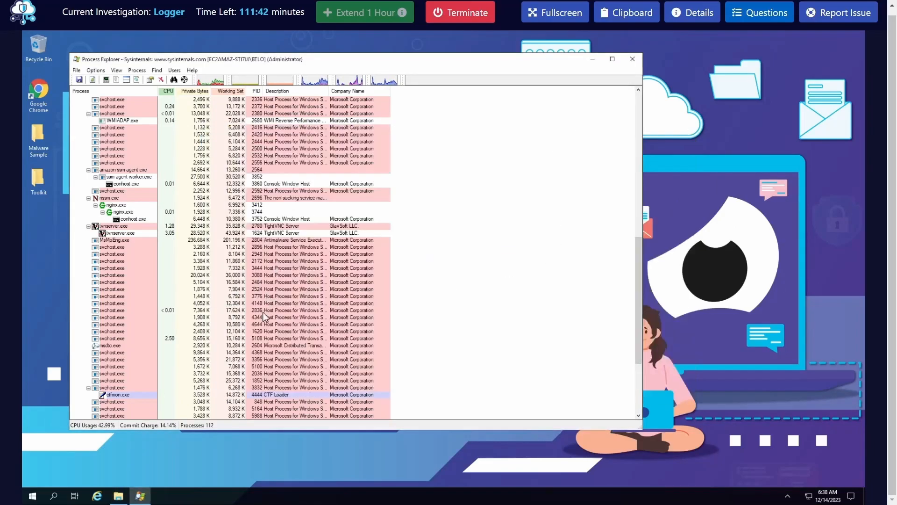
pyautogui.scroll(-6, 187, 360)
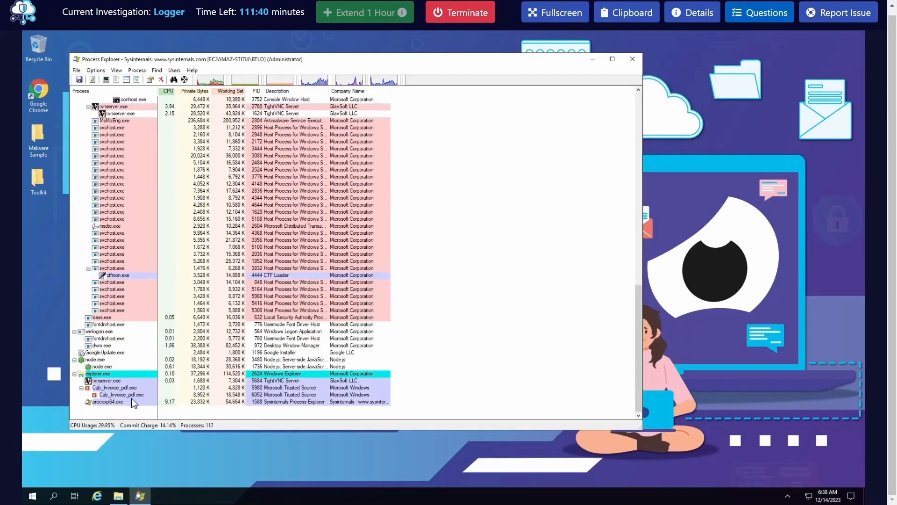
# Try to save a full dump of the child Cab_Invoice_pdf.exe process to the Desktop
pyautogui.click(123, 396)
pyautogui.rightClick(123, 397)
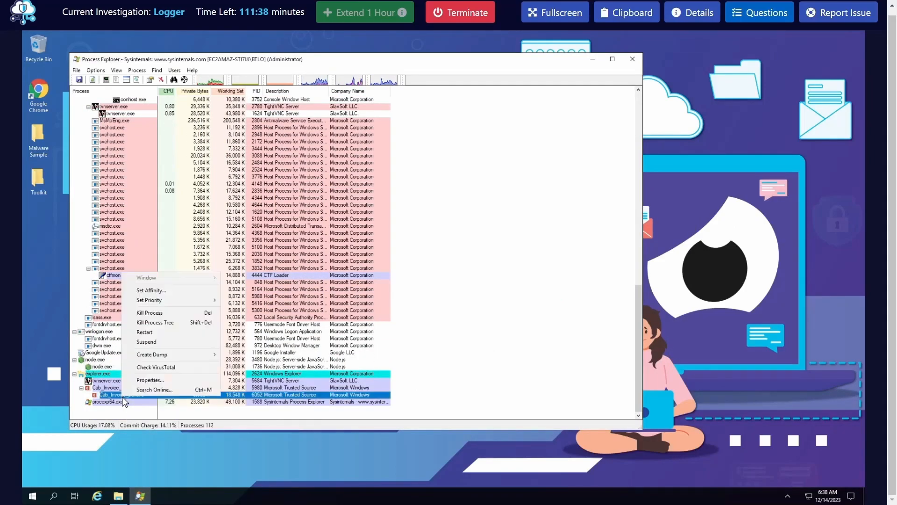
pyautogui.moveTo(176, 355)
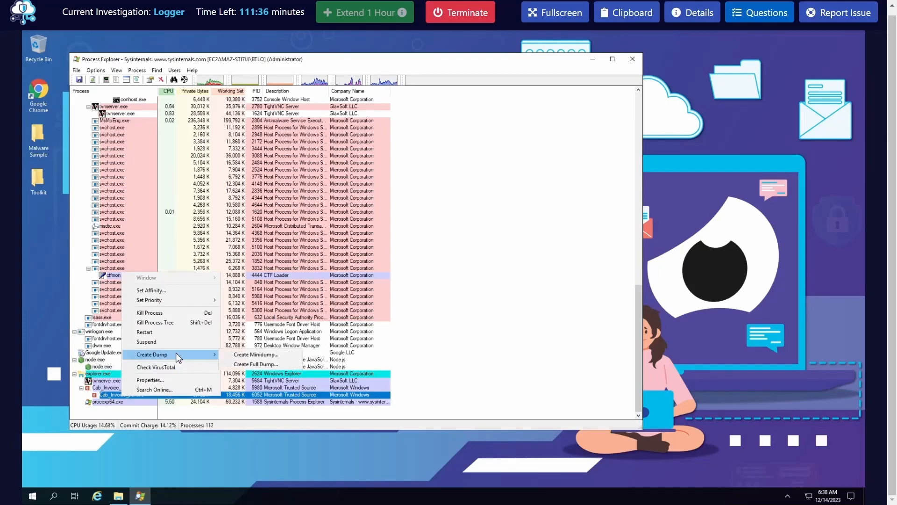
pyautogui.click(255, 364)
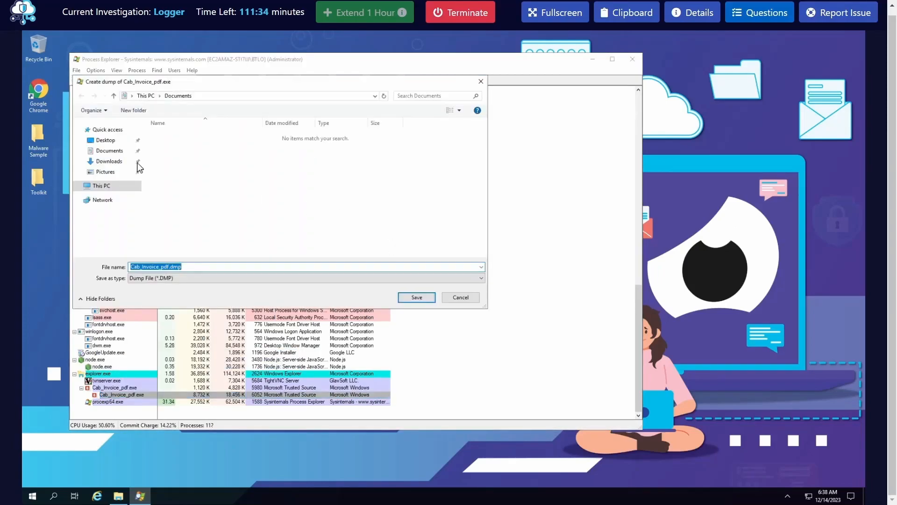
pyautogui.click(114, 140)
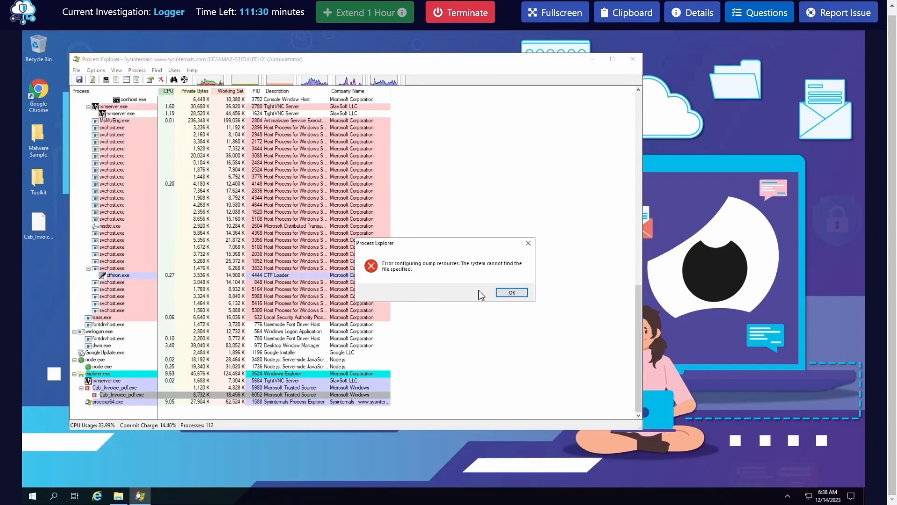
pyautogui.click(512, 293)
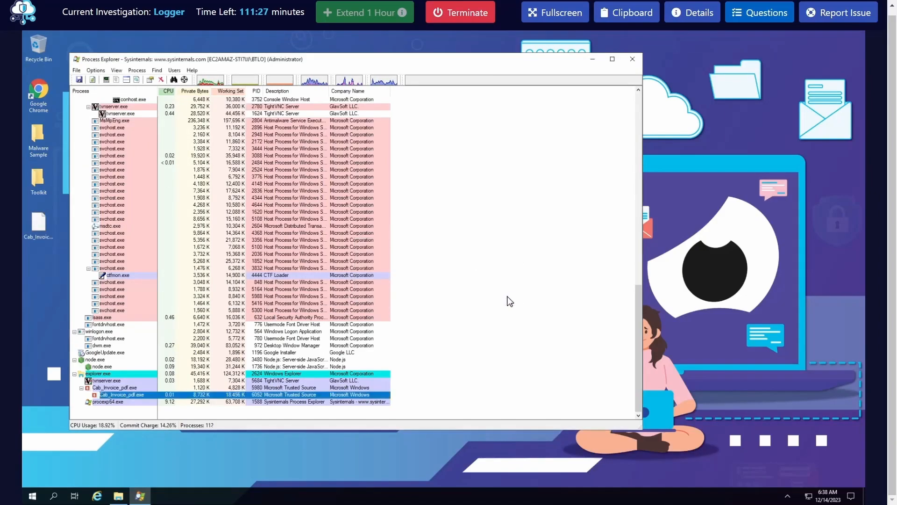
# Try to save a full dump of the parent Cab_Invoice_pdf.exe process
pyautogui.rightClick(112, 387)
pyautogui.moveTo(182, 348)
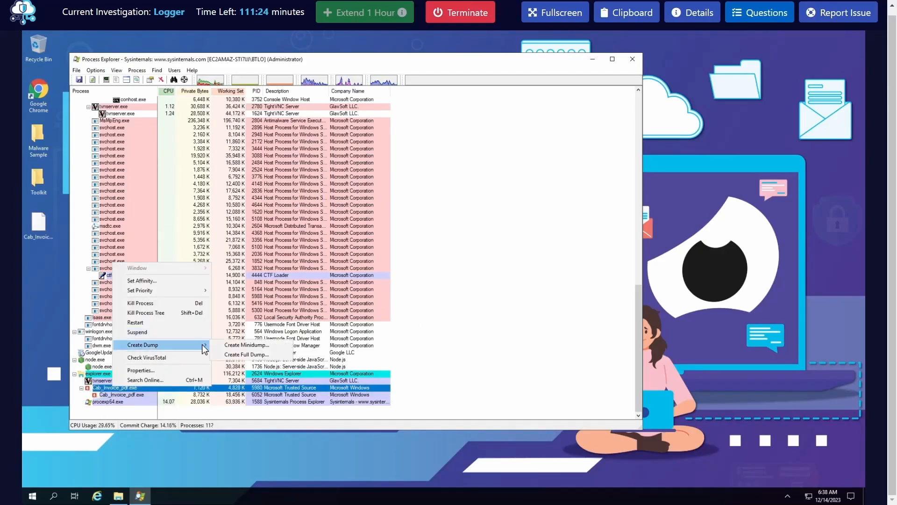
pyautogui.click(239, 355)
pyautogui.click(411, 297)
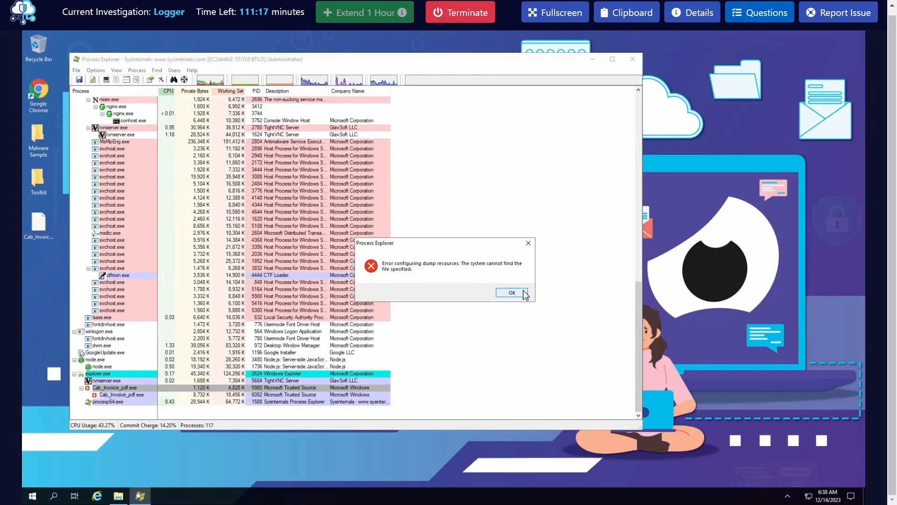
pyautogui.click(523, 292)
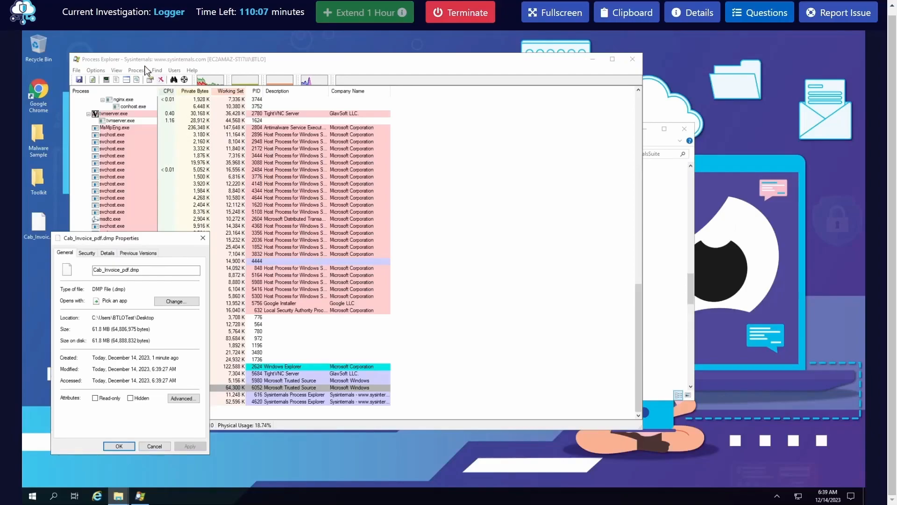
# Check procexp.exe in the SysinternalsSuite folder and move the dump file's Properties dialog clear of the process tree
pyautogui.click(118, 496)
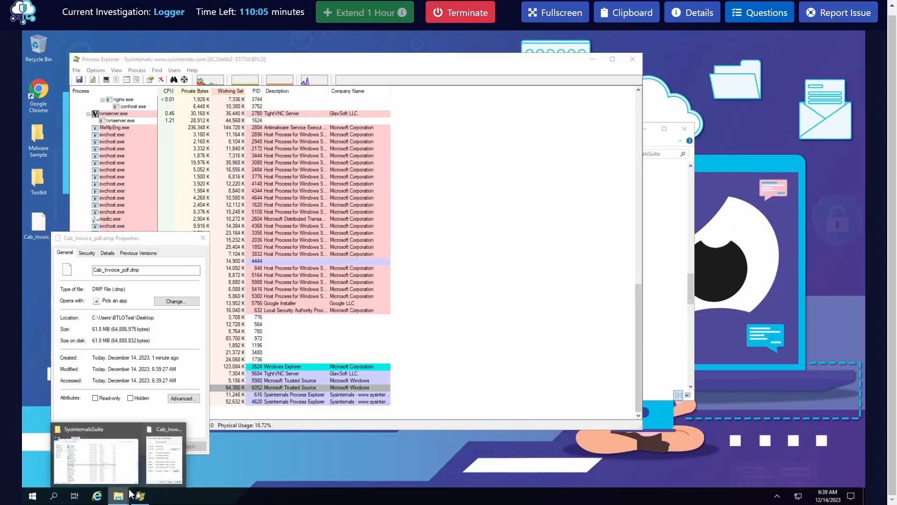
pyautogui.click(112, 476)
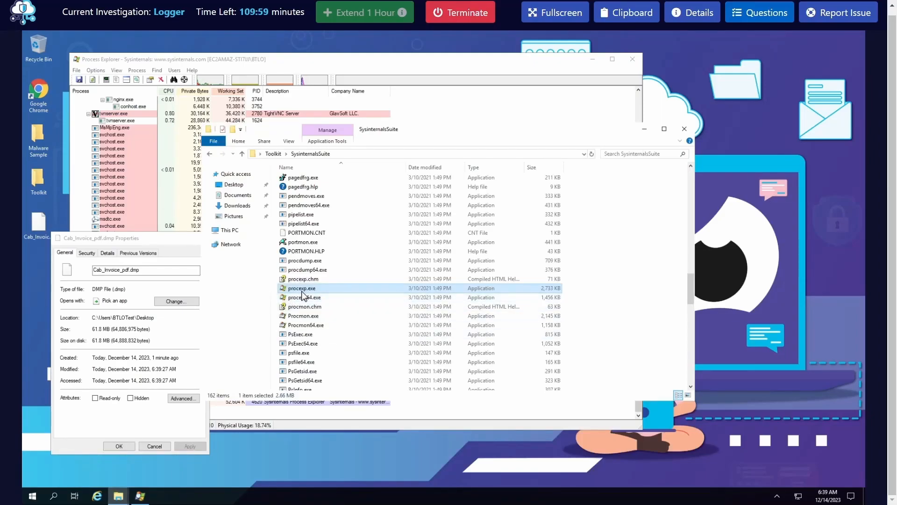
pyautogui.click(645, 129)
pyautogui.moveTo(115, 239); pyautogui.dragTo(530, 158)
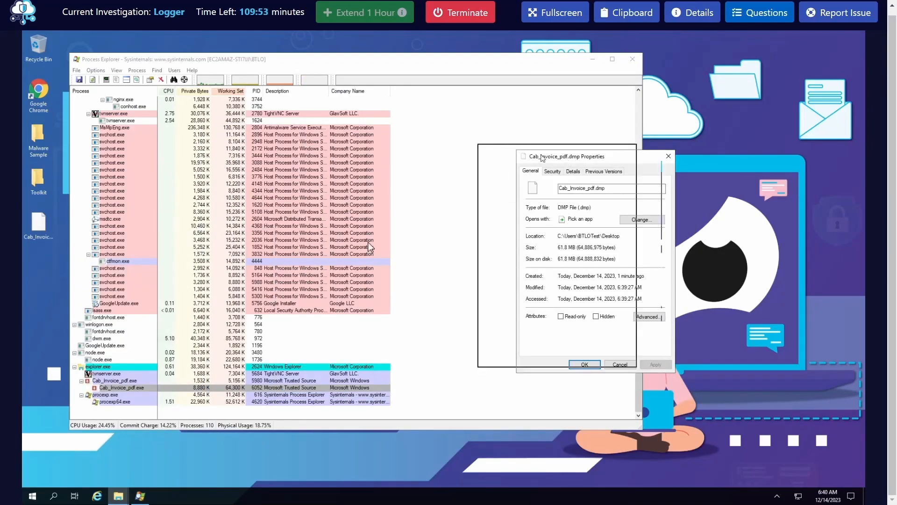
# Review the full dump option for the child Cab_Invoice_pdf.exe process without creating another dump, and minimize Process Explorer
pyautogui.rightClick(136, 388)
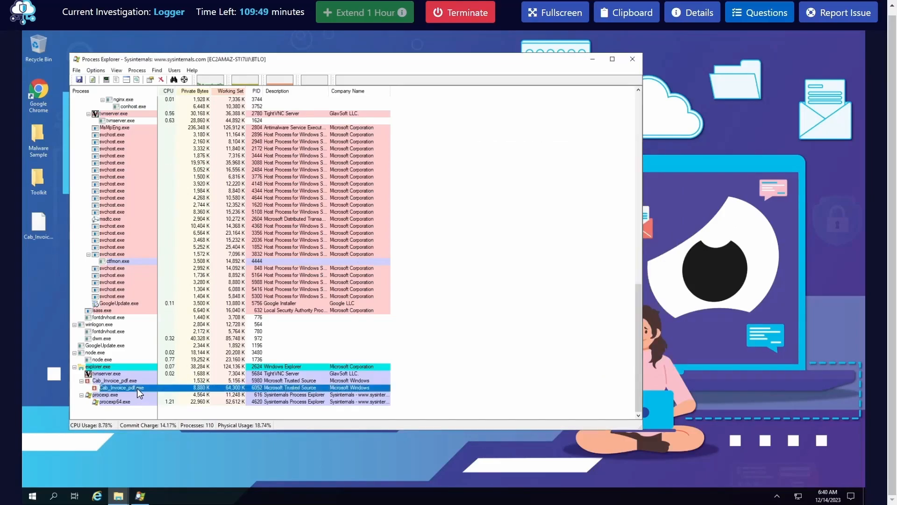
pyautogui.moveTo(224, 352)
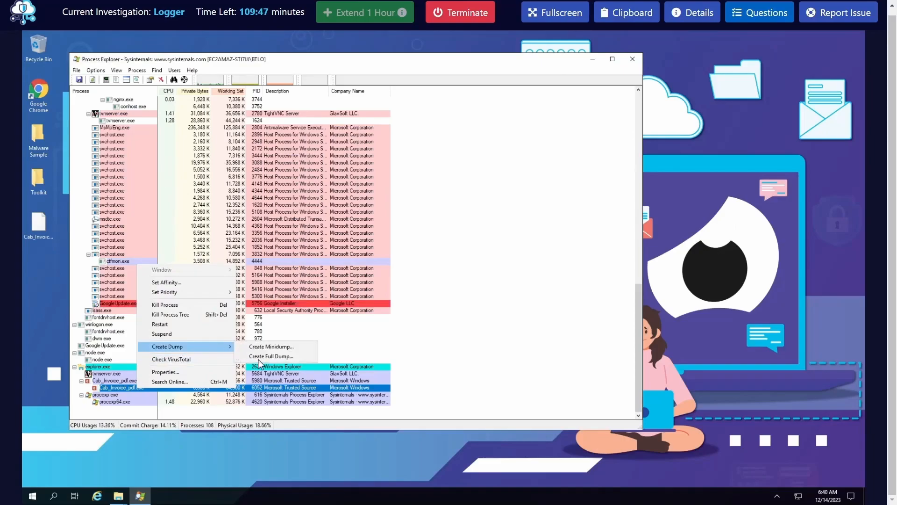
pyautogui.click(41, 245)
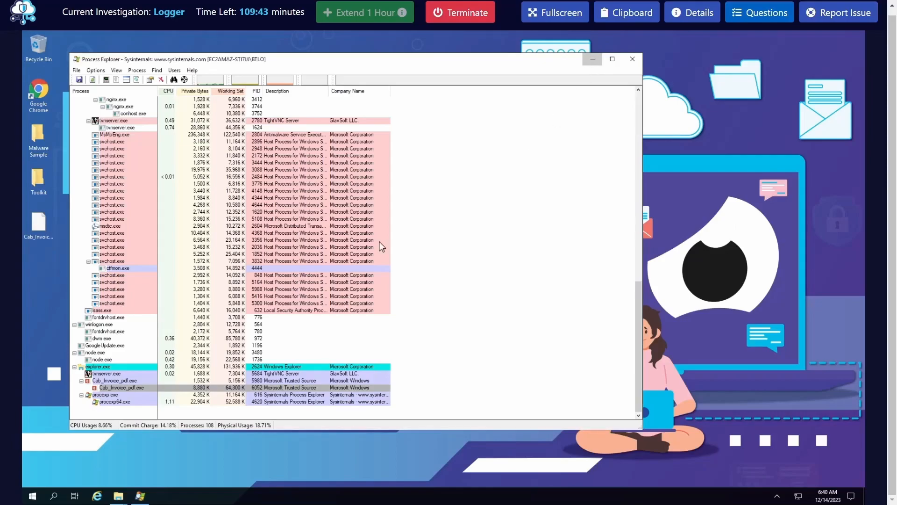
pyautogui.click(592, 60)
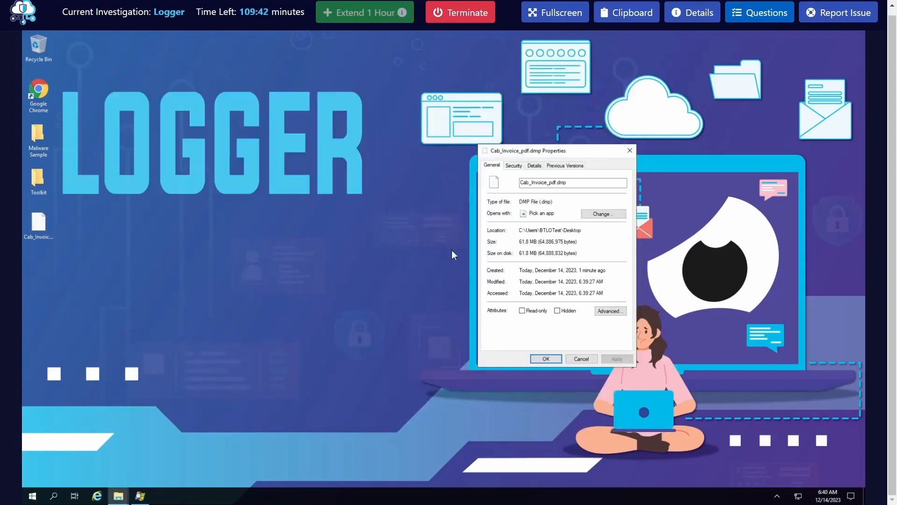
# Reread the open questions about the actor's email credentials and the keystroke emailing interval, and return to the lab desktop
pyautogui.click(743, 16)
pyautogui.scroll(-5, 699, 344)
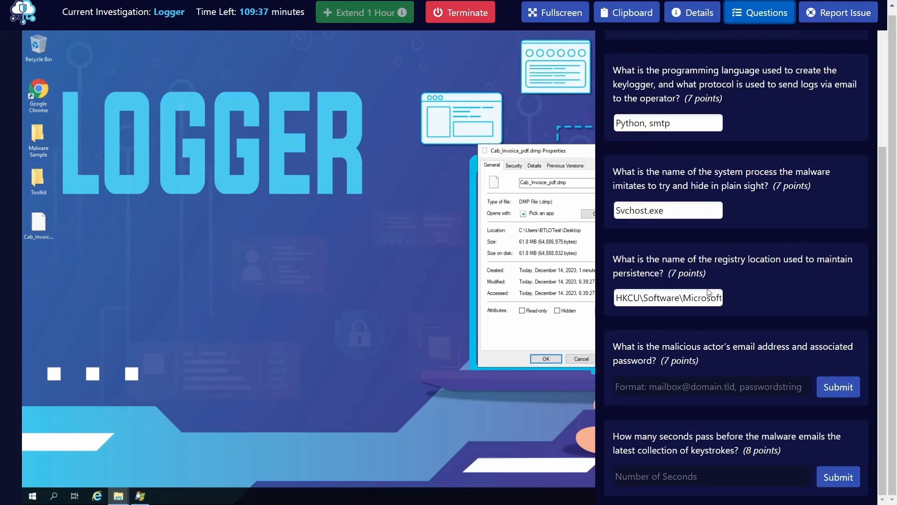
pyautogui.click(759, 12)
pyautogui.click(163, 323)
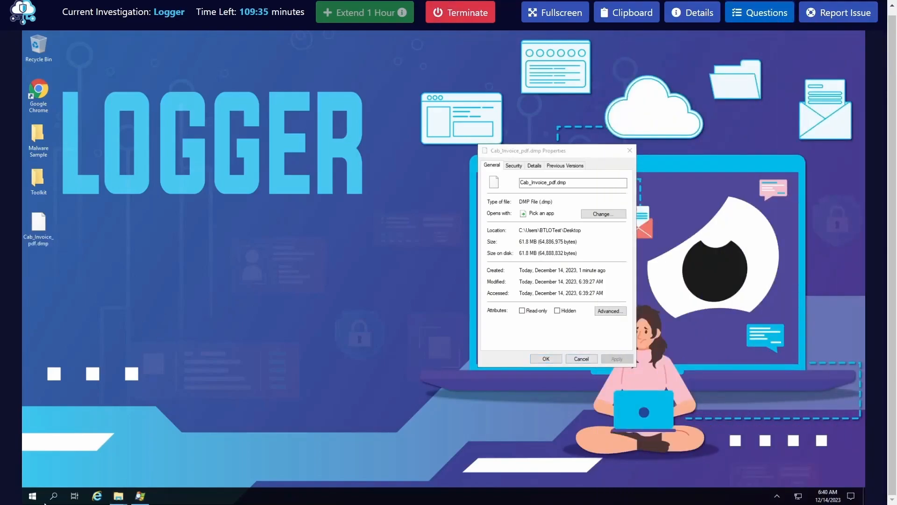
# Open Command Prompt as administrator and place its window clear of the desktop icons
pyautogui.click(33, 495)
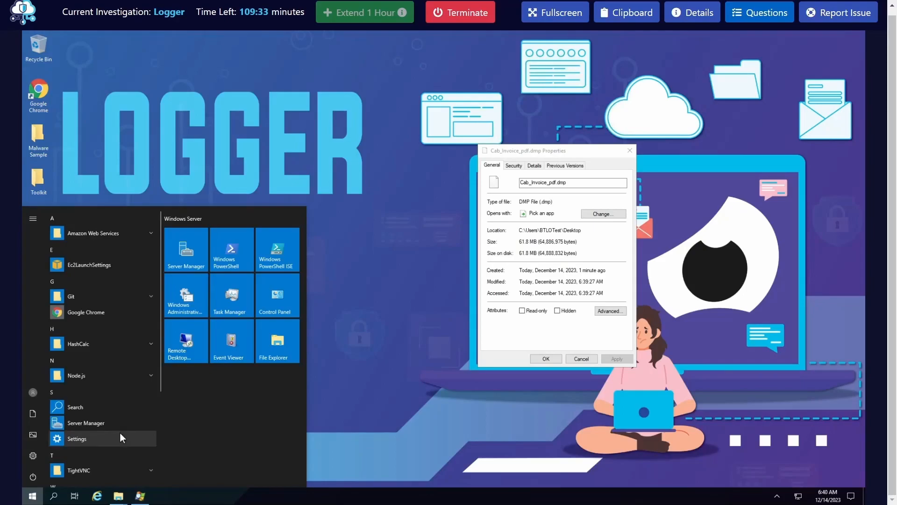
pyautogui.write('cmd')
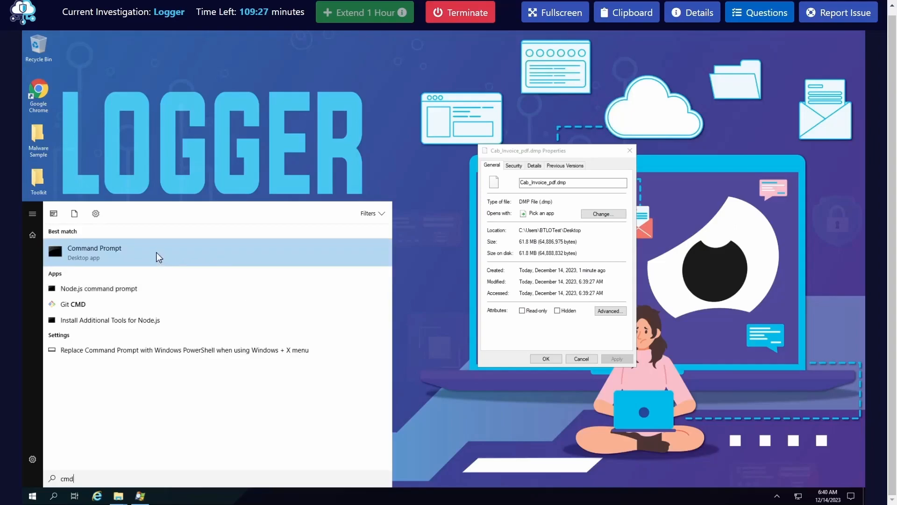
pyautogui.rightClick(156, 252)
pyautogui.click(169, 257)
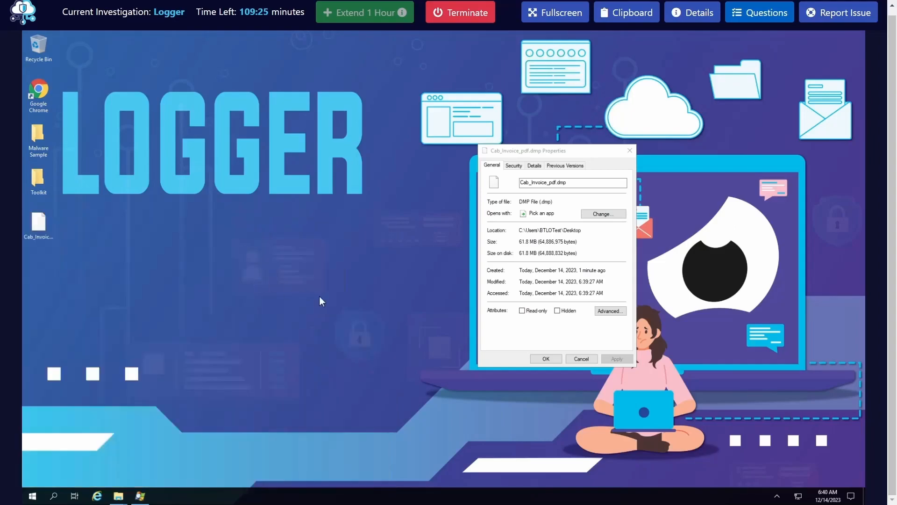
pyautogui.moveTo(197, 45); pyautogui.dragTo(261, 100)
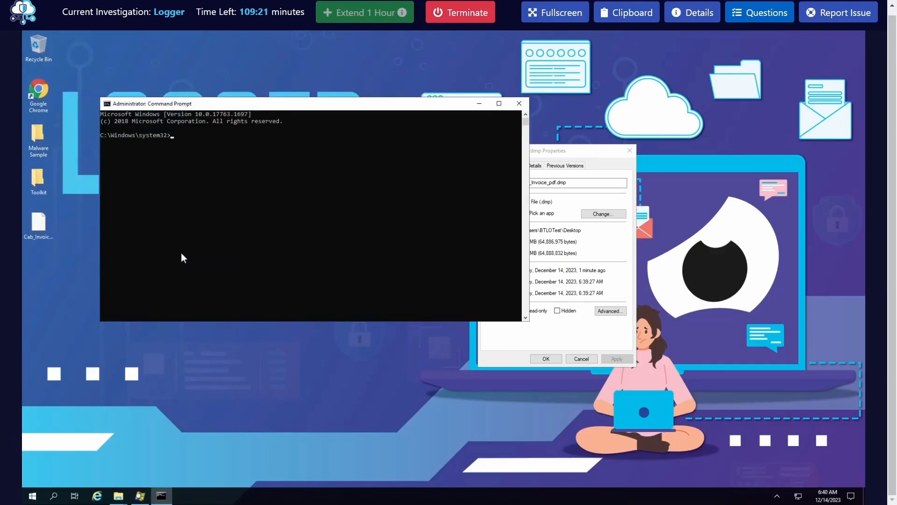
# Find strings64.exe in the SysinternalsSuite folder and copy the folder's path
pyautogui.click(117, 497)
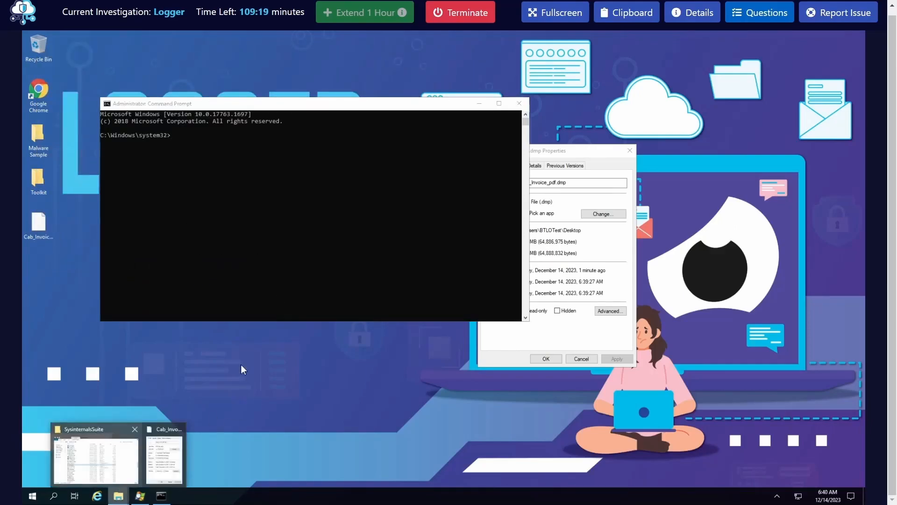
pyautogui.click(96, 458)
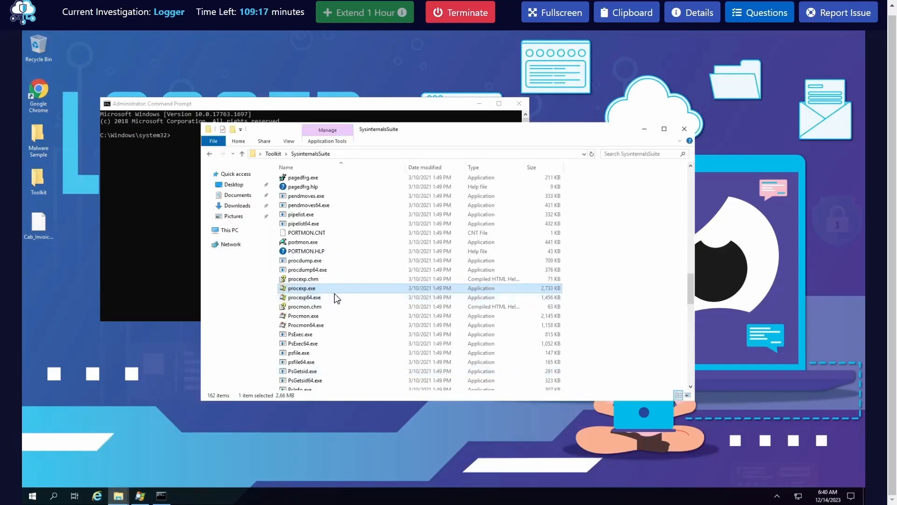
pyautogui.scroll(-4, 332, 294)
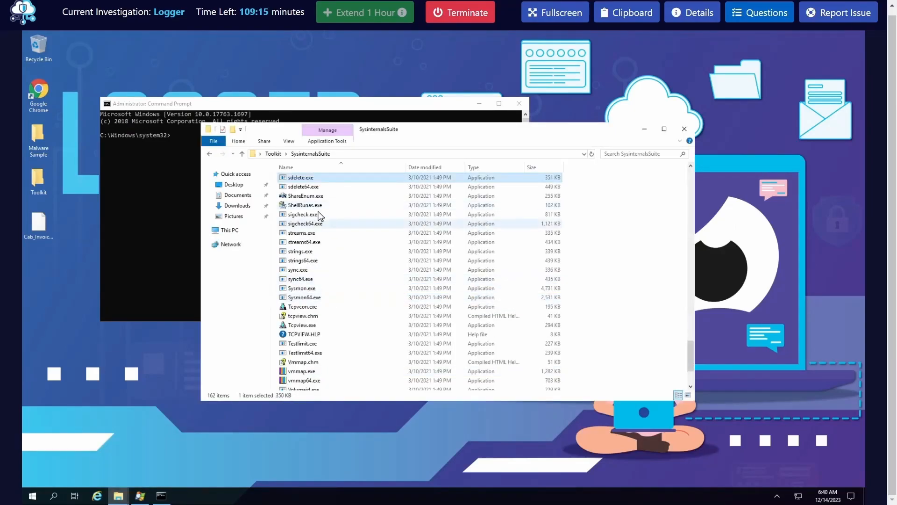
pyautogui.scroll(1, 313, 215)
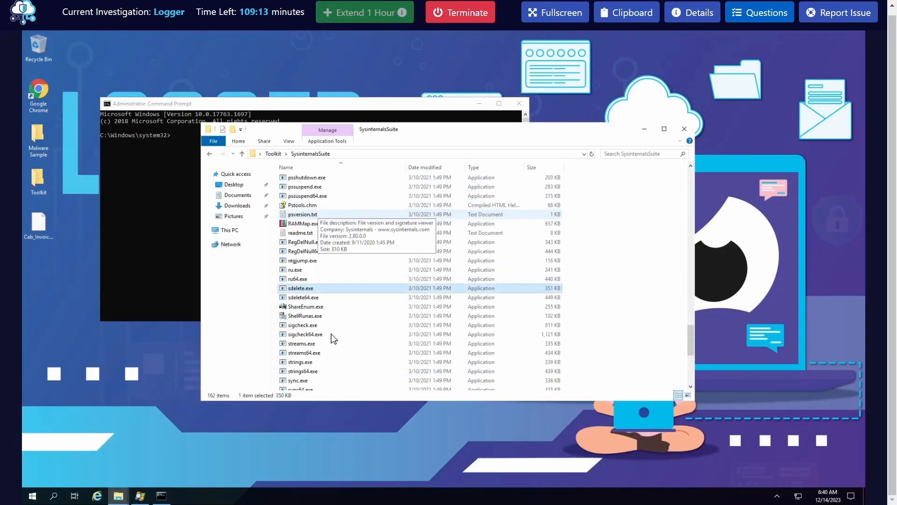
pyautogui.scroll(1, 330, 304)
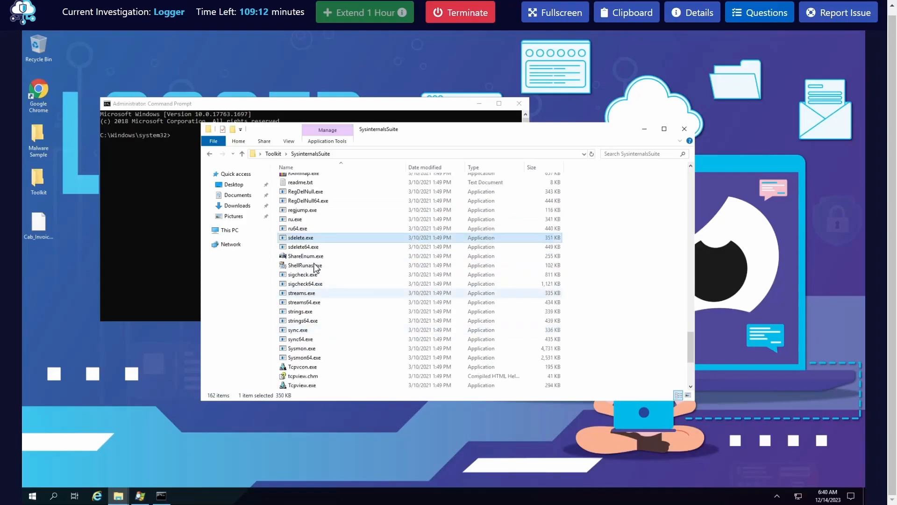
pyautogui.click(312, 321)
pyautogui.click(321, 154)
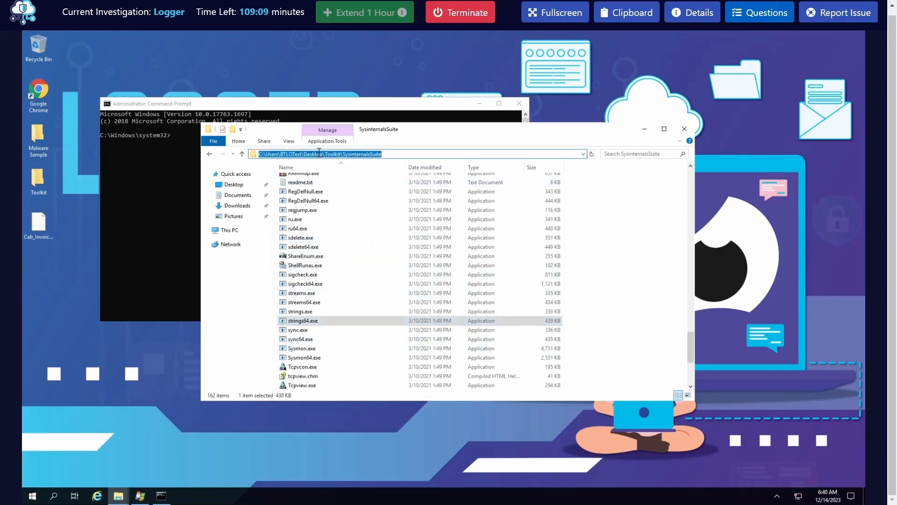
pyautogui.rightClick(318, 154)
pyautogui.click(357, 182)
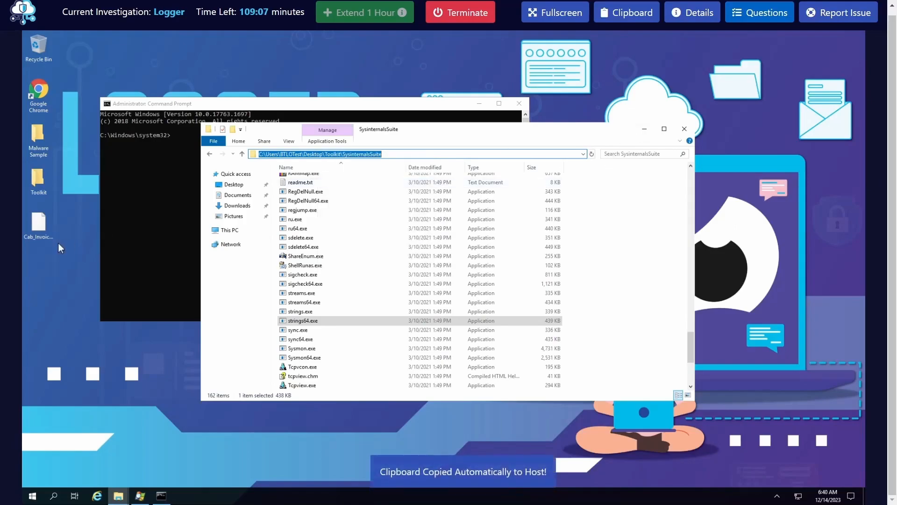
# Change Command Prompt's working directory to C:\Users\BTLOTest\Desktop\Toolkit\SysinternalsSuite
pyautogui.click(187, 203)
pyautogui.hotkey('ctrl', 'v')
pyautogui.press('Return')
pyautogui.press('Return')
pyautogui.write('cd')
pyautogui.hotkey('ctrl', 'v')
pyautogui.press('Return')
# Move the working directory up two levels to C:\Users\BTLOTest\Desktop
pyautogui.write('cd..')
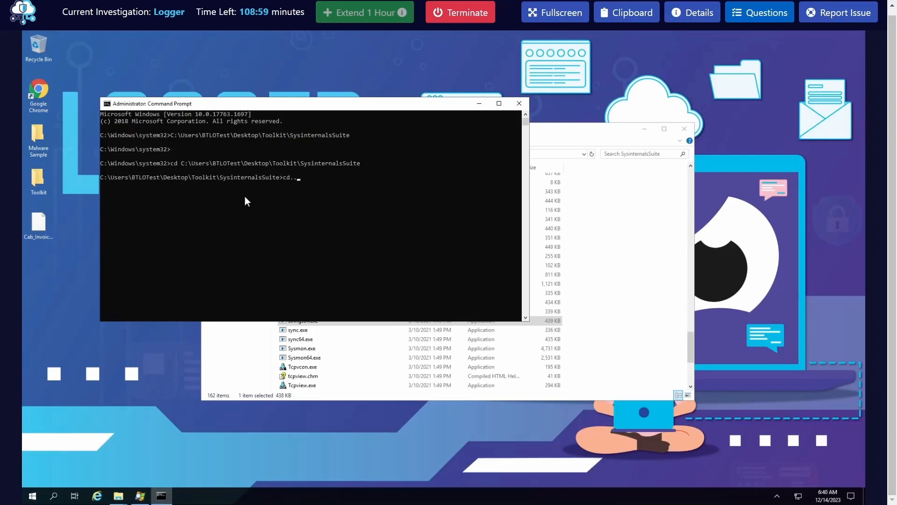
pyautogui.press('Return')
pyautogui.write('cd ..')
pyautogui.press('Return')
# Try to enter a cd command that points to Toolkit\SysinternalsSuite\strings64.exe with Cab_Invoice_pdf.dmp as its argument
pyautogui.write('cd T')
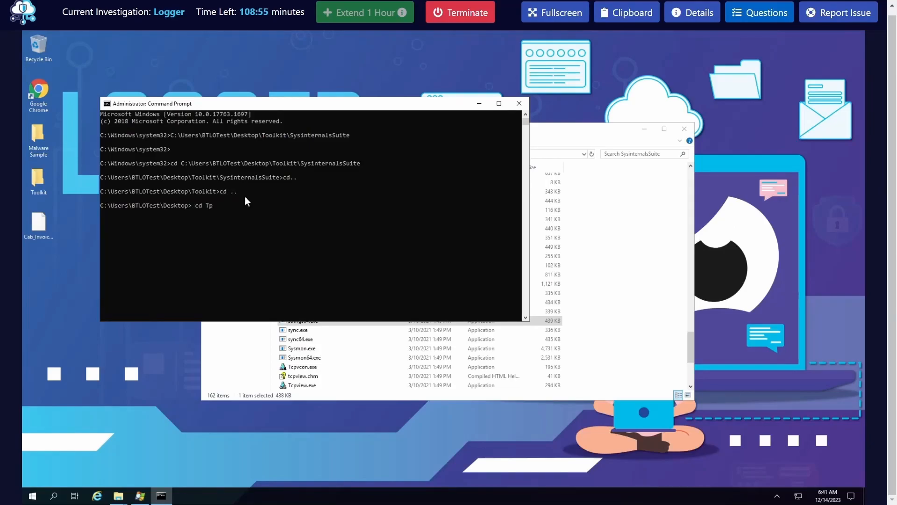
pyautogui.write('o')
pyautogui.write('olkit\\SysinternalsSuite\\sdelete.exe')
pyautogui.press('Tab')
pyautogui.press('BackSpace')
pyautogui.press('BackSpace')
pyautogui.press('BackSpace')
pyautogui.press('BackSpace')
pyautogui.press('BackSpace')
pyautogui.press('BackSpace')
pyautogui.press('BackSpace')
pyautogui.press('BackSpace')
pyautogui.press('BackSpace')
pyautogui.press('BackSpace')
pyautogui.press('BackSpace')
pyautogui.write('tr')
pyautogui.press('BackSpace')
pyautogui.press('BackSpace')
pyautogui.press('BackSpace')
pyautogui.write('tr')
pyautogui.press('Tab')
pyautogui.press('Tab')
pyautogui.press('Tab')
pyautogui.press('Tab')
pyautogui.press('Tab')
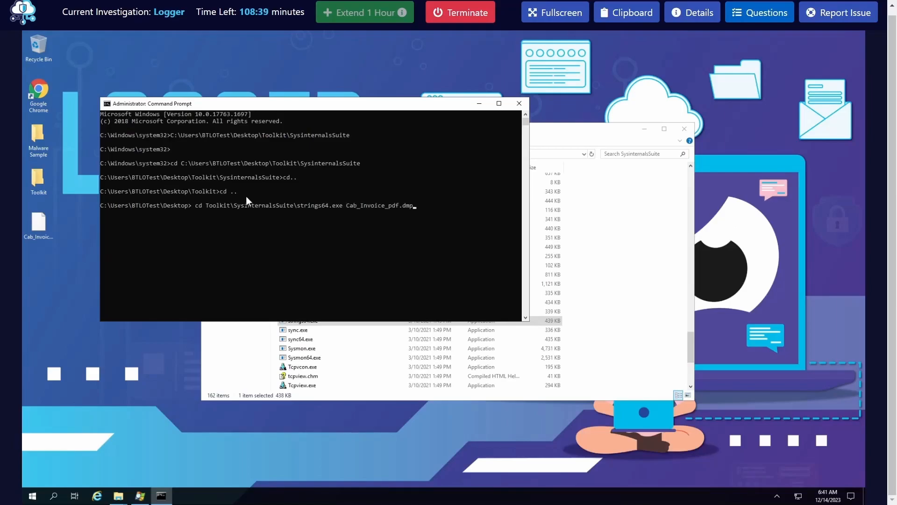
# Redirect the cd command's output to invoice_dump.txt and try to run it
pyautogui.write('> ')
pyautogui.write('inoice_d')
pyautogui.press('BackSpace')
pyautogui.press('BackSpace')
pyautogui.press('BackSpace')
pyautogui.write('voice_dump.exe')
pyautogui.press('BackSpace')
pyautogui.press('BackSpace')
pyautogui.write('tx')
pyautogui.click(475, 215)
pyautogui.press('Return')
pyautogui.click(486, 209)
pyautogui.press('Return')
pyautogui.press('Return')
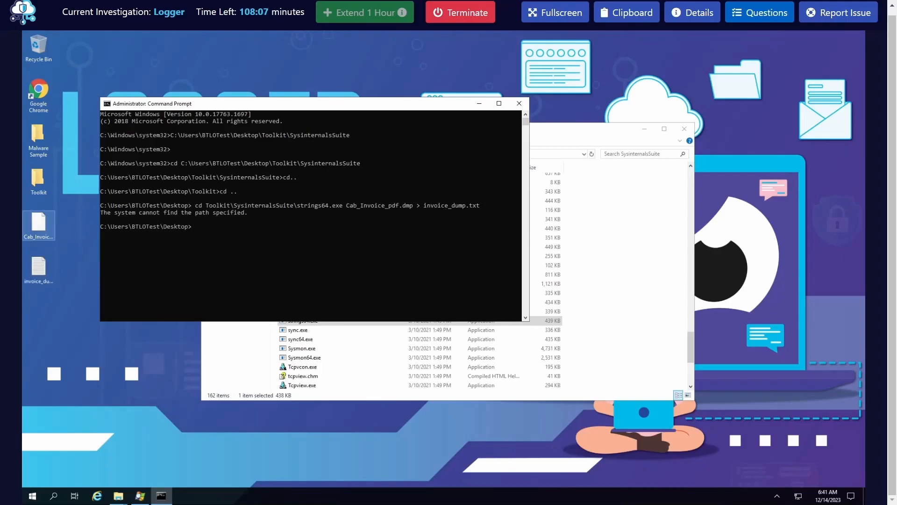
# Check the contents of invoice_dump.txt on the desktop, then close and delete the file
pyautogui.doubleClick(37, 271)
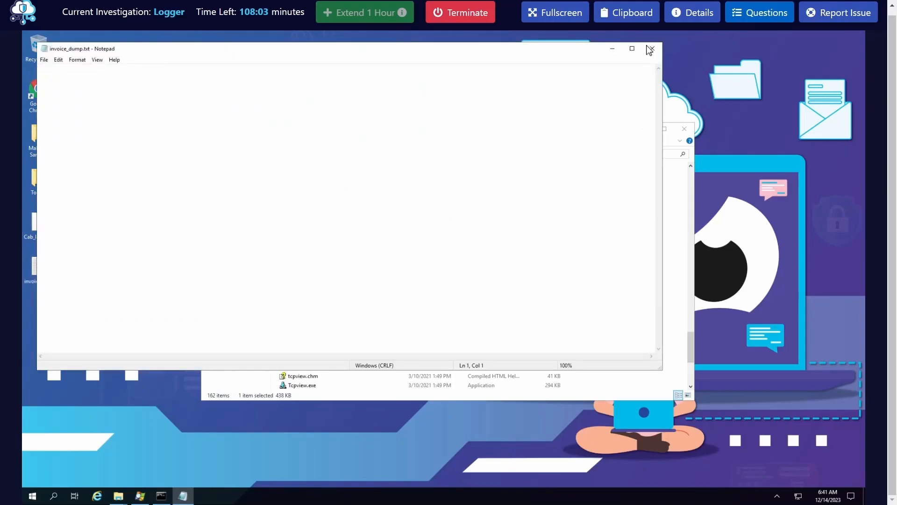
pyautogui.click(652, 48)
pyautogui.click(41, 256)
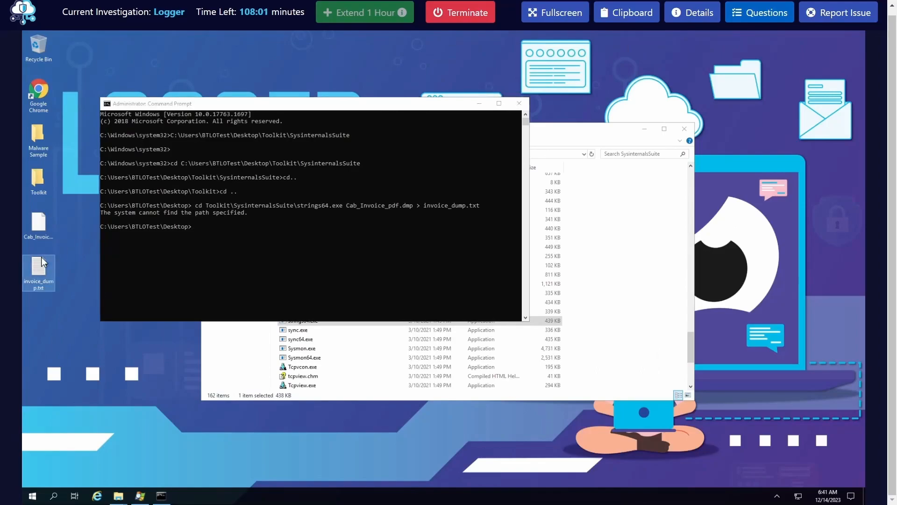
pyautogui.press('Delete')
# Run Toolkit\SysinternalsSuite\strings64.exe on Cab_Invoice_pdf.dmp with output to invoice_dump.txt, and accept the Strings license agreement
pyautogui.click(262, 220)
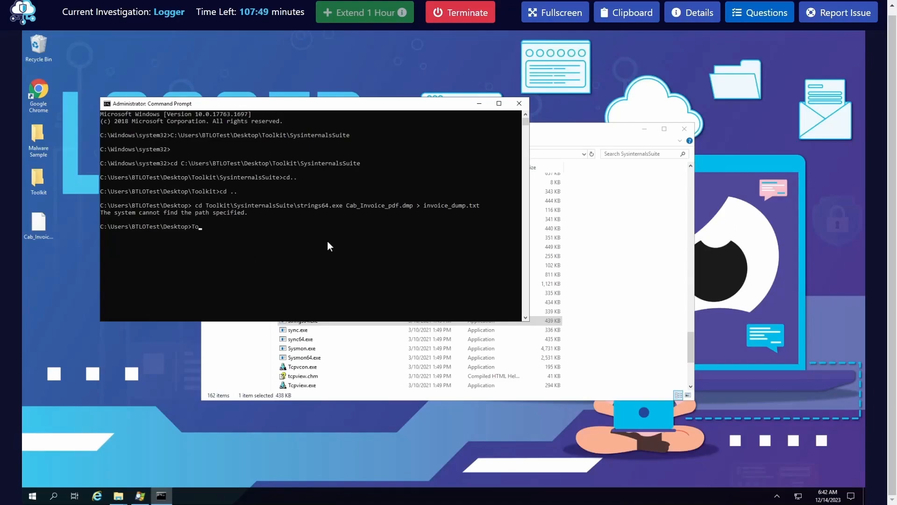
pyautogui.press('Tab')
pyautogui.write('\\S')
pyautogui.press('Tab')
pyautogui.write('\\Str')
pyautogui.press('Tab')
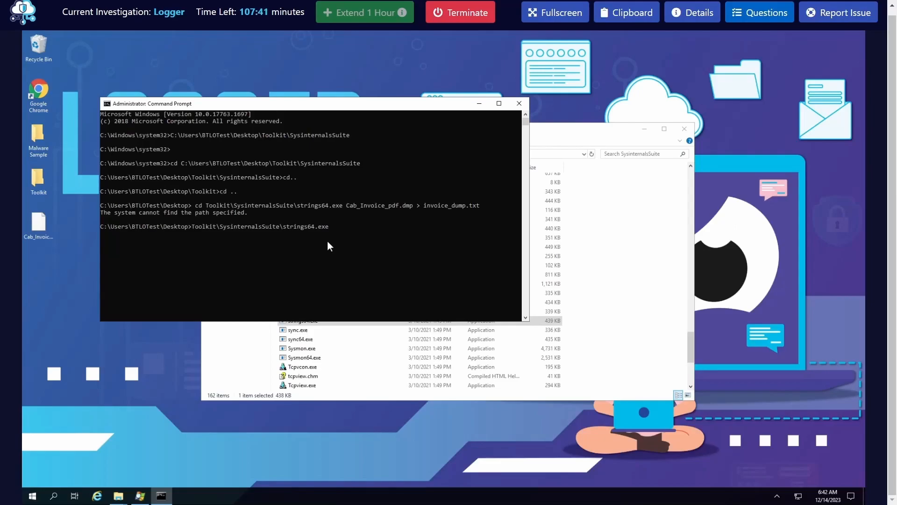
pyautogui.write('C')
pyautogui.press('Tab')
pyautogui.write('> inoi')
pyautogui.press('BackSpace')
pyautogui.write('voice_dump.txt')
pyautogui.press('Return')
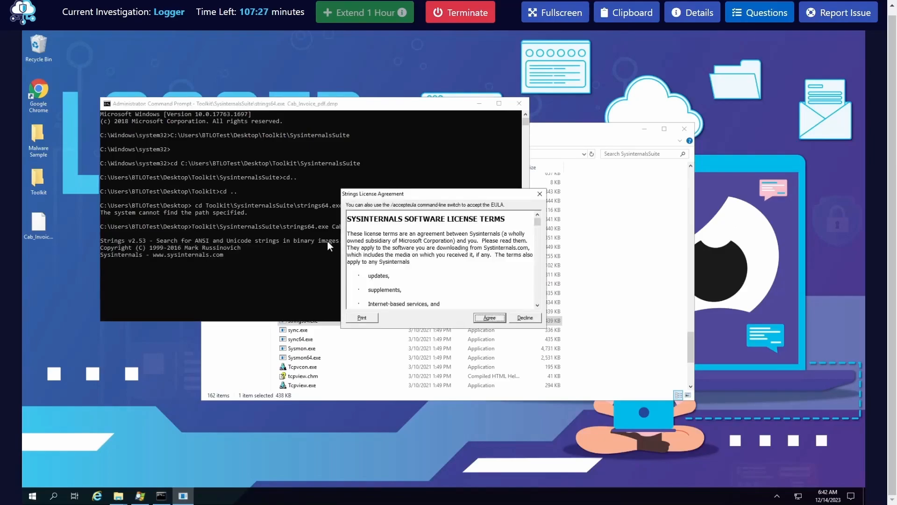
pyautogui.click(489, 318)
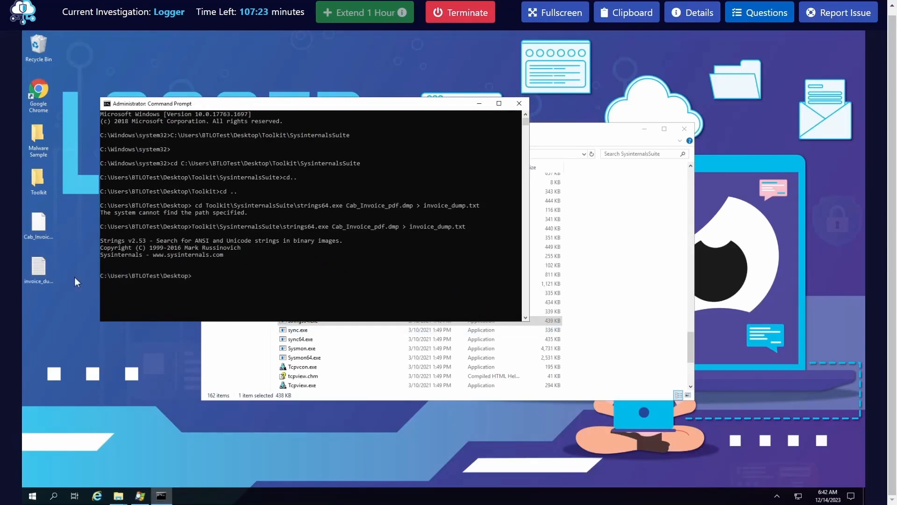
# Inspect the newly written invoice_dump.txt, close it without saving, and delete it from the desktop
pyautogui.rightClick(40, 268)
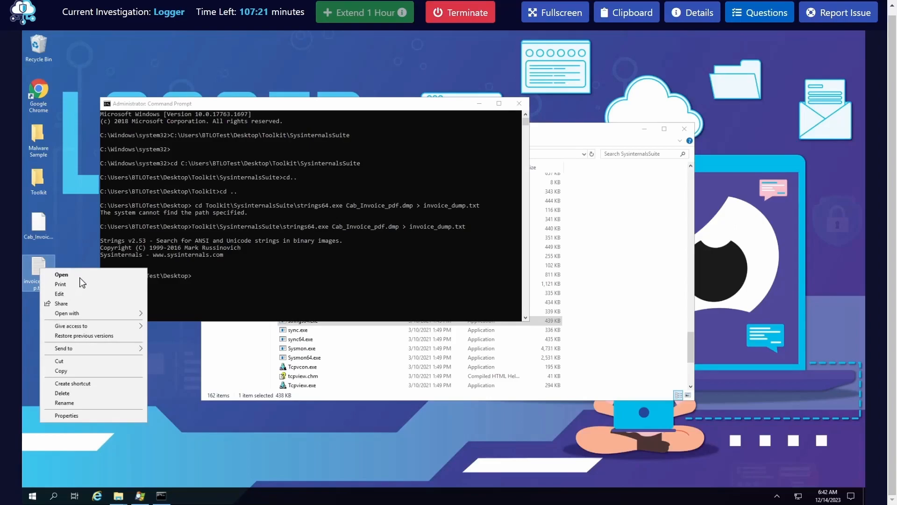
pyautogui.click(83, 277)
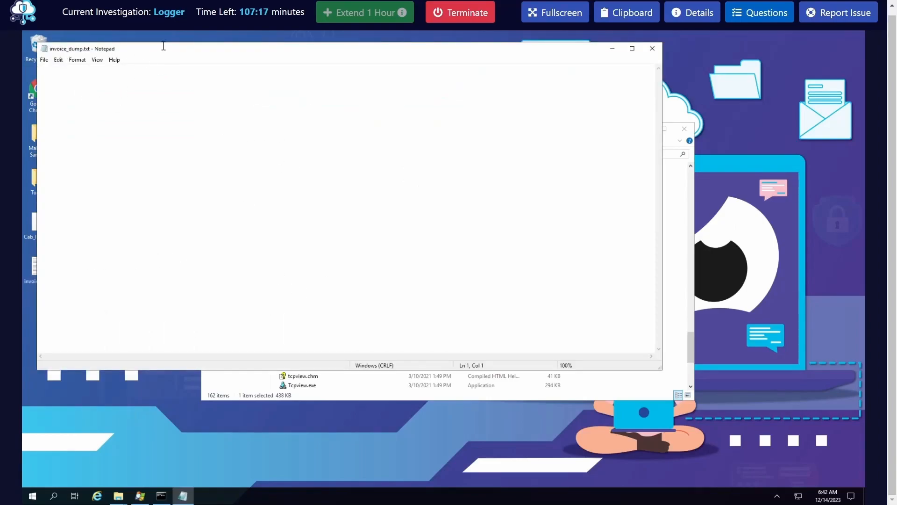
pyautogui.moveTo(220, 81); pyautogui.dragTo(240, 98)
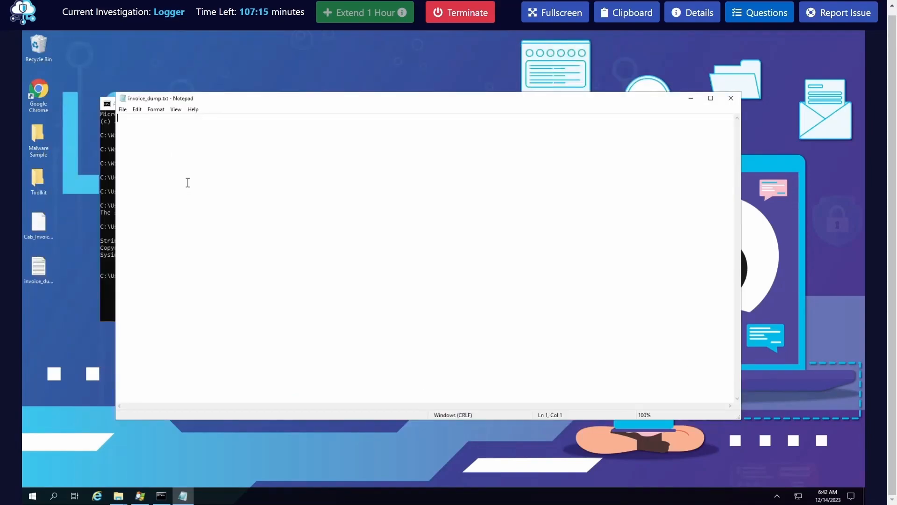
pyautogui.write('sds')
pyautogui.click(731, 98)
pyautogui.click(456, 264)
pyautogui.click(35, 272)
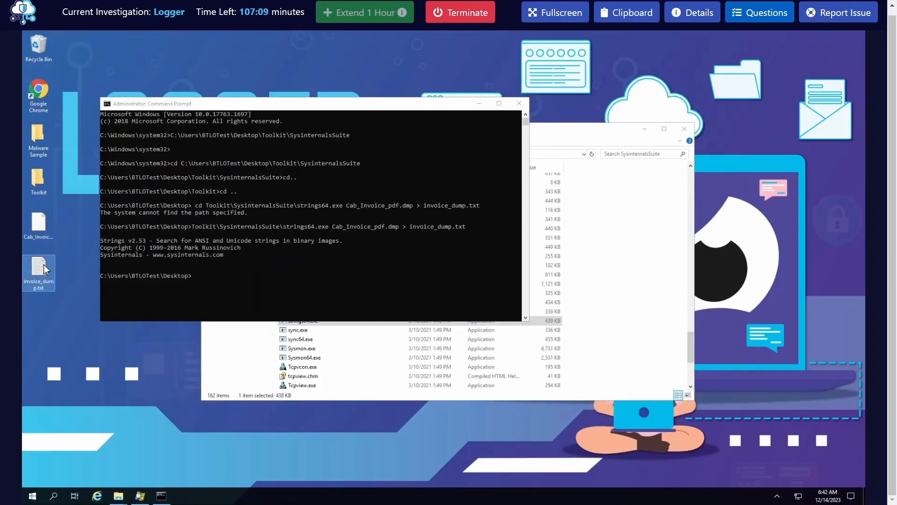
pyautogui.press('Delete')
# Rerun the previous strings64.exe command to extract the strings of Cab_Invoice_pdf.dmp into invoice_dump.txt
pyautogui.press('Up')
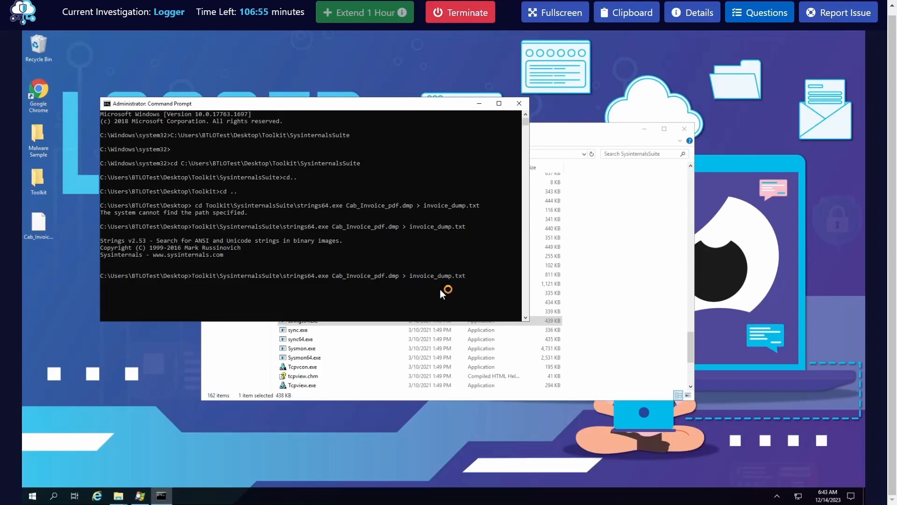
pyautogui.click(468, 282)
pyautogui.press('Escape')
pyautogui.press('Return')
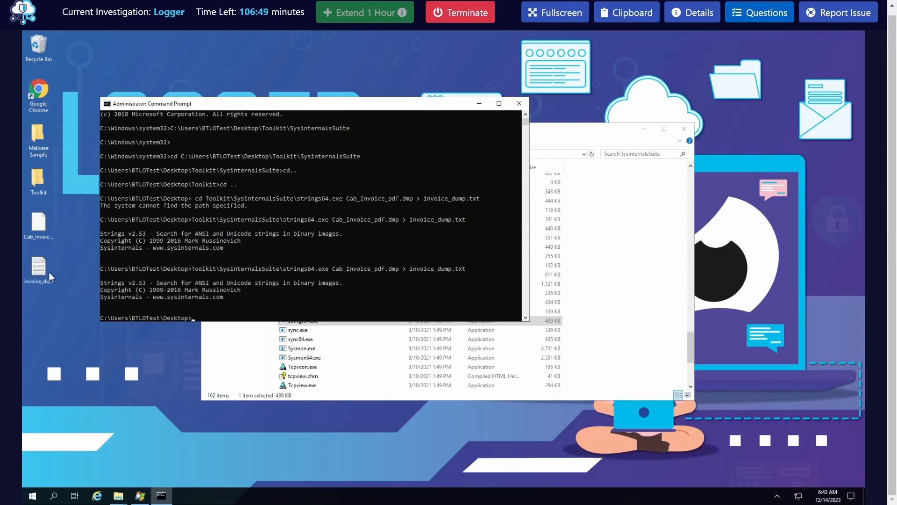
# Open the regenerated invoice_dump.txt and read the loaded module paths near its beginning
pyautogui.click(48, 271)
pyautogui.doubleClick(45, 270)
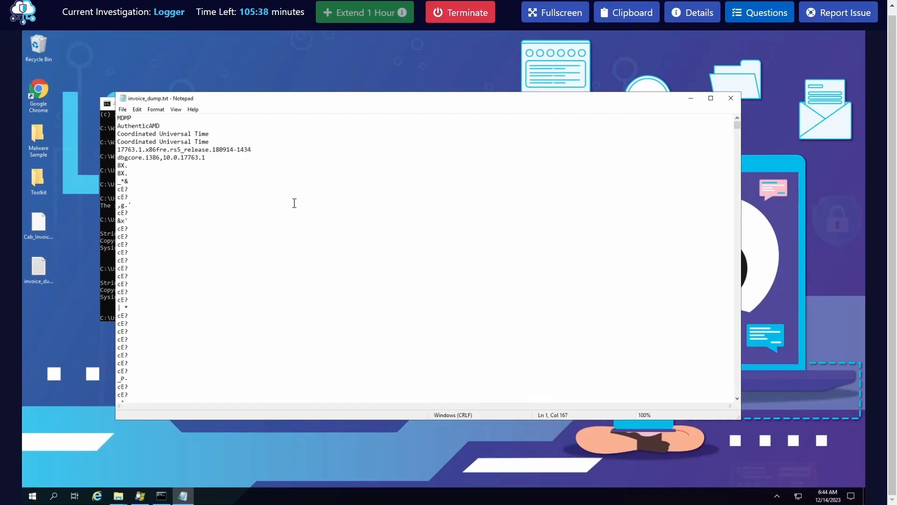
pyautogui.scroll(-15, 295, 202)
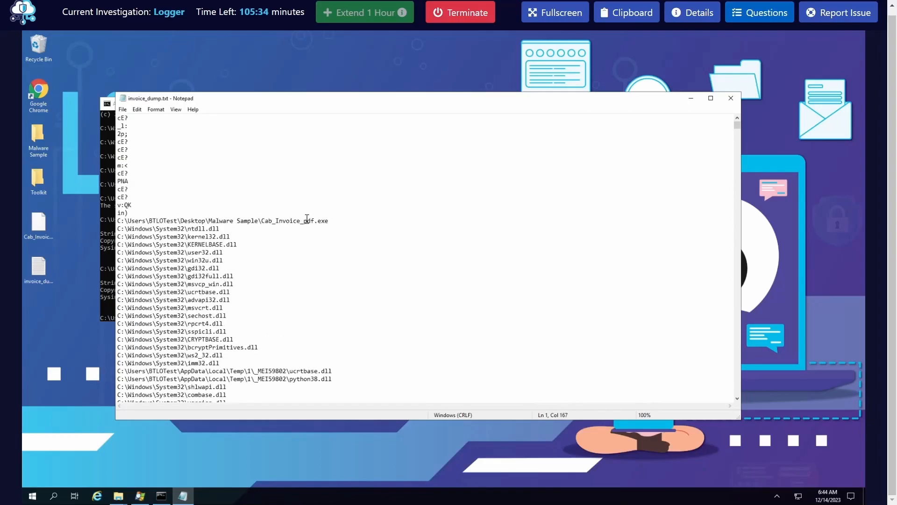
pyautogui.scroll(-6, 306, 218)
pyautogui.scroll(-10, 307, 219)
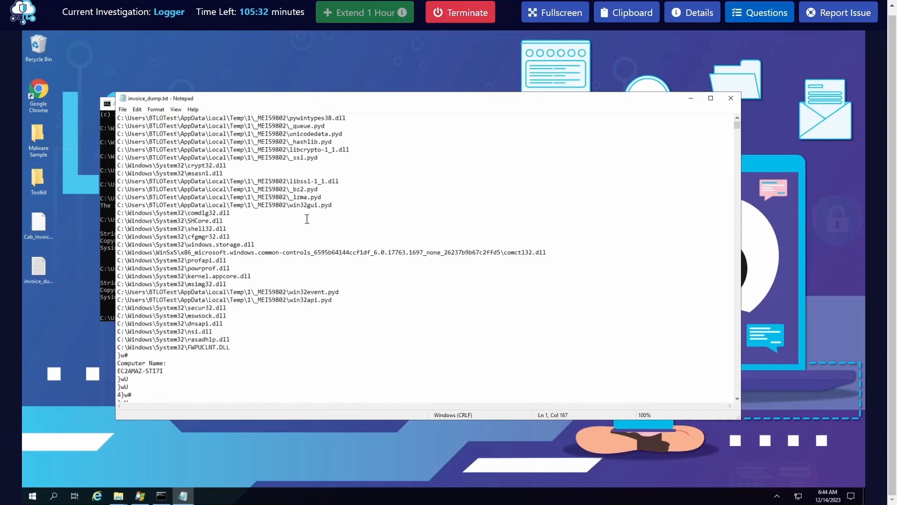
# Reread the unanswered lab questions about the actor's email credentials and the emailing interval, and close the question list
pyautogui.click(753, 13)
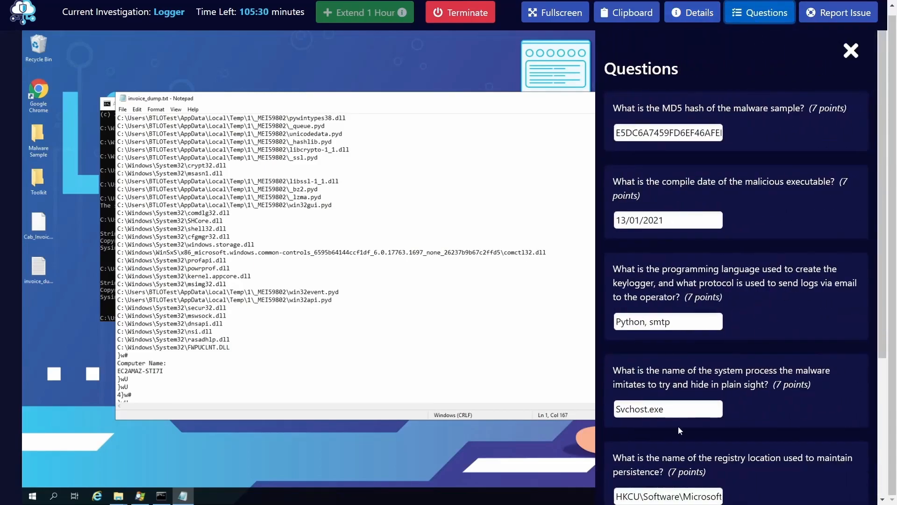
pyautogui.scroll(-3, 685, 428)
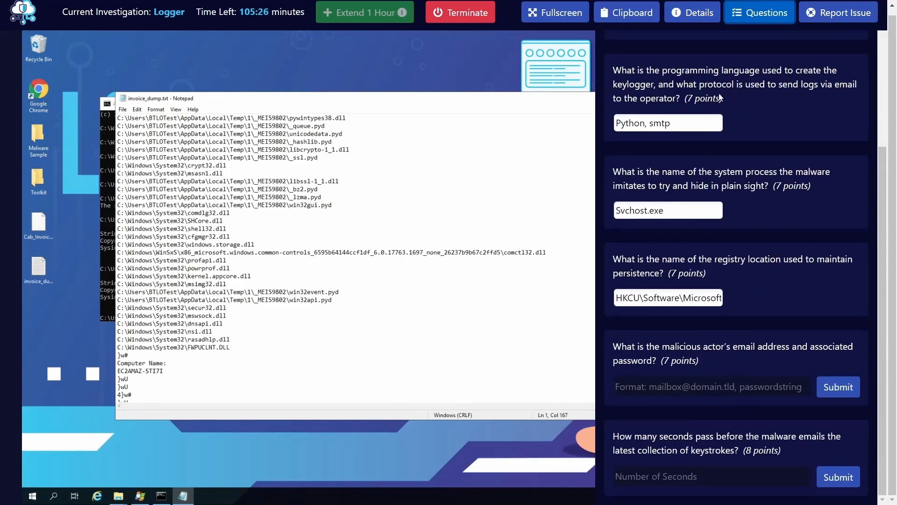
pyautogui.click(755, 11)
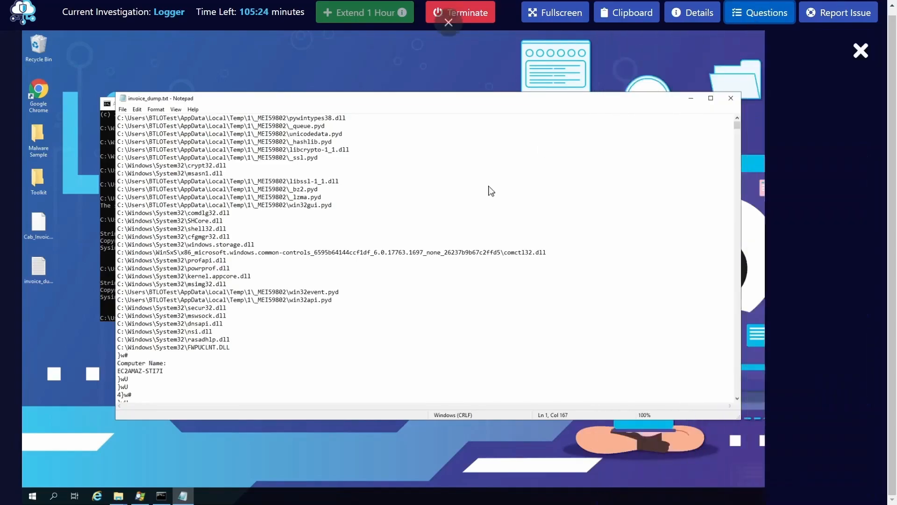
# Examine the computer name entry and the following .pdb names in invoice_dump.txt for traces of the actor's email credentials
pyautogui.click(280, 322)
pyautogui.scroll(-5, 273, 318)
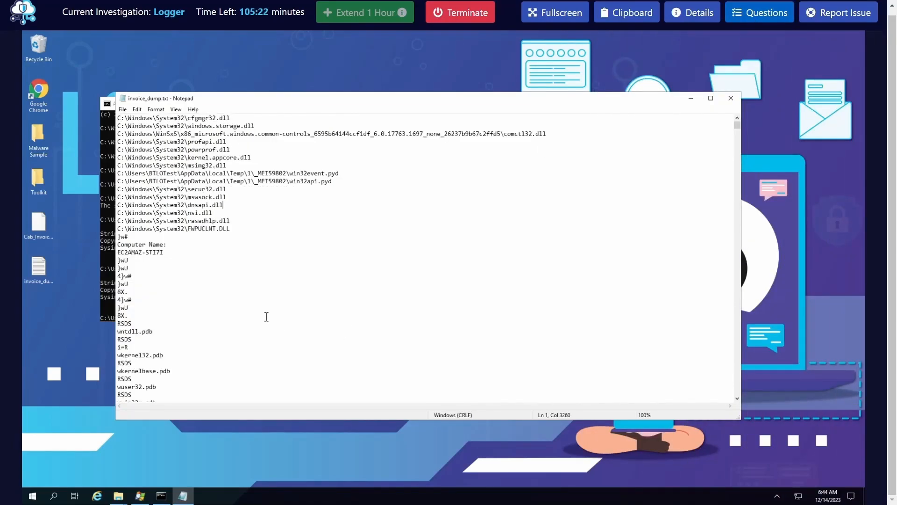
pyautogui.doubleClick(155, 253)
pyautogui.click(156, 253)
pyautogui.scroll(-2, 201, 330)
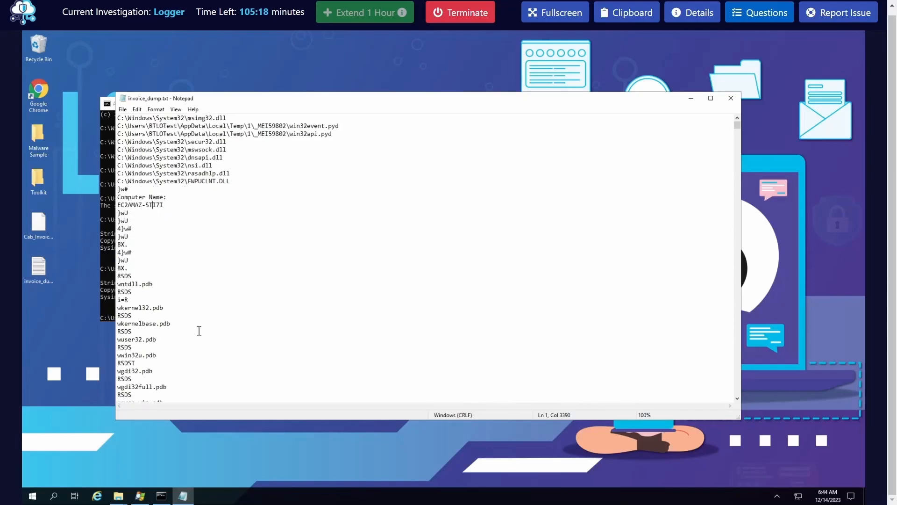
pyautogui.scroll(-15, 199, 331)
pyautogui.scroll(-15, 199, 331)
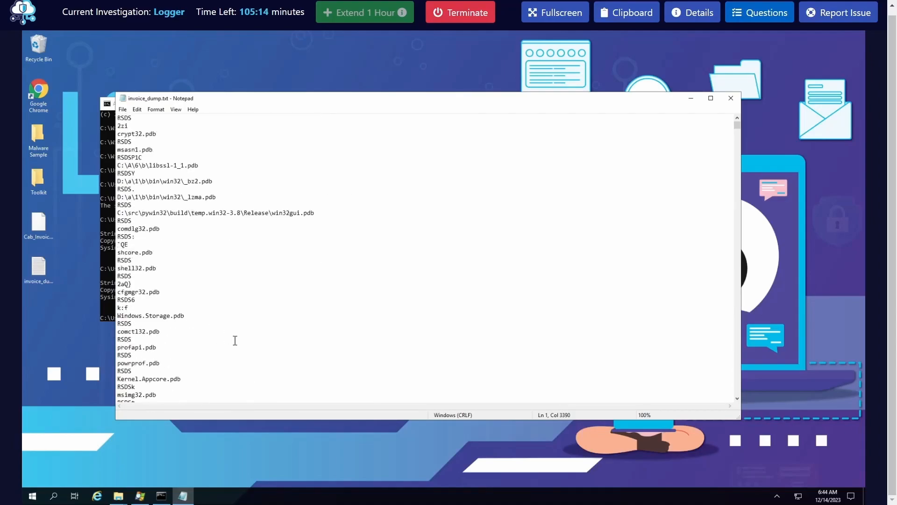
pyautogui.scroll(-5, 235, 340)
pyautogui.click(248, 337)
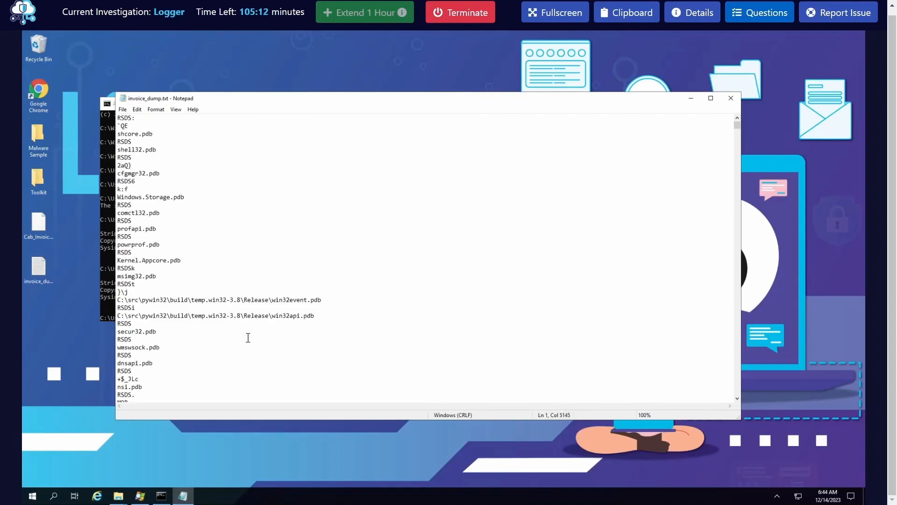
# Search invoice_dump.txt downward for the text "mail"
pyautogui.hotkey('ctrl', 'f')
pyautogui.write('mail')
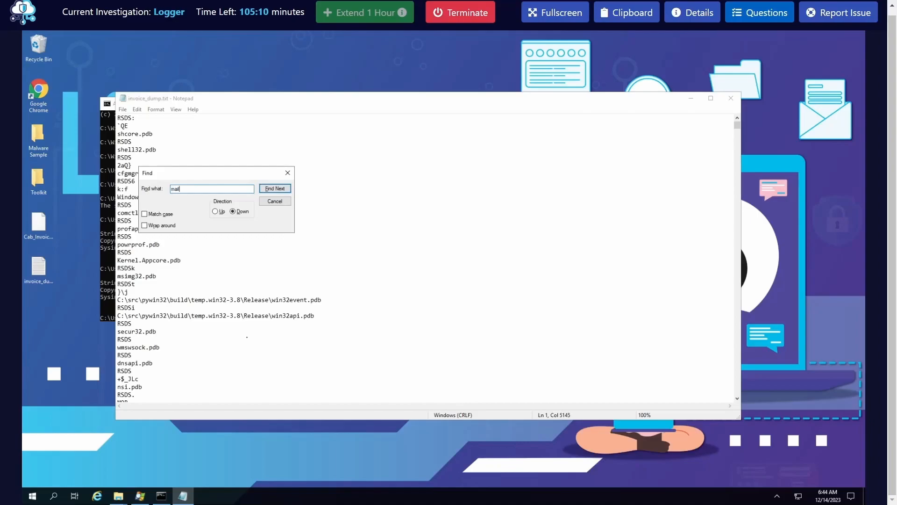
pyautogui.click(283, 191)
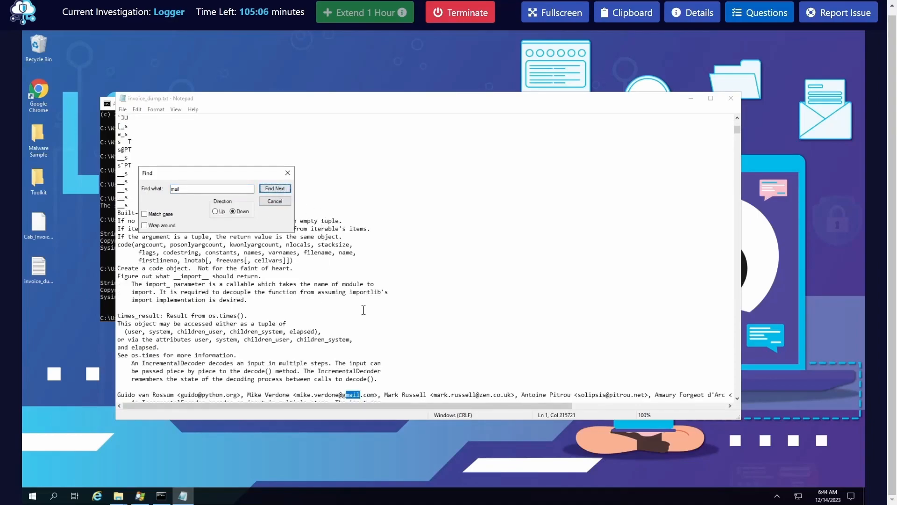
# Find further matches of "mail" in invoice_dump.txt until the keylogger.Keylogger call, and examine that call's arguments
pyautogui.scroll(-2, 373, 307)
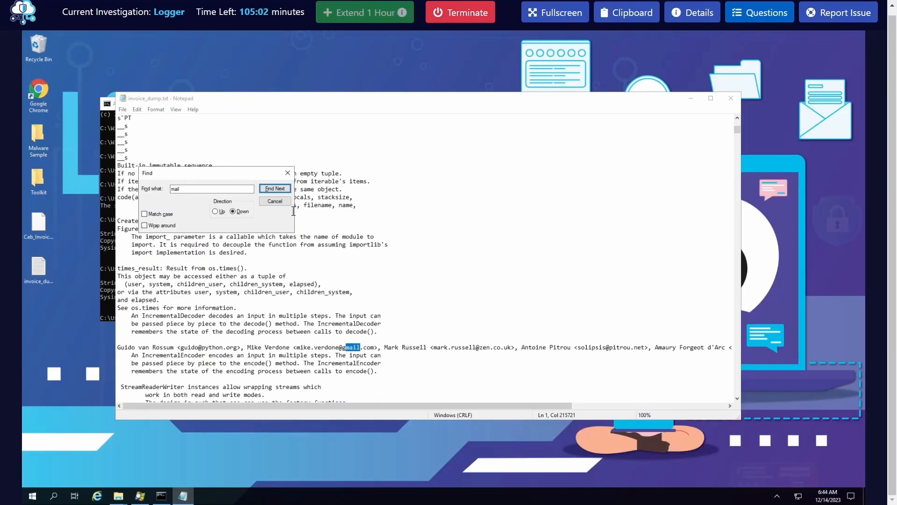
pyautogui.click(275, 189)
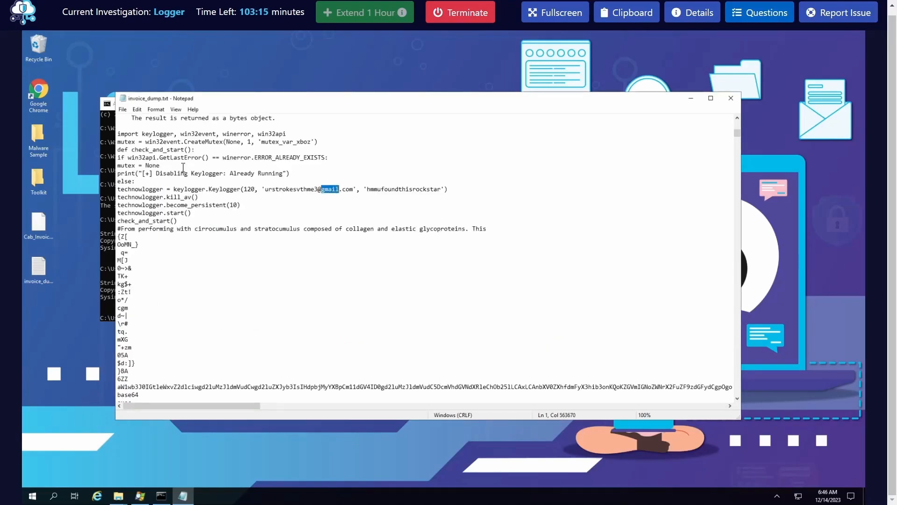
pyautogui.click(144, 189)
pyautogui.doubleClick(143, 189)
pyautogui.click(149, 189)
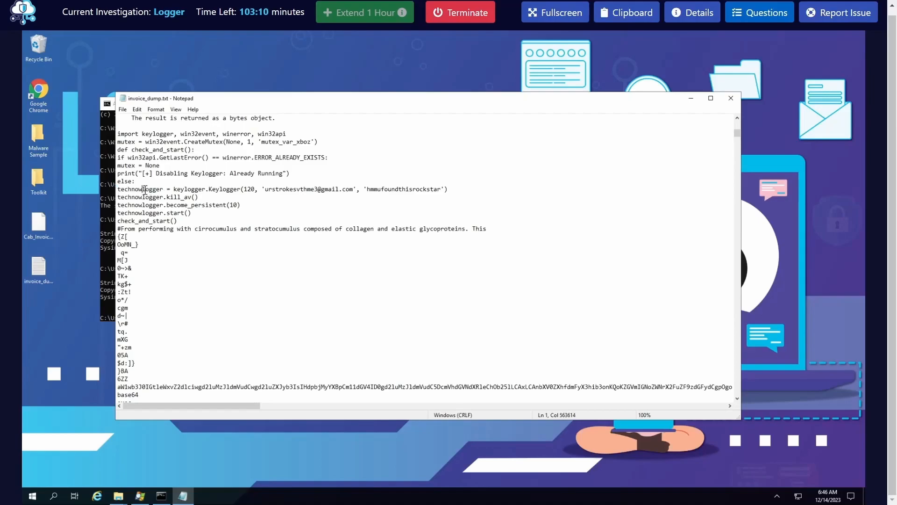
pyautogui.doubleClick(211, 189)
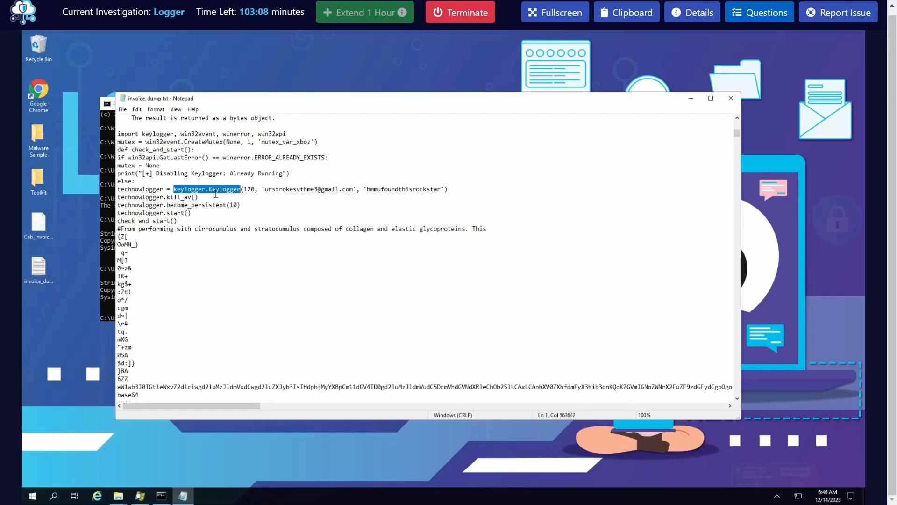
pyautogui.doubleClick(322, 190)
pyautogui.click(343, 189)
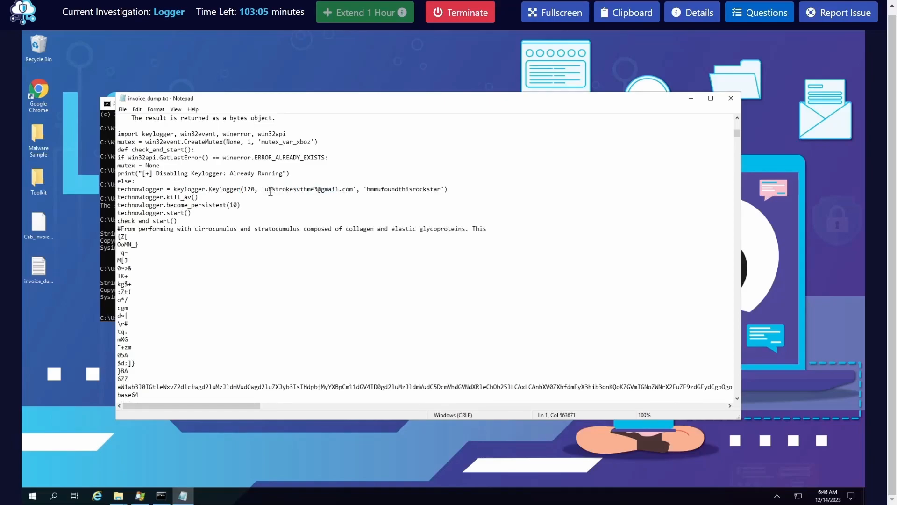
# Copy the actor's email address from the Keylogger call into the email and password question's answer, followed by a comma
pyautogui.moveTo(265, 189); pyautogui.dragTo(439, 189)
pyautogui.click(373, 191)
pyautogui.moveTo(265, 190); pyautogui.dragTo(354, 190)
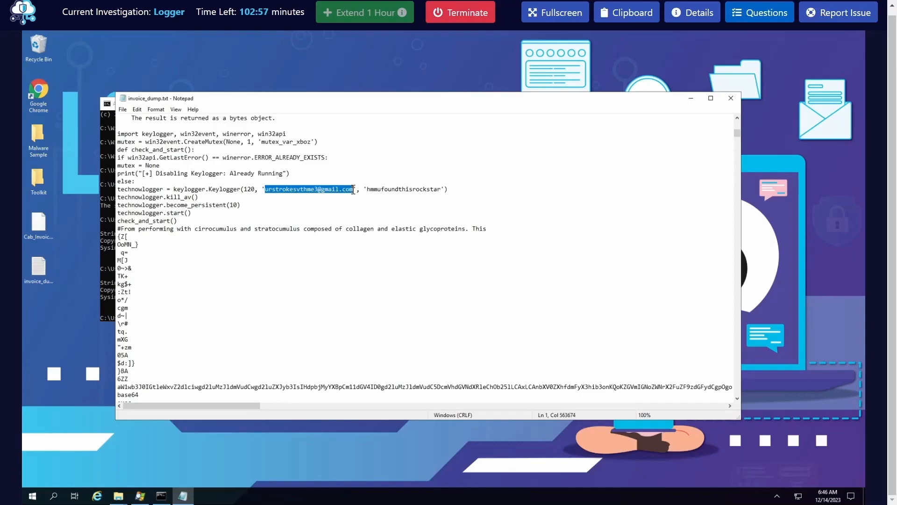
pyautogui.rightClick(341, 190)
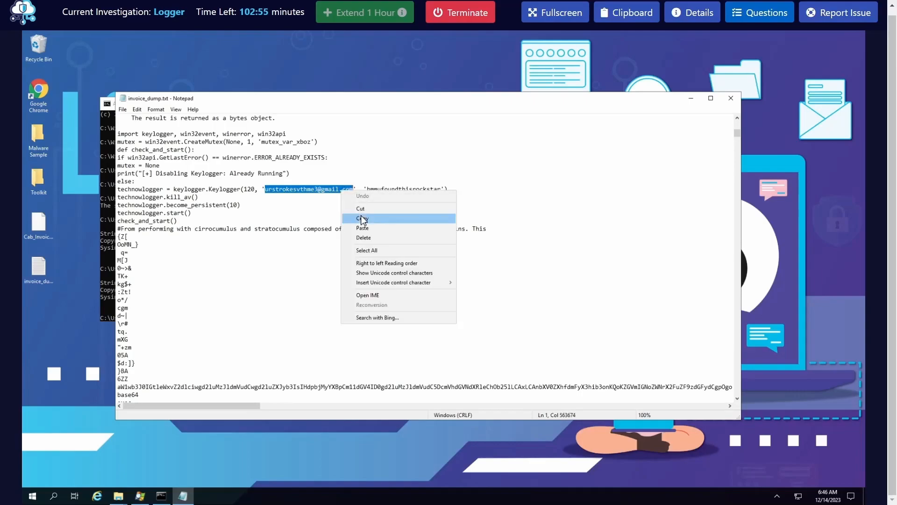
pyautogui.click(362, 219)
pyautogui.click(760, 13)
pyautogui.scroll(-4, 630, 403)
pyautogui.click(683, 384)
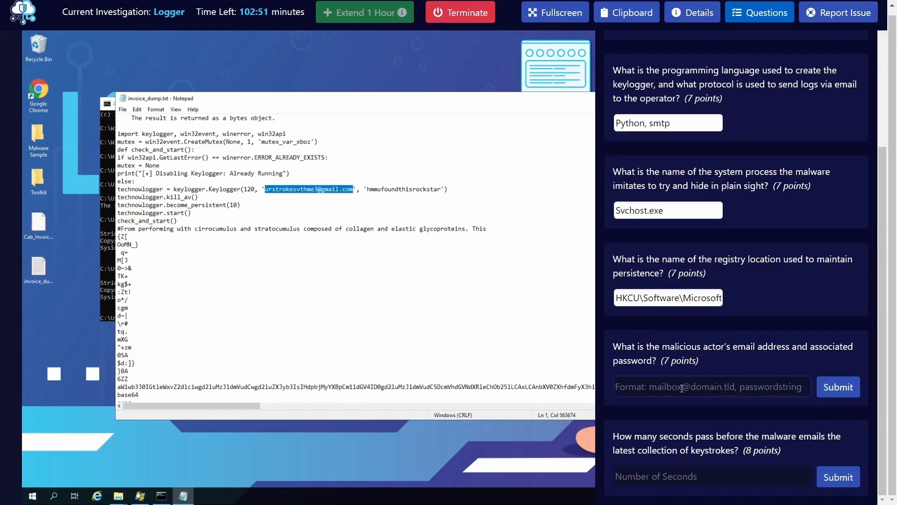
pyautogui.hotkey('ctrl', 'v')
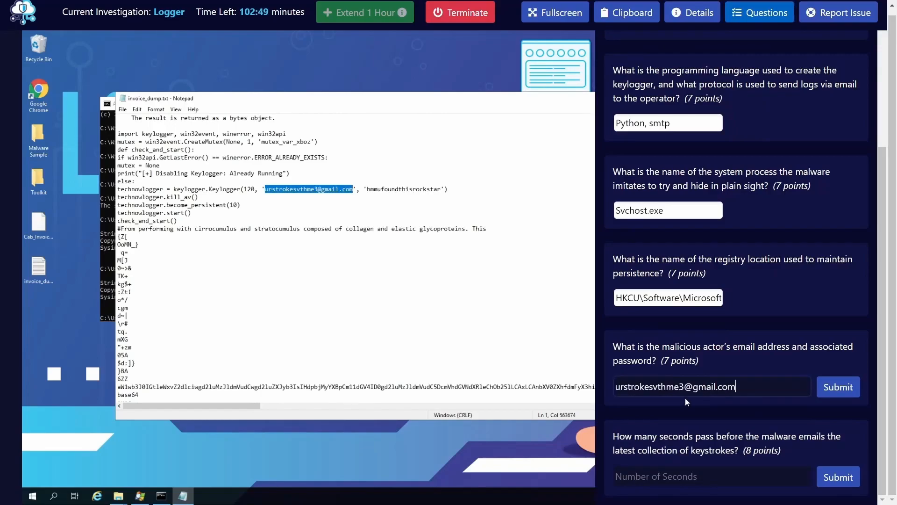
pyautogui.write(',')
# Copy the actor's email password from the Keylogger call, append it after the comma in the answer, and submit the answer
pyautogui.click(373, 192)
pyautogui.moveTo(369, 193); pyautogui.dragTo(433, 190)
pyautogui.click(427, 189)
pyautogui.moveTo(368, 191); pyautogui.dragTo(442, 191)
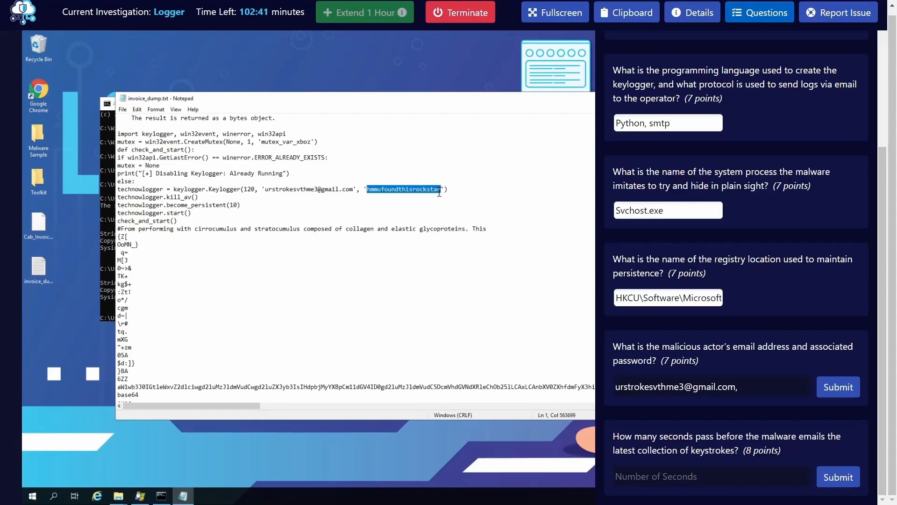
pyautogui.rightClick(432, 192)
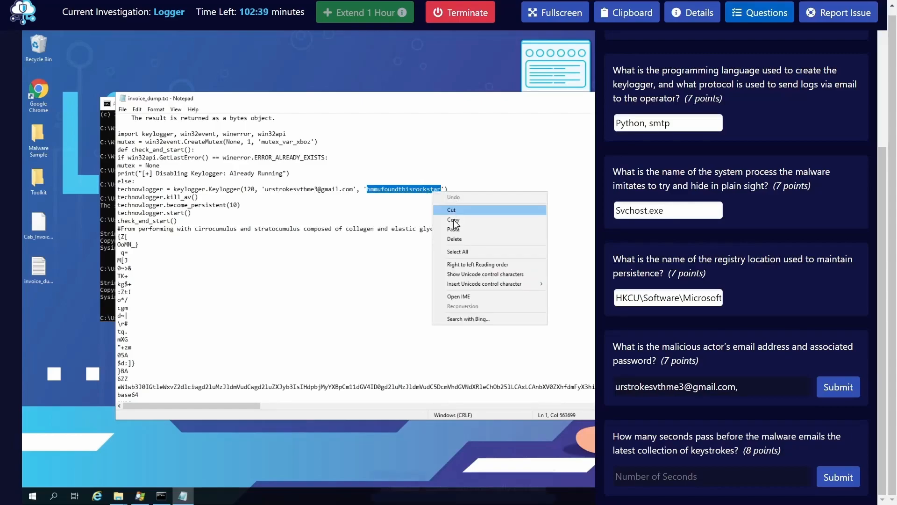
pyautogui.click(453, 225)
pyautogui.click(767, 385)
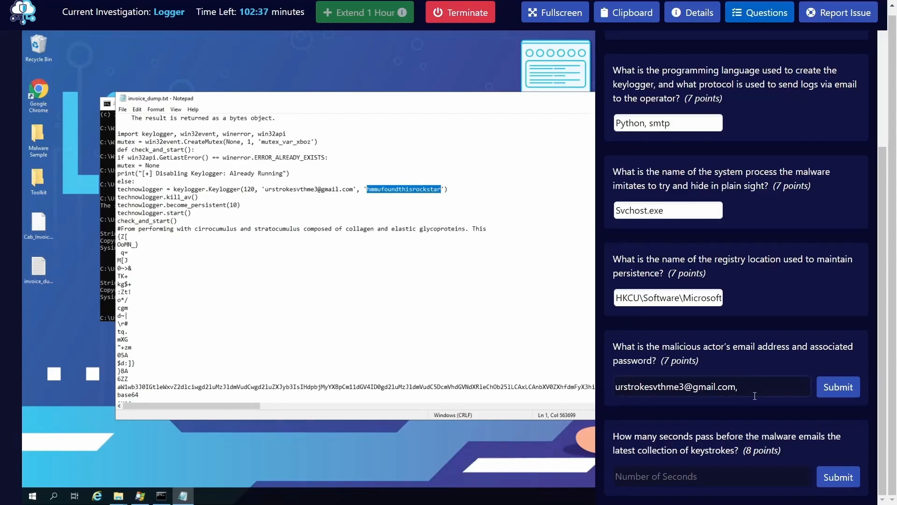
pyautogui.hotkey('ctrl', 'v')
pyautogui.click(830, 387)
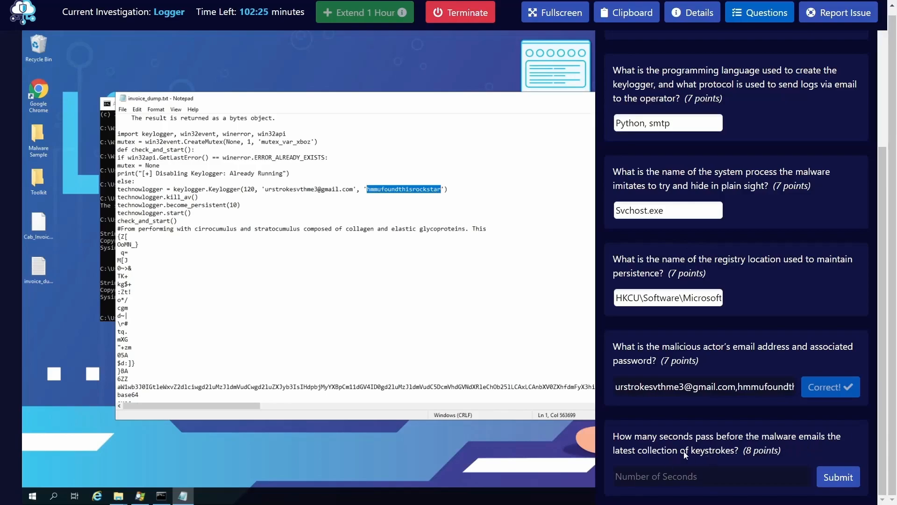
# Check the first argument of the Keylogger call and submit 120 as the number of seconds between keystroke emails
pyautogui.click(200, 189)
pyautogui.doubleClick(251, 189)
pyautogui.click(246, 188)
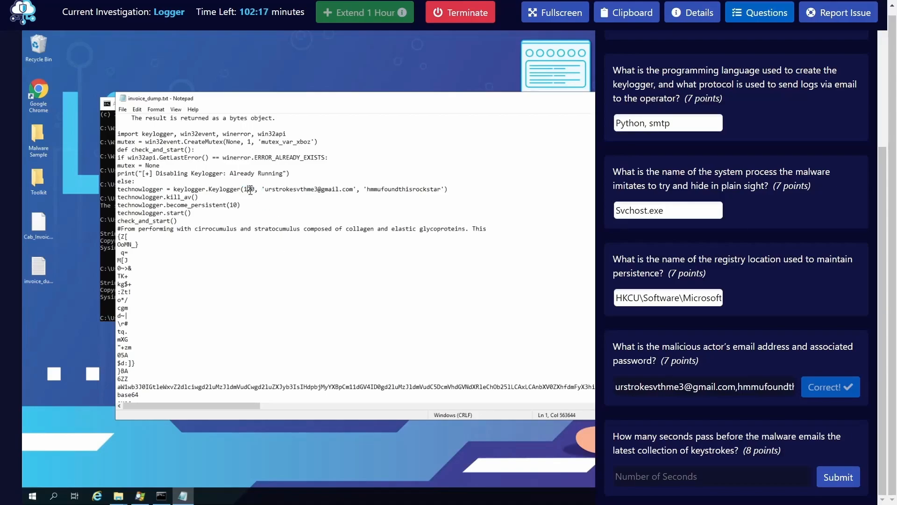
pyautogui.moveTo(244, 189); pyautogui.dragTo(251, 189)
pyautogui.click(641, 476)
pyautogui.write('120')
pyautogui.click(836, 475)
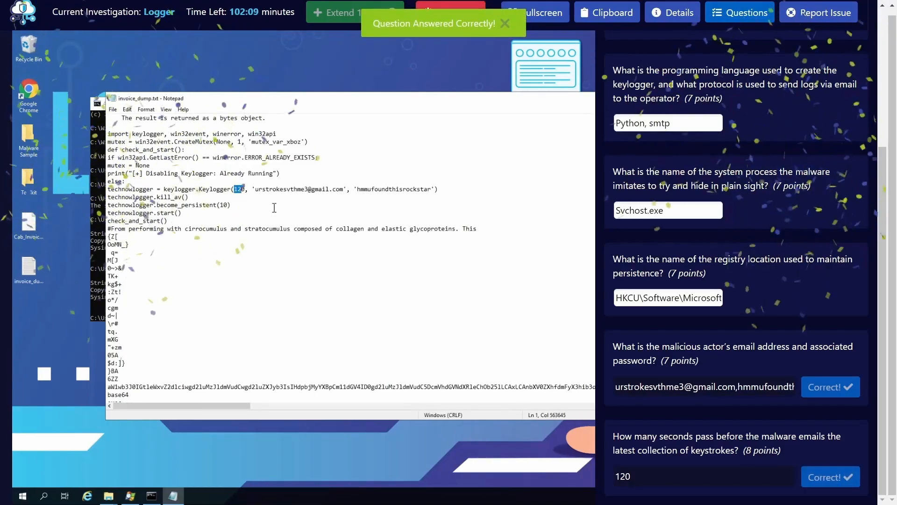
# Review the Keylogger code in invoice_dump.txt once more and close the question list
pyautogui.click(407, 221)
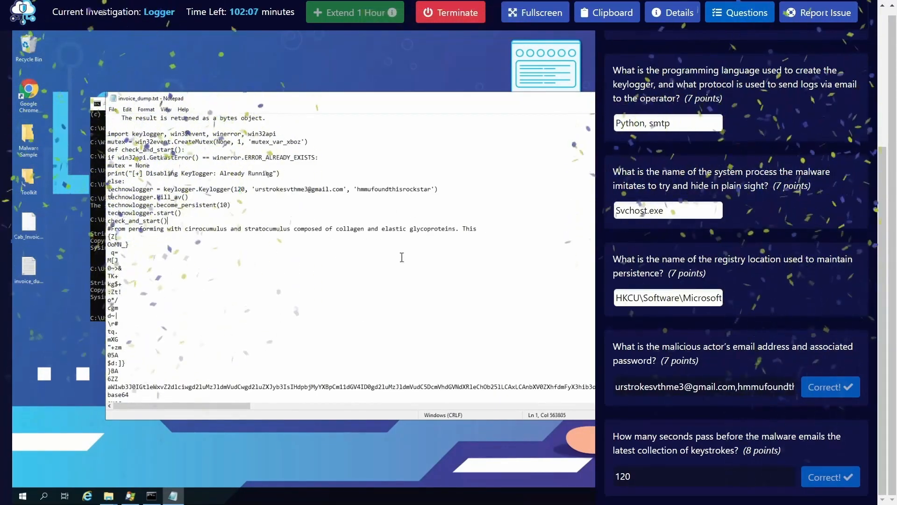
pyautogui.scroll(3, 410, 278)
pyautogui.scroll(-4, 410, 278)
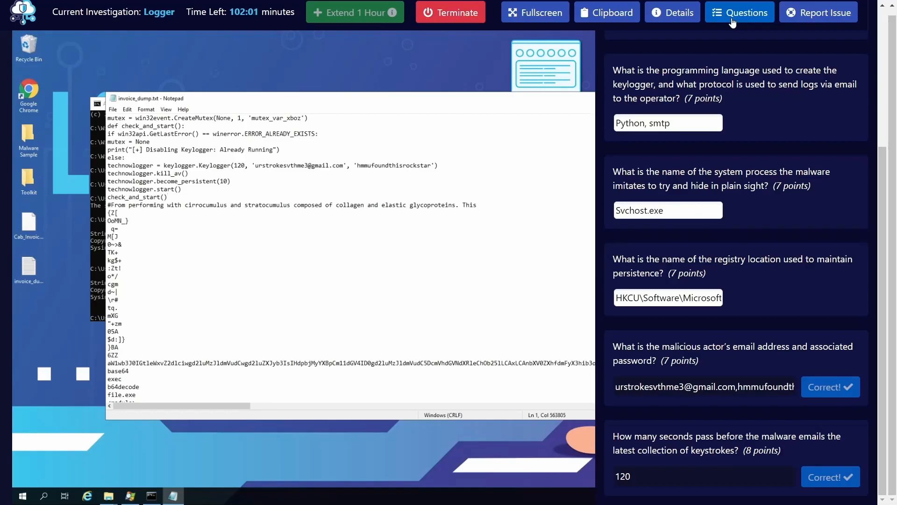
pyautogui.click(265, 207)
pyautogui.click(740, 14)
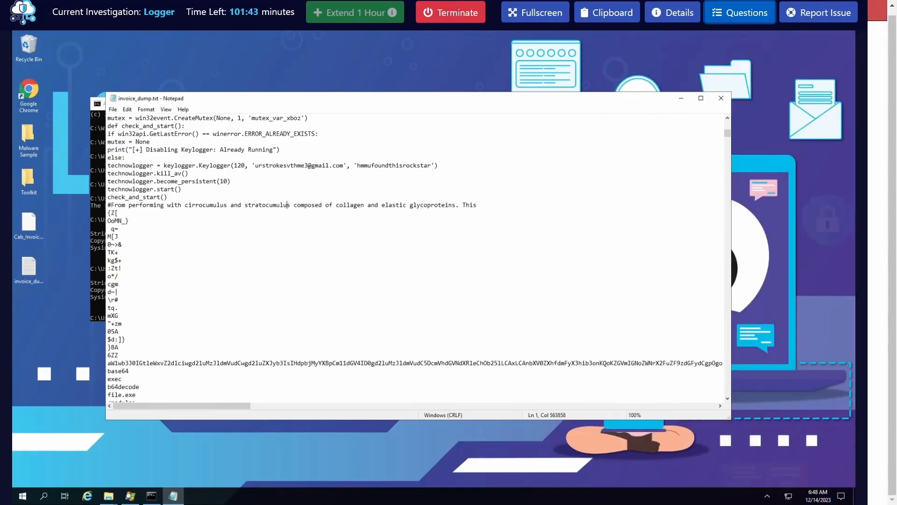